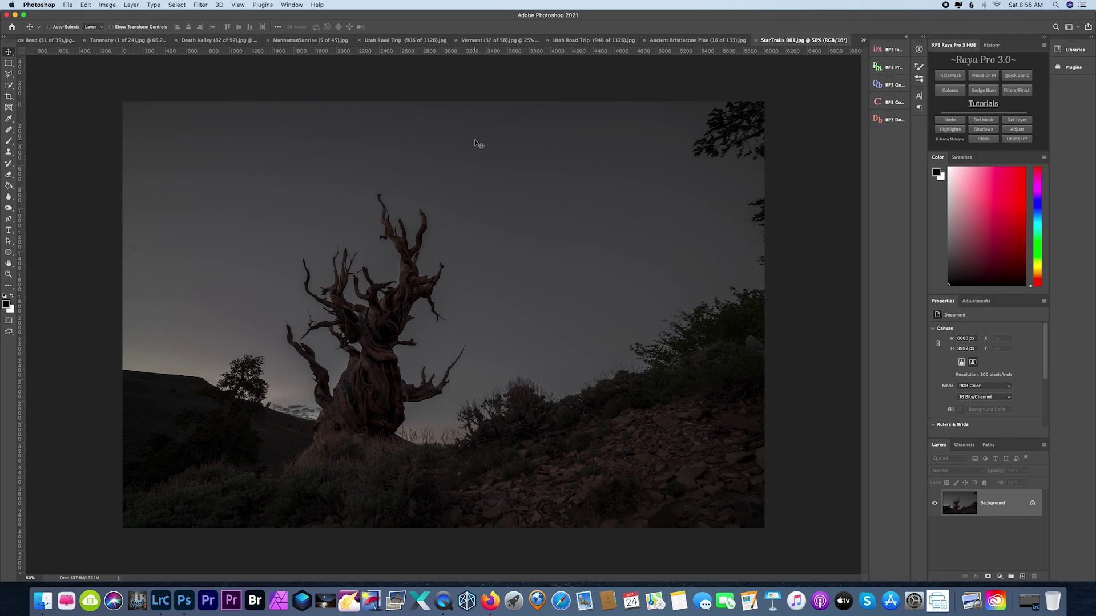
Start Sky Replacement on the tree photo with the pink sunset sky and shift the new sky up and to the left.
click(86, 5)
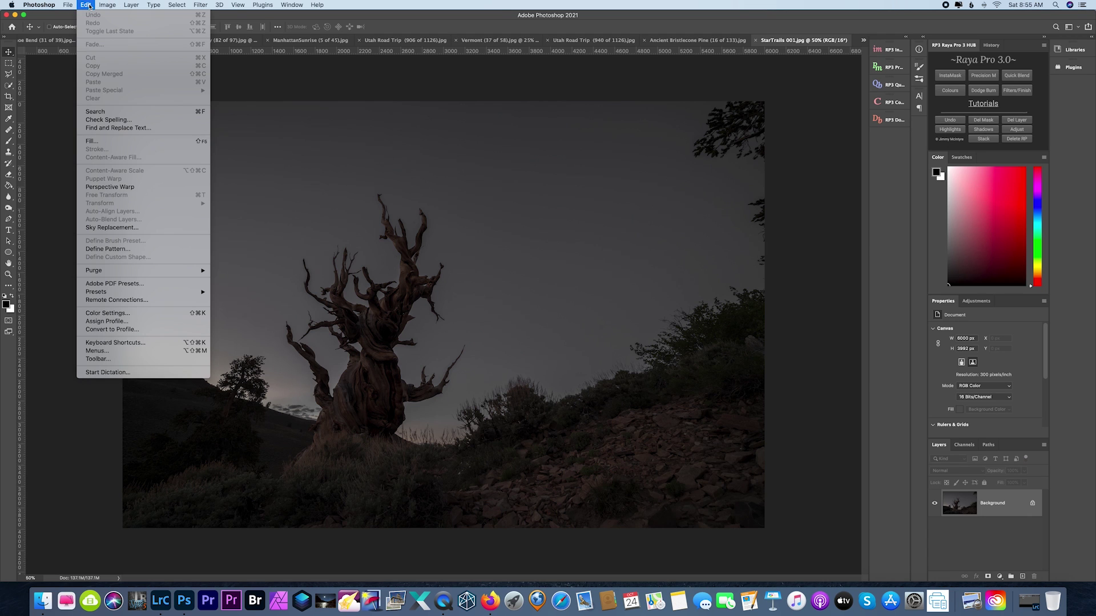
click(115, 228)
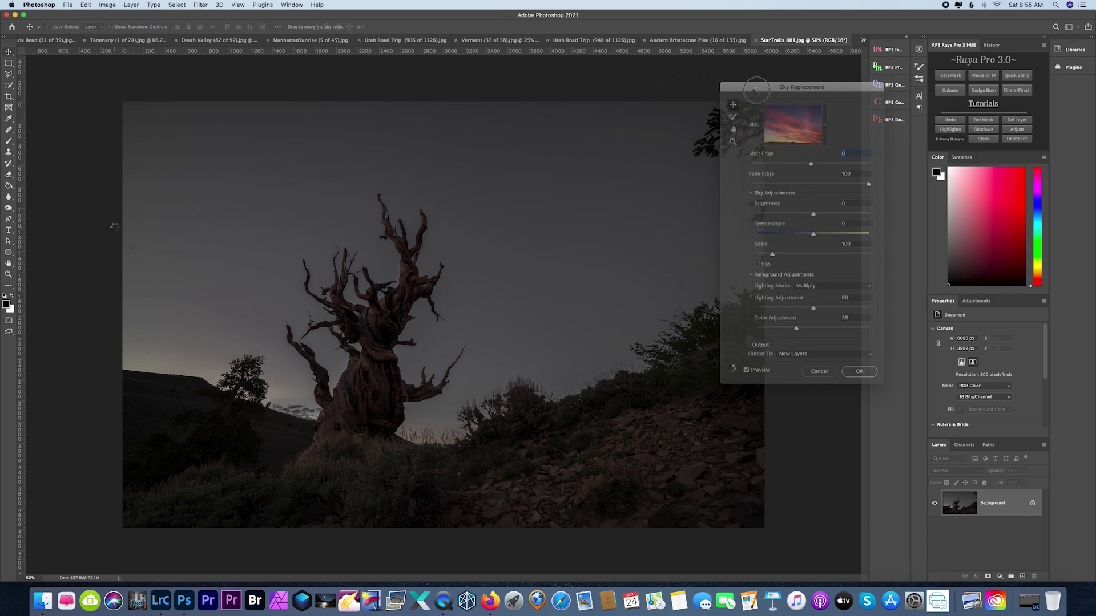
drag(722, 83, 727, 71)
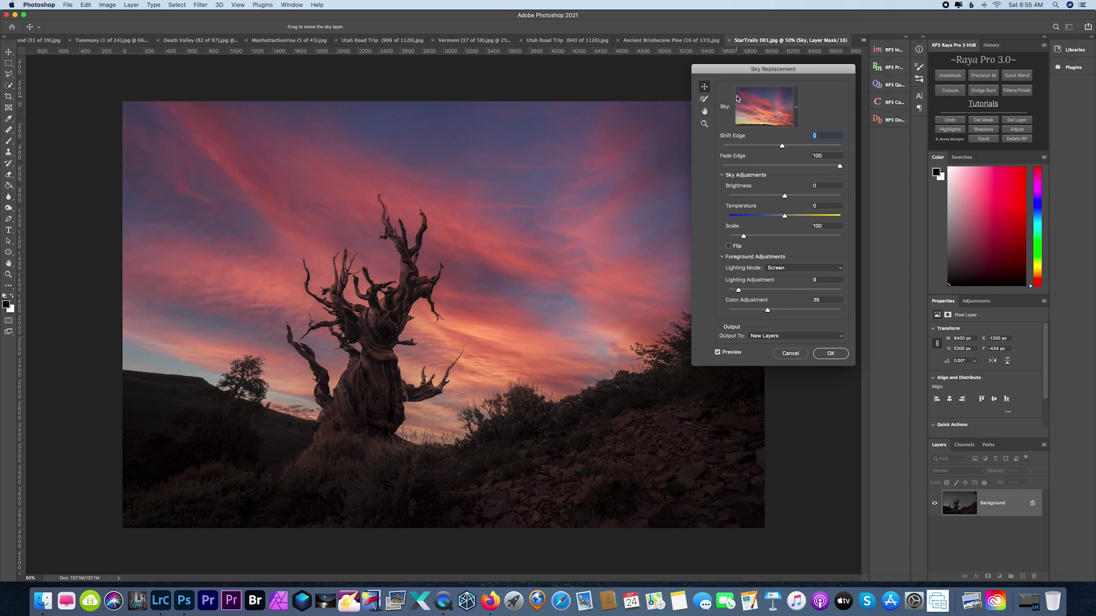
drag(734, 69, 780, 89)
drag(490, 187, 478, 170)
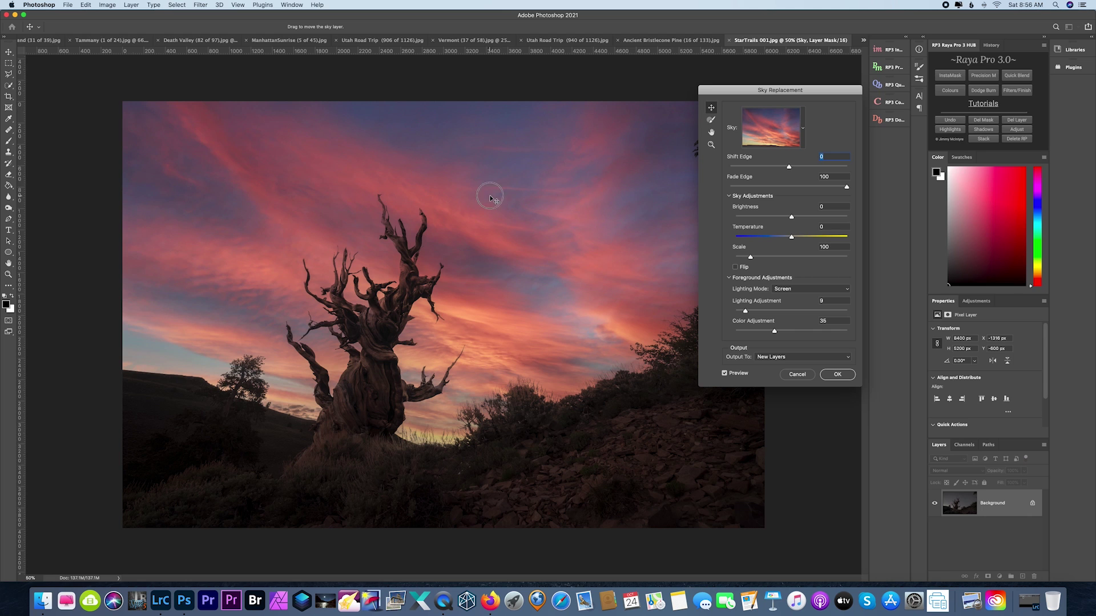
mouse_move(477, 178)
mouse_down()
mouse_move(433, 177)
mouse_move(452, 164)
mouse_move(471, 171)
mouse_move(465, 176)
mouse_up()
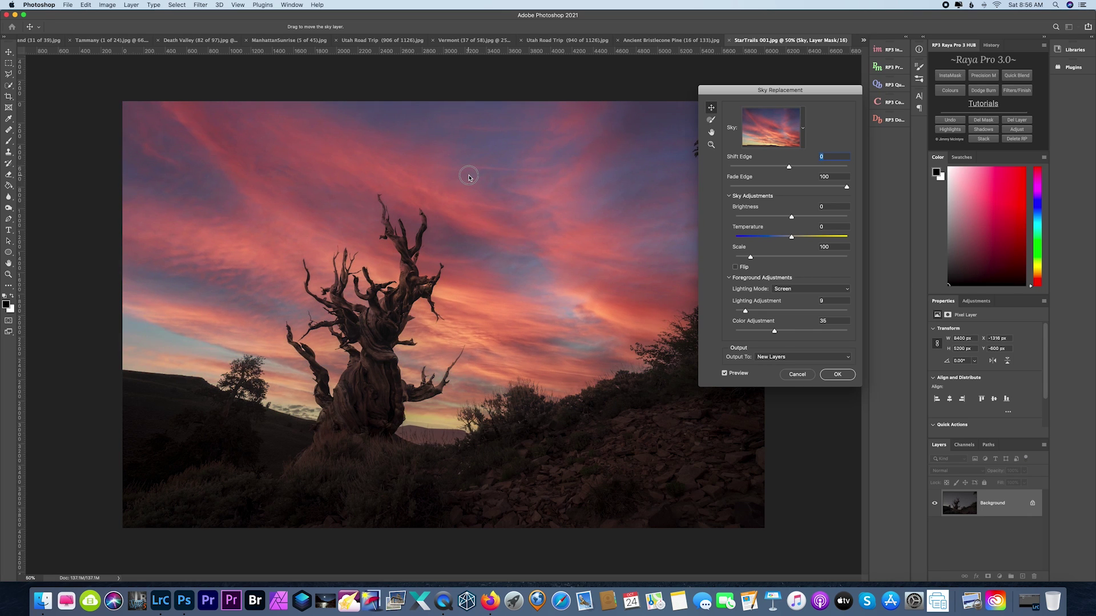
Examine the blend between the new sky and the tree's branches up close, trying the Sky Brush, Hand and Zoom tools.
click(712, 122)
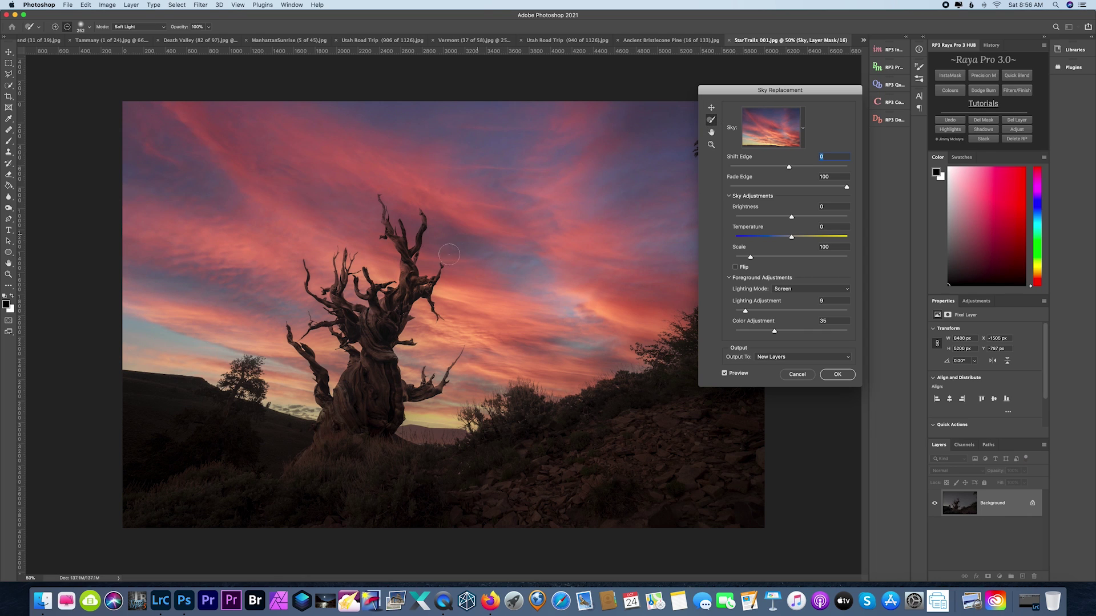
key(super+equal)
key(super+equal)
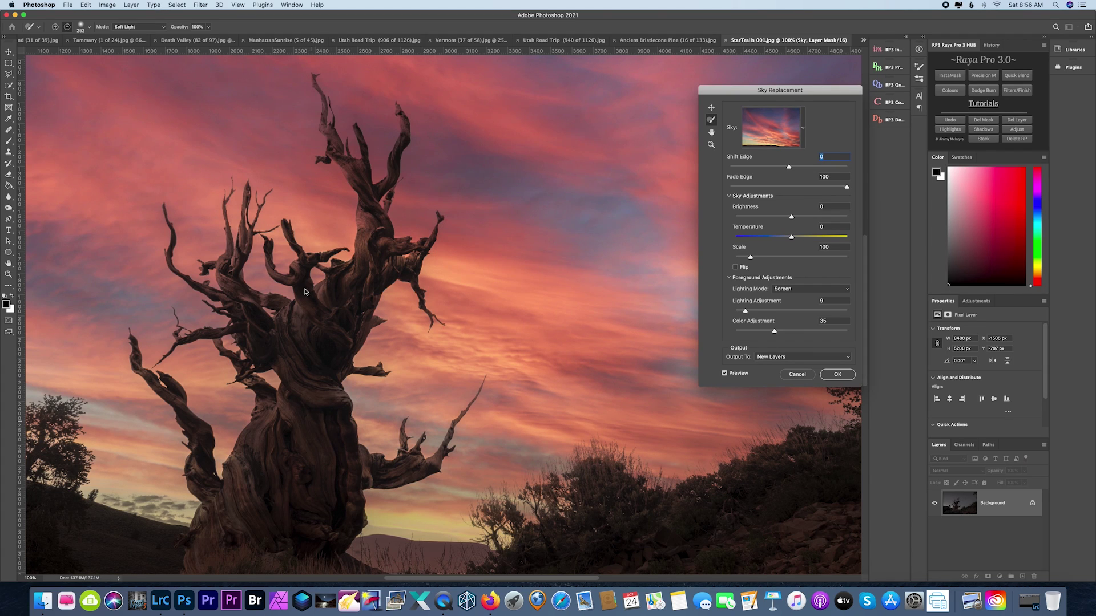
key(super+minus)
key(super+minus)
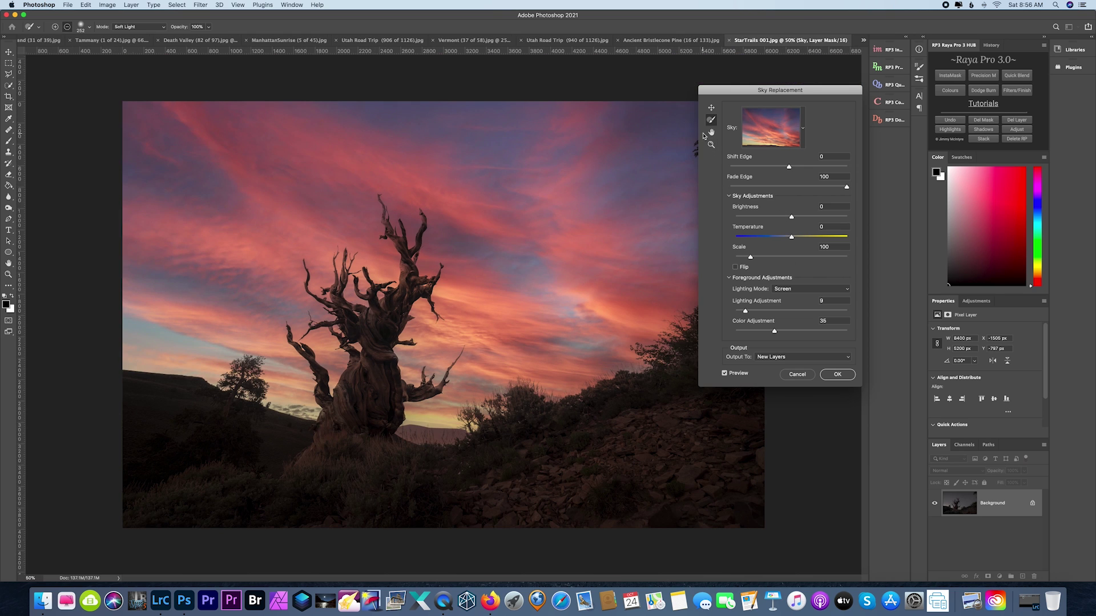
click(710, 132)
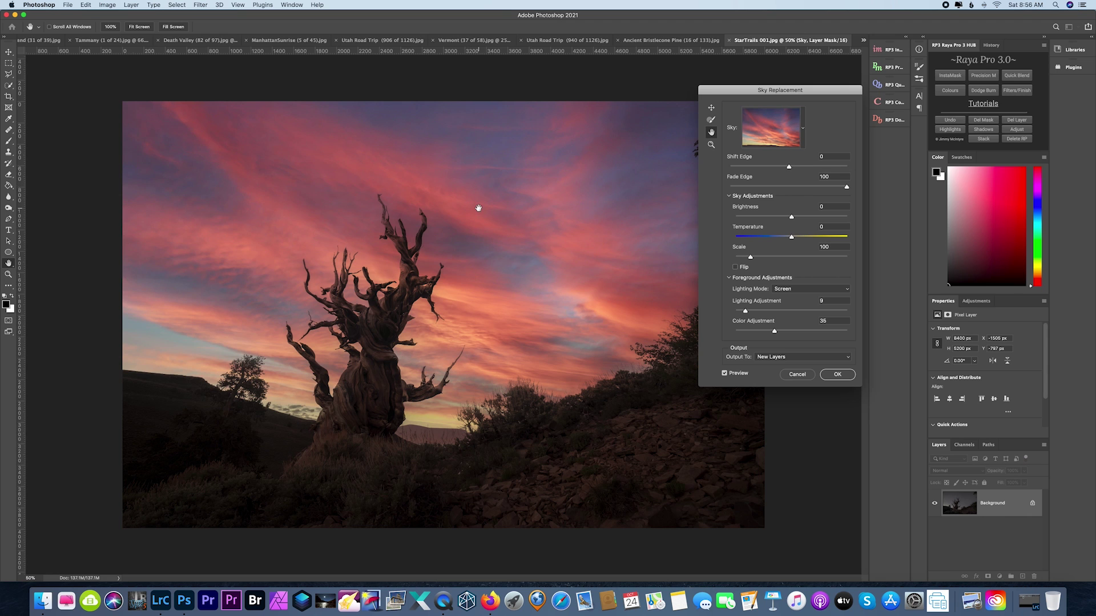
super+click(479, 208)
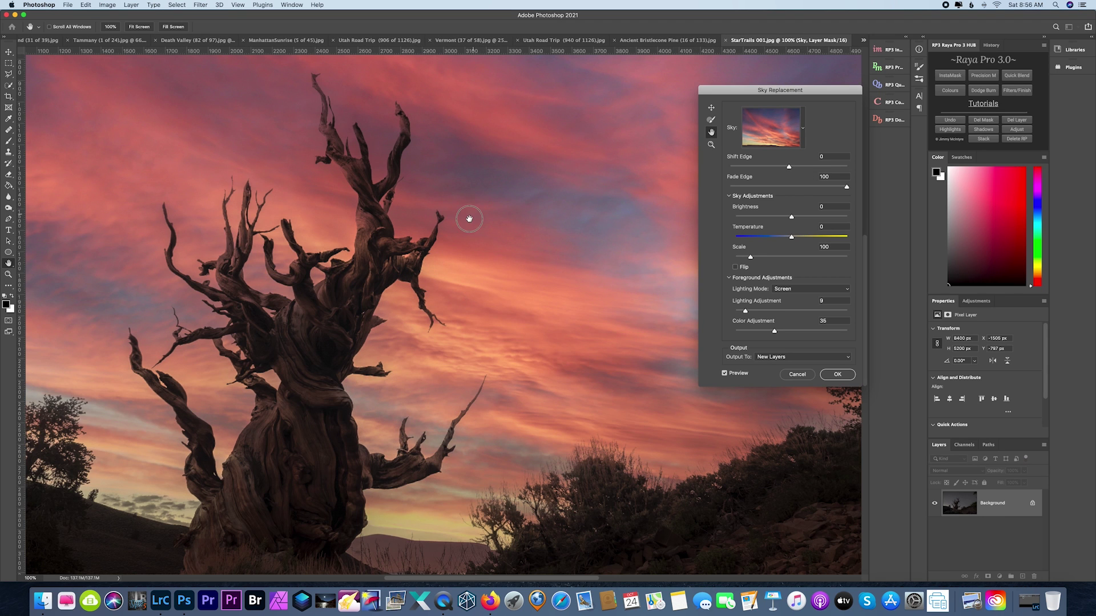
drag(468, 221, 470, 164)
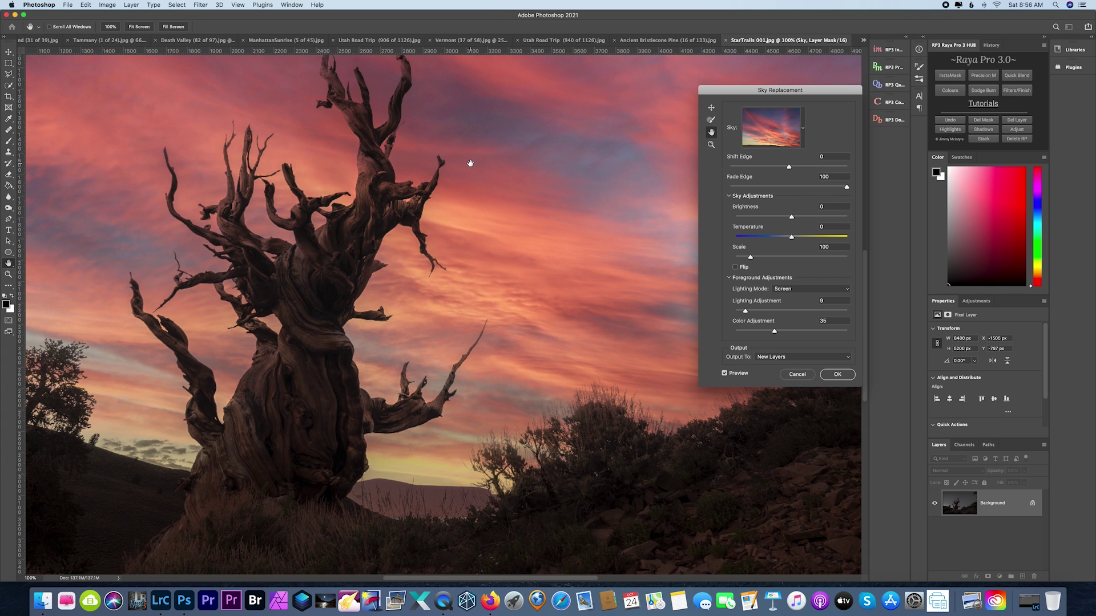
alt+super+click(471, 164)
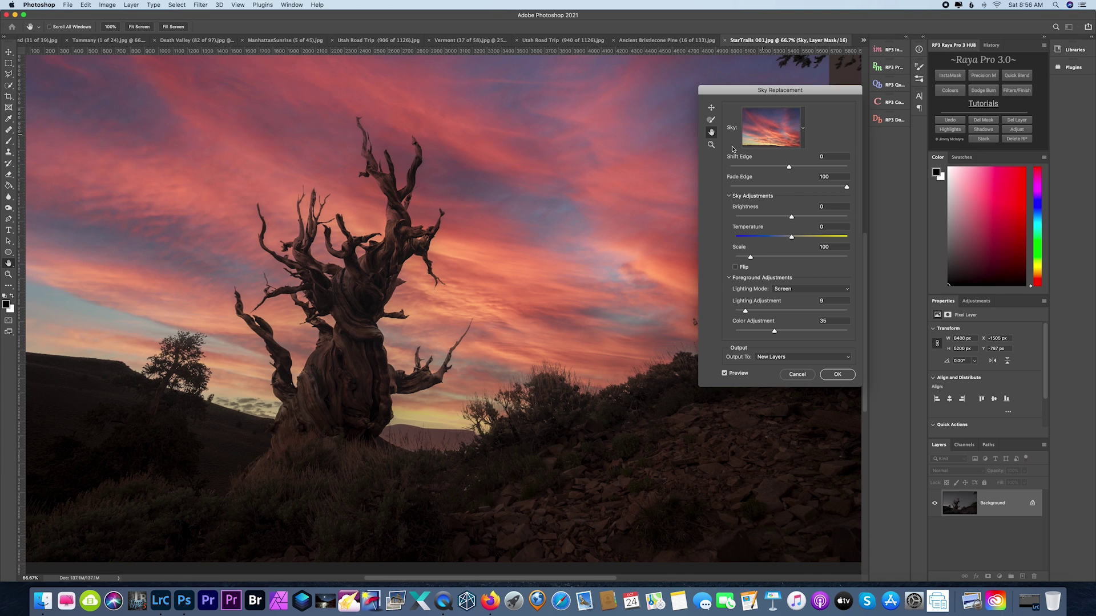
click(711, 145)
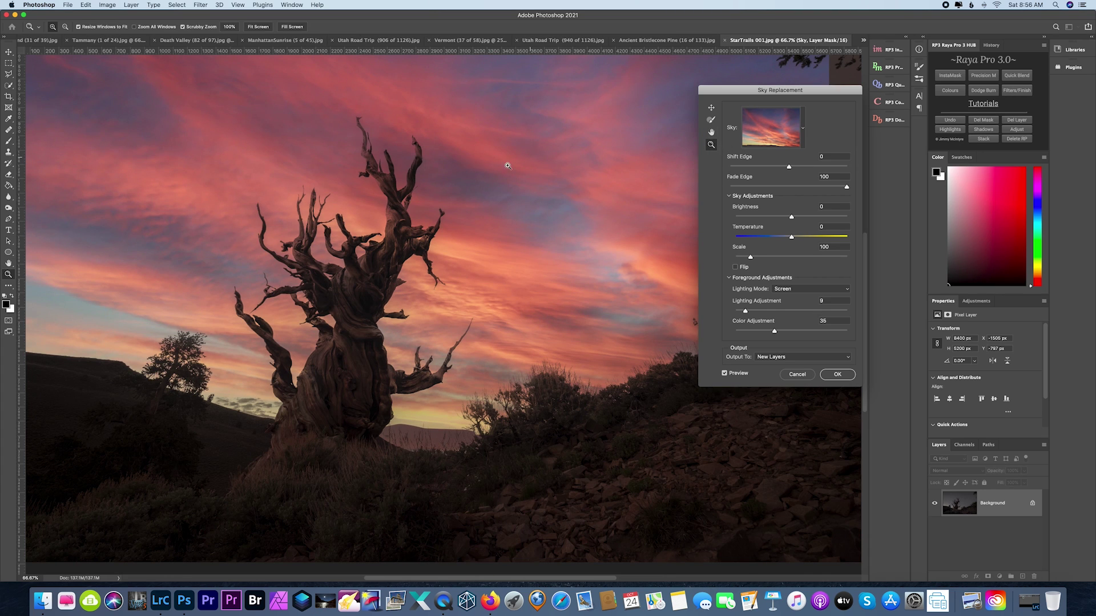
click(485, 173)
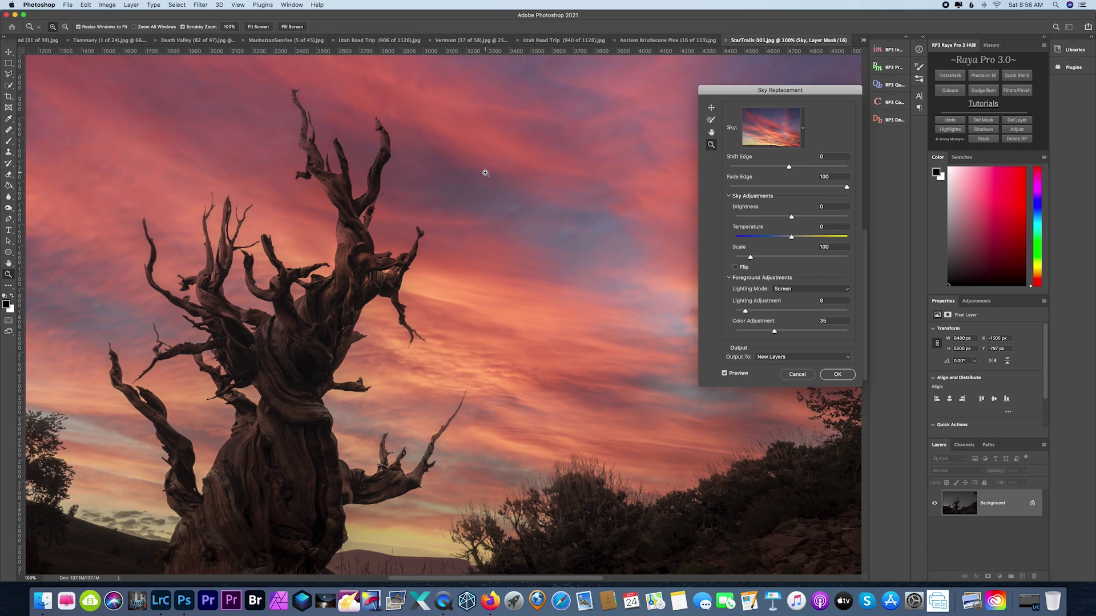
alt+click(485, 173)
alt+click(485, 173)
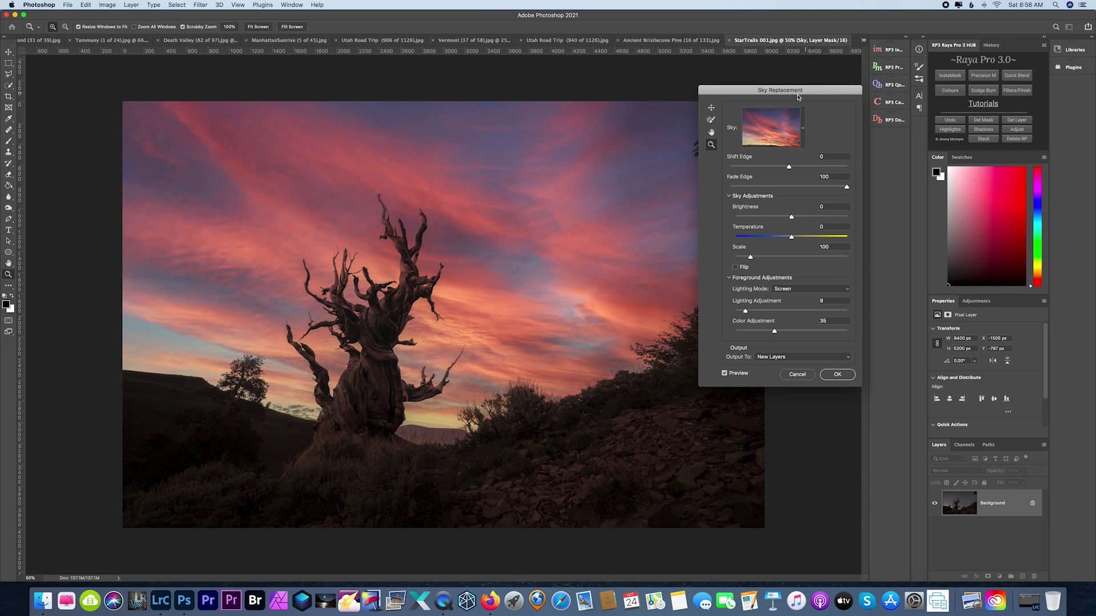
Uncover the photo's right side, scale the sky to 122 to fill the gap there, and try flipping it.
drag(797, 97, 839, 105)
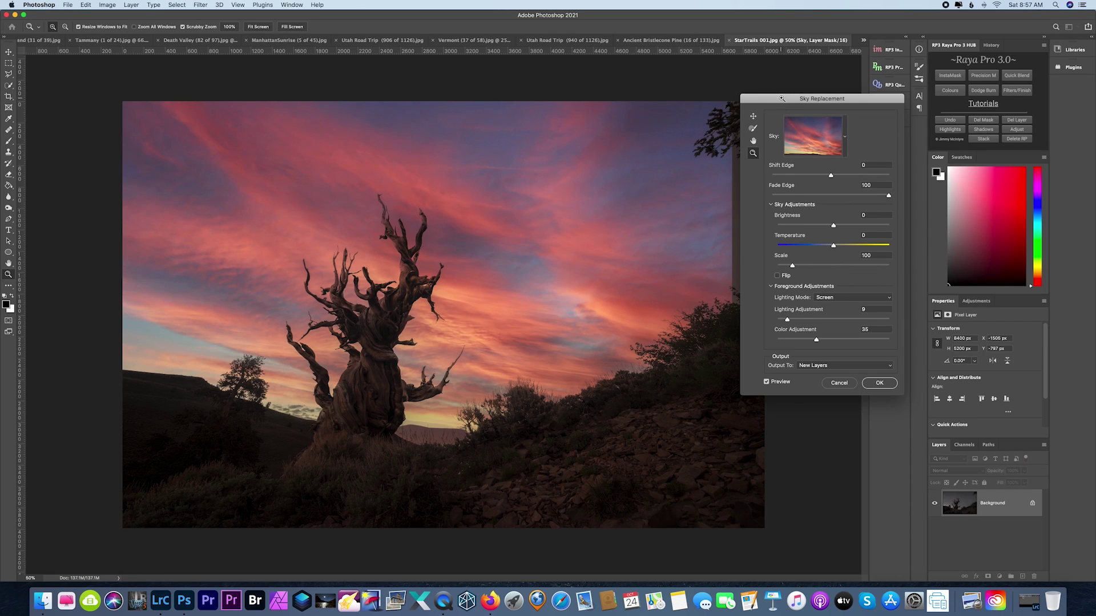
drag(782, 98, 841, 90)
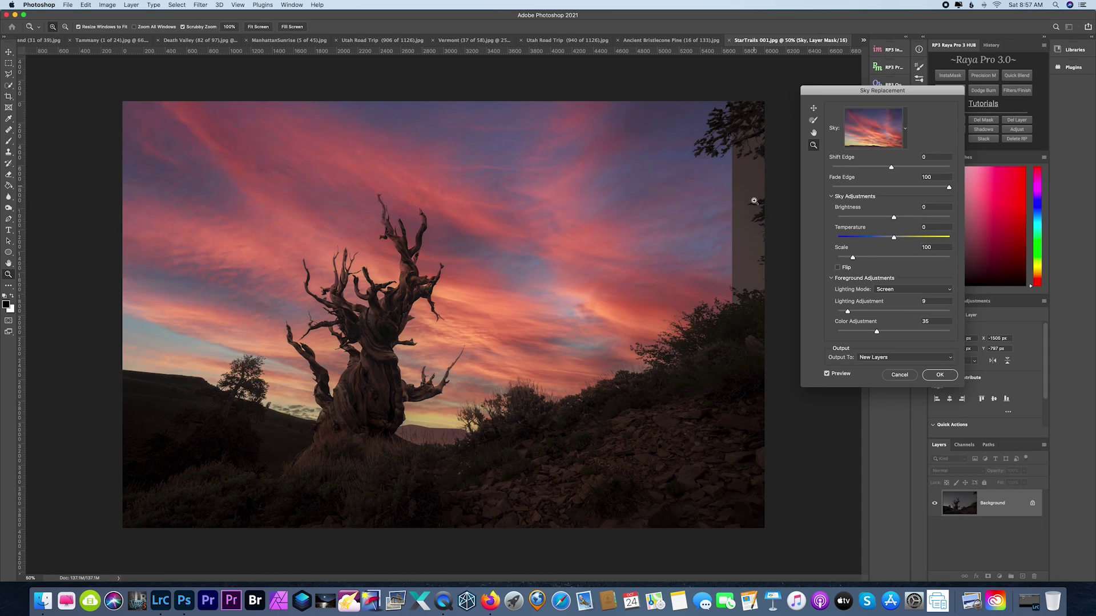
drag(855, 261, 861, 260)
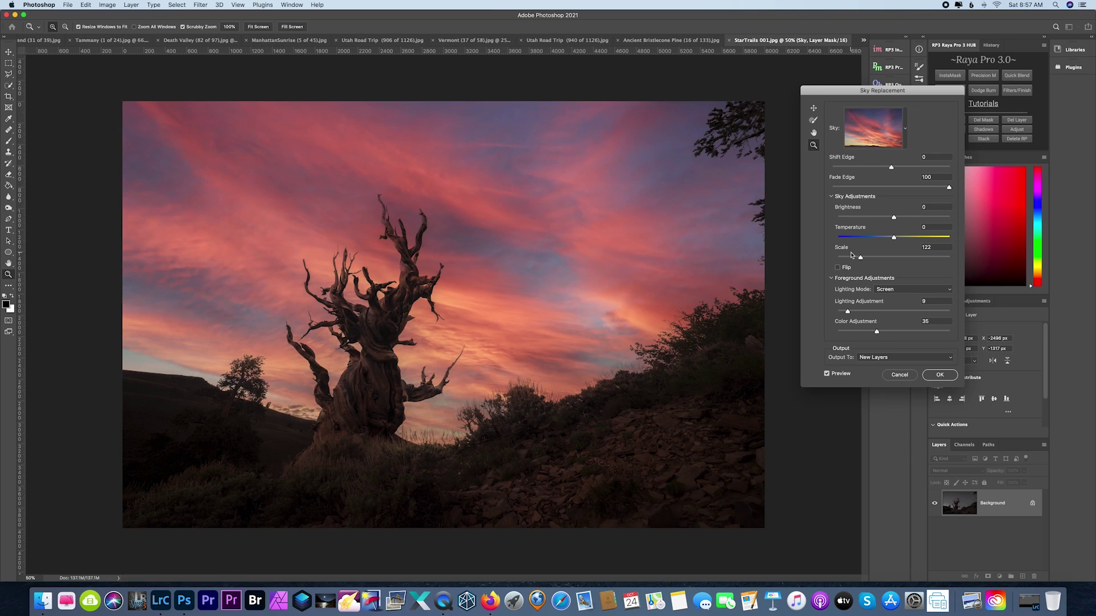
click(837, 268)
click(838, 268)
Set the foreground lighting mode to Multiply and compare the result with the original photo.
click(906, 289)
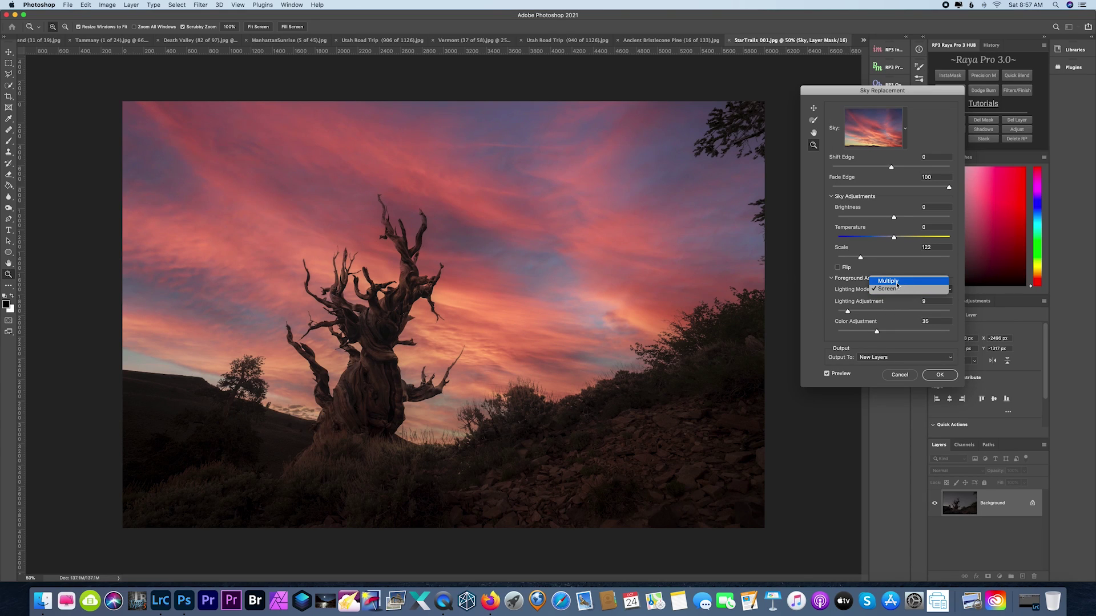
click(897, 281)
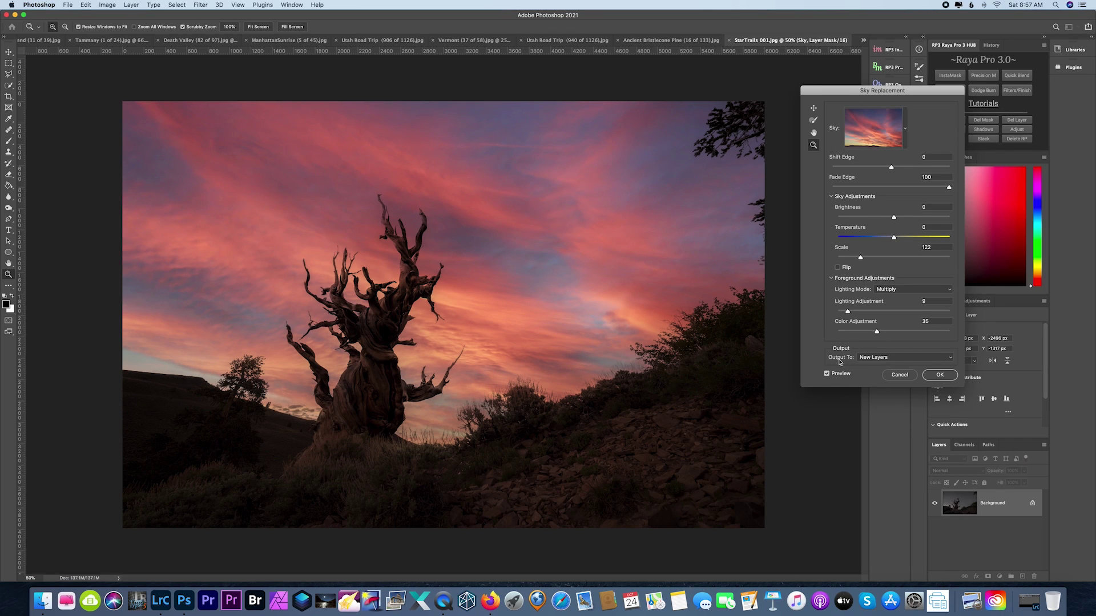
click(827, 374)
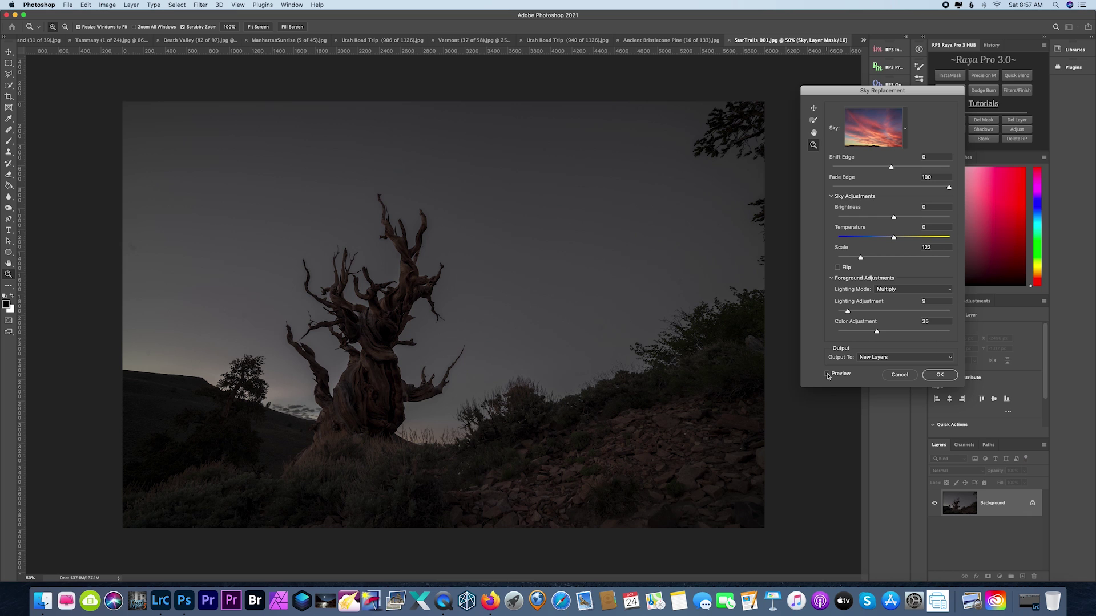
click(827, 374)
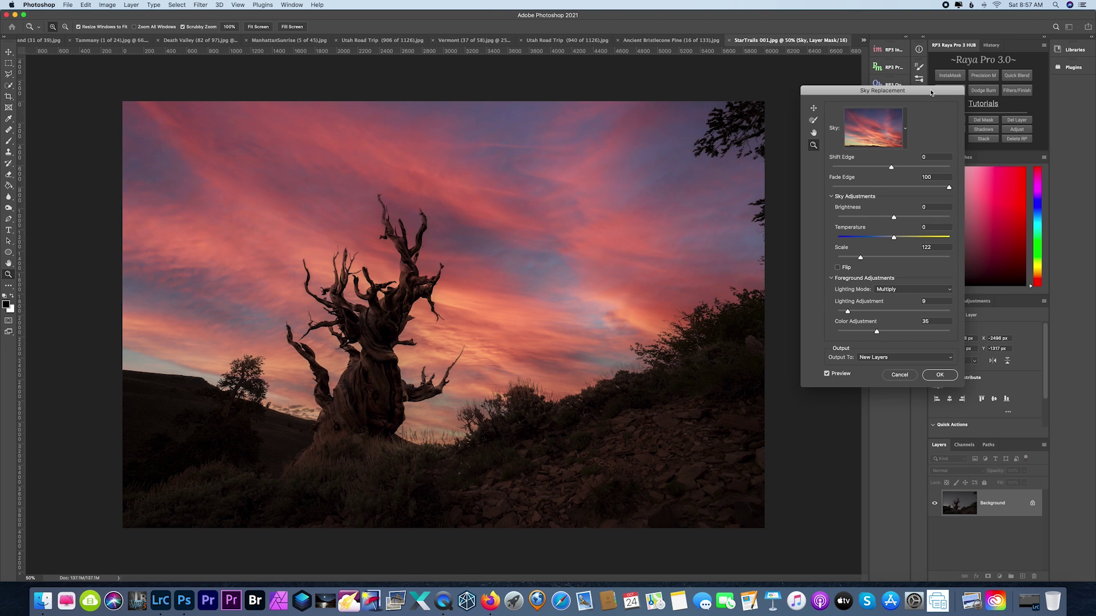
Set the sky's Fade Edge to 92 and Shift Edge to -24 while checking the branches up close.
drag(930, 93, 886, 105)
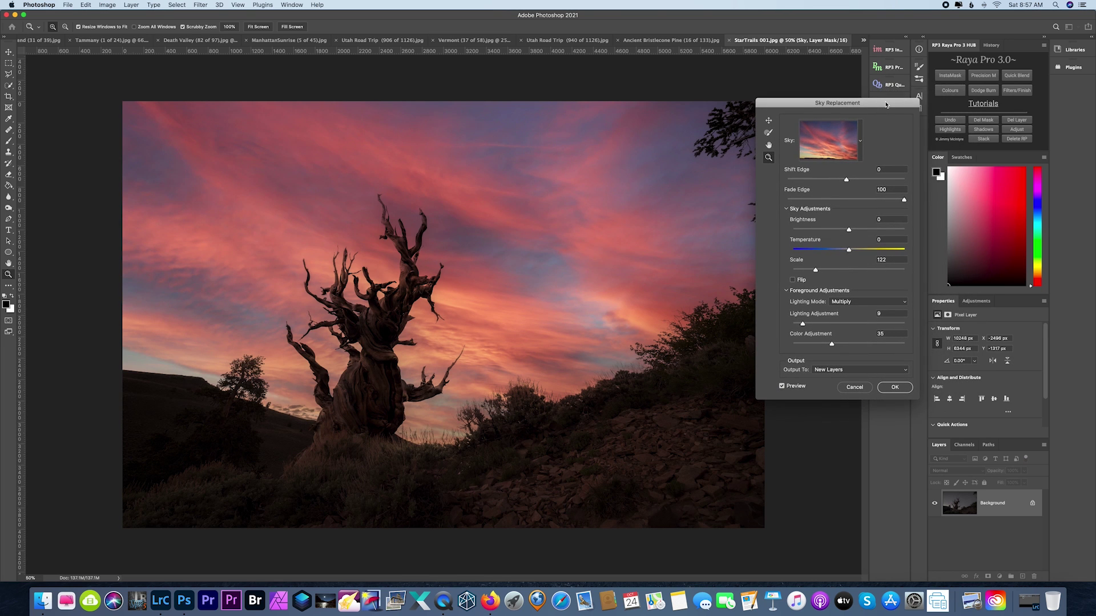
key(super+equal)
key(super+equal)
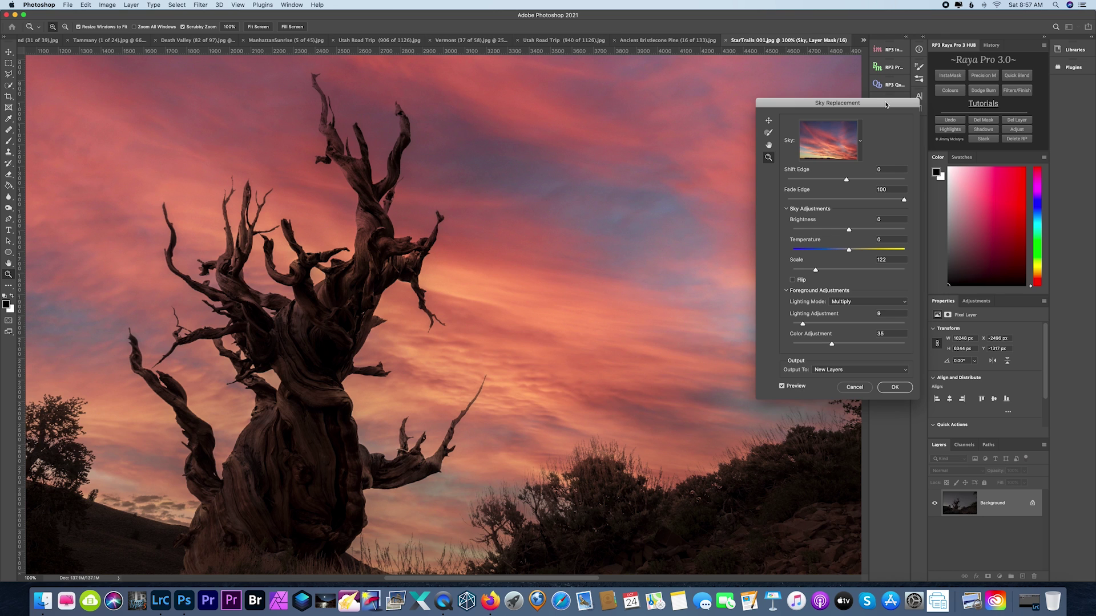
drag(861, 200, 788, 200)
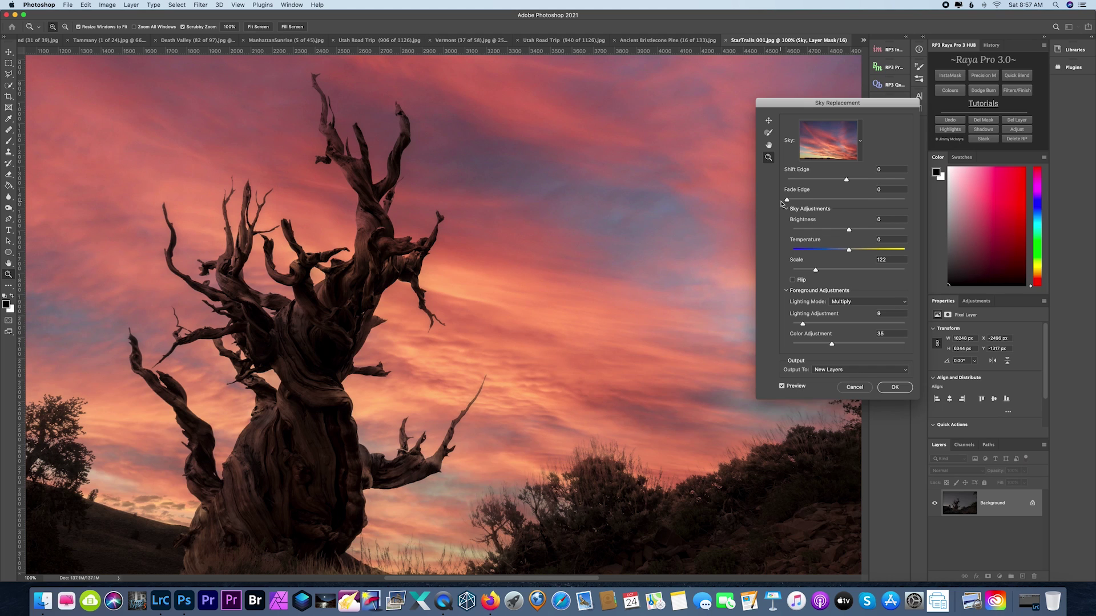
drag(807, 201, 833, 181)
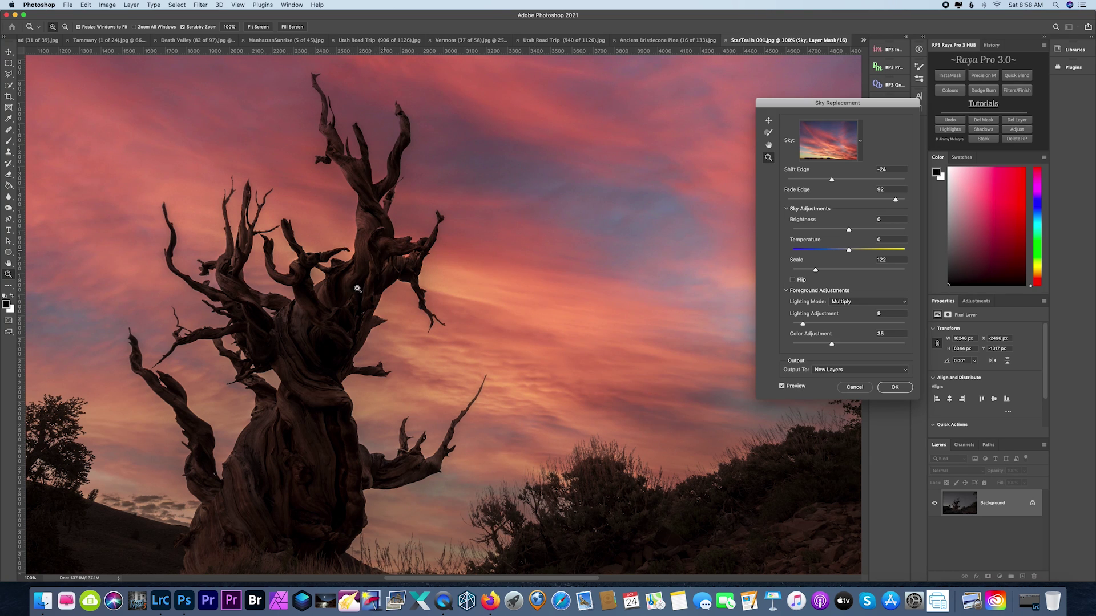
Inspect the sky edges along the tree, the hillside, the bushes and the overhanging leaves across the photo.
scroll(480, 335, down, 3)
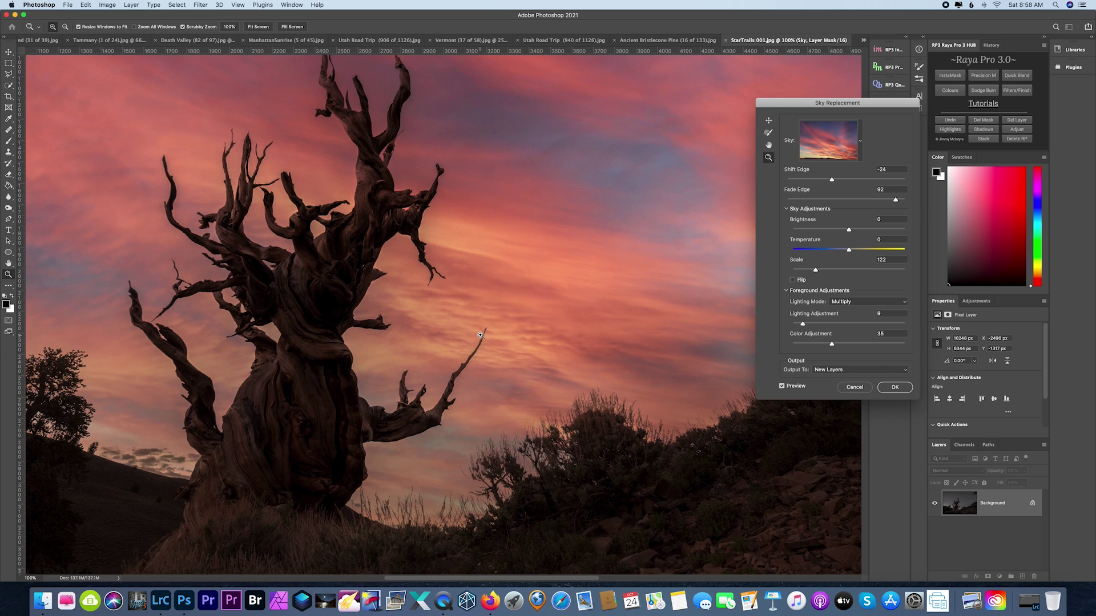
scroll(481, 335, left, 8)
scroll(480, 335, left, 20)
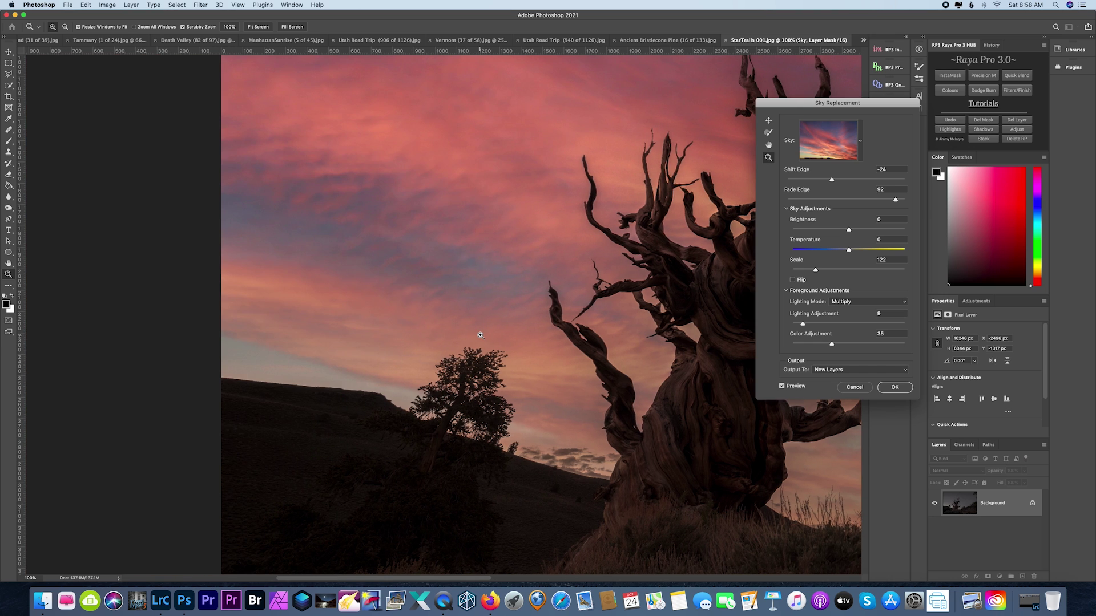
scroll(480, 335, right, 20)
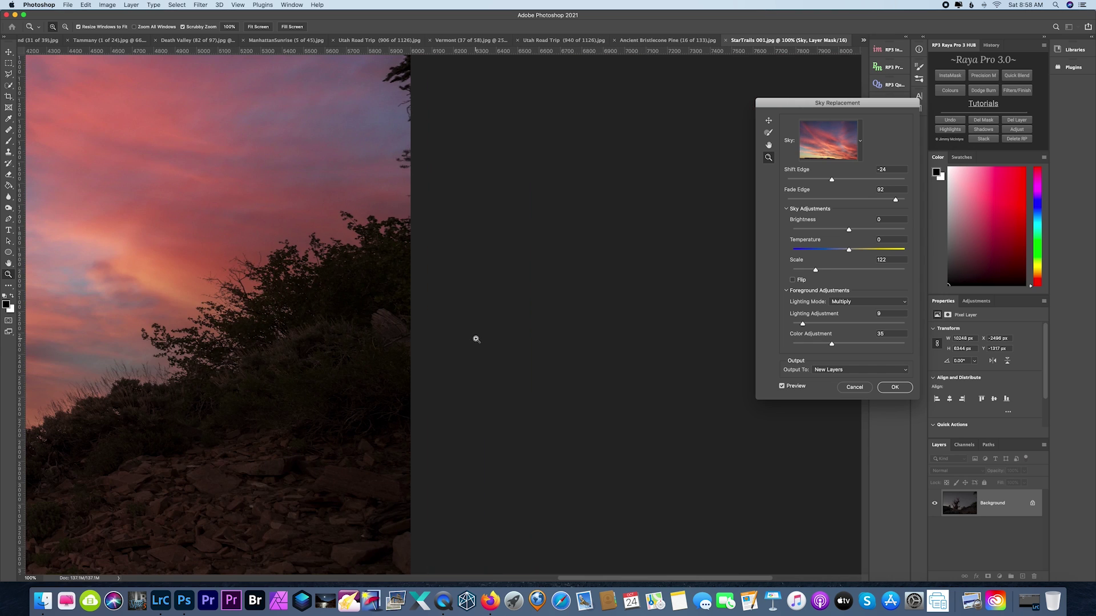
scroll(476, 339, up, 20)
scroll(476, 339, left, 10)
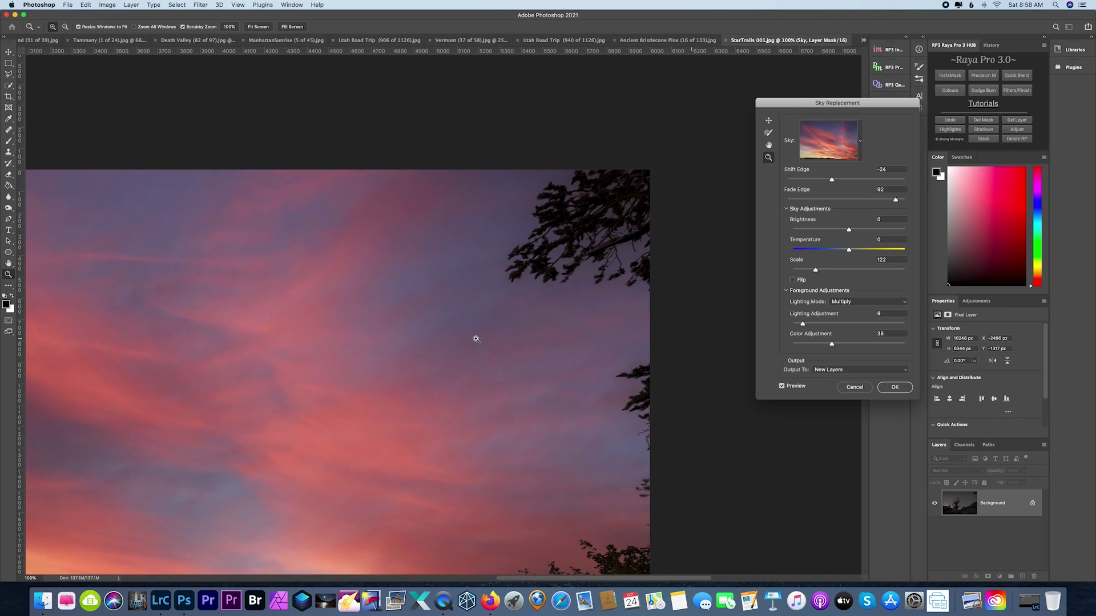
scroll(476, 339, left, 9)
scroll(476, 339, down, 12)
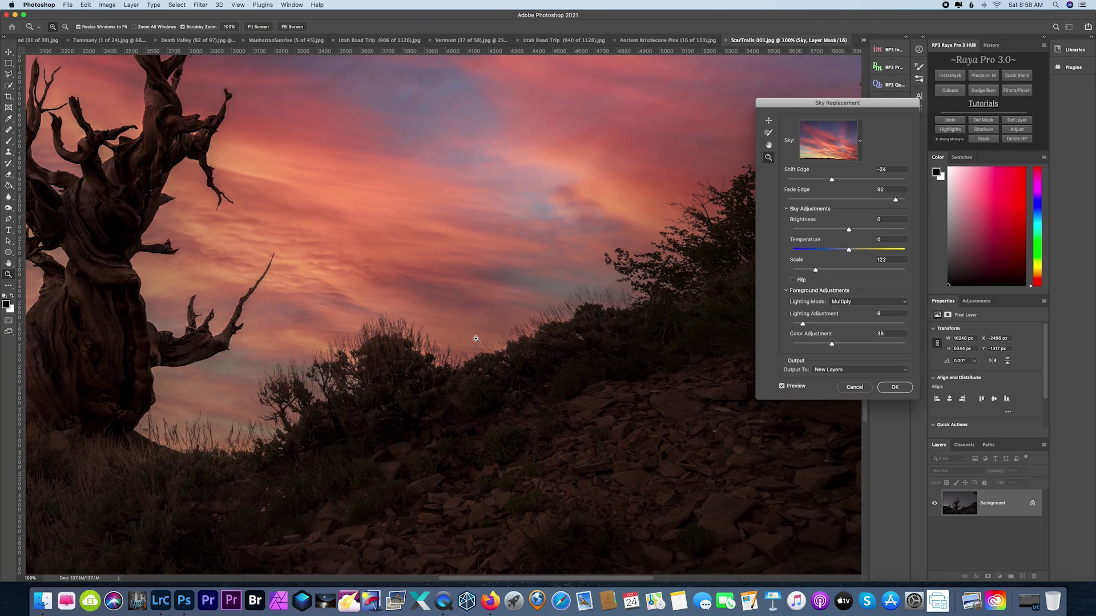
scroll(476, 339, left, 10)
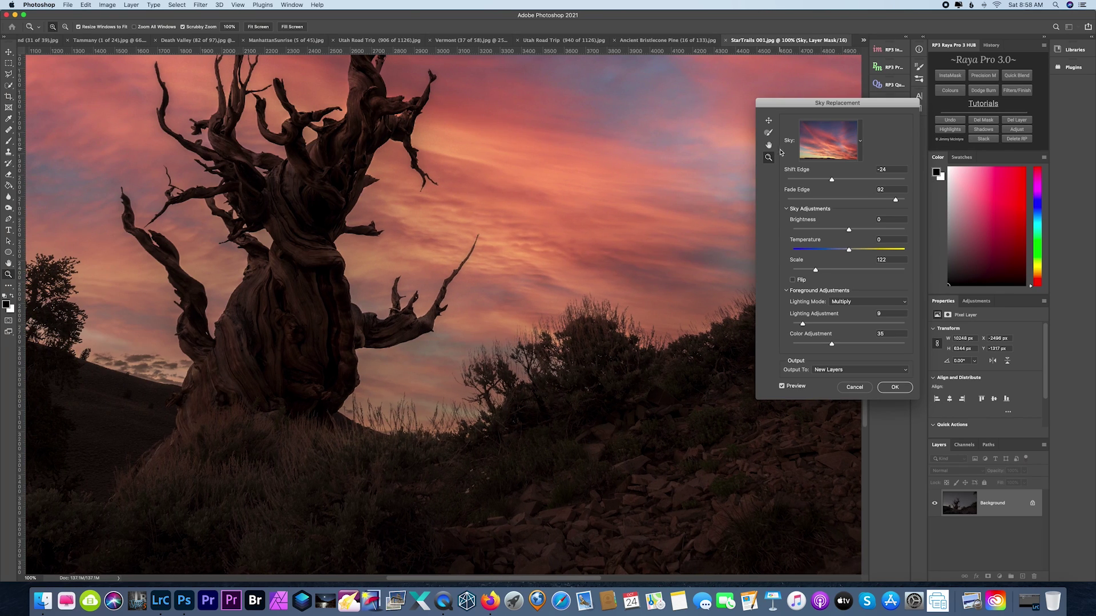
Switch to the Sky Brush for refining where the new sky meets the foreground.
click(768, 132)
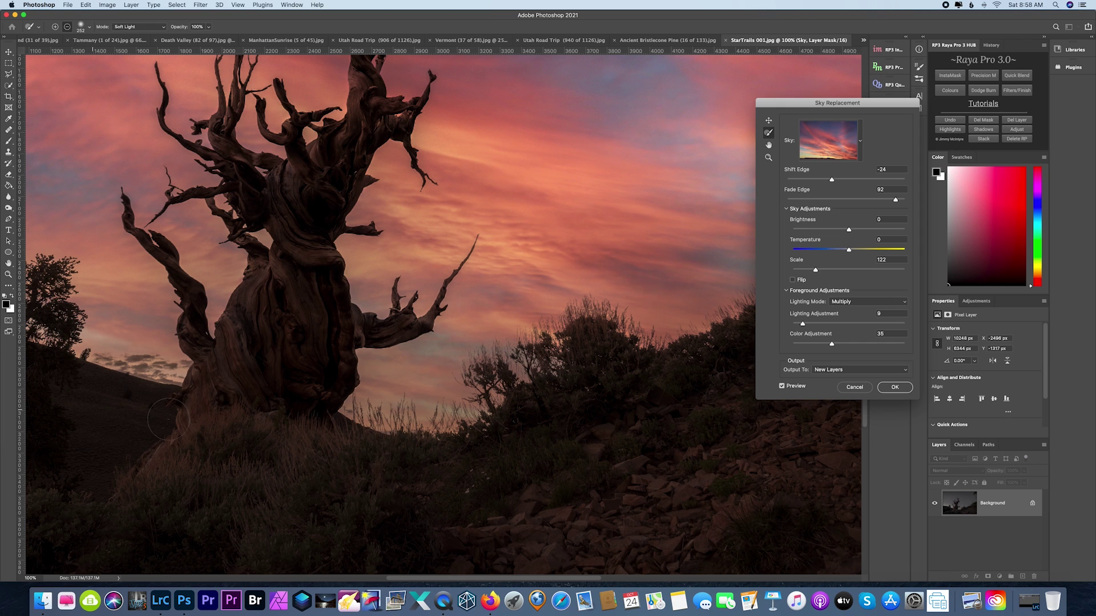
scroll(171, 421, up, 5)
scroll(172, 421, left, 5)
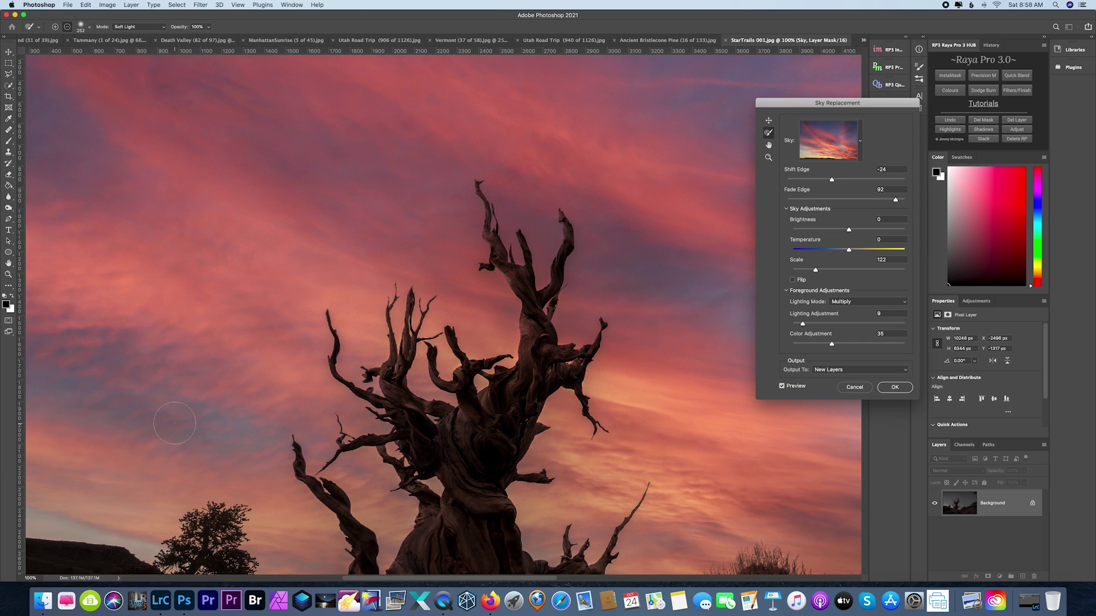
key(super+minus)
key(super+minus)
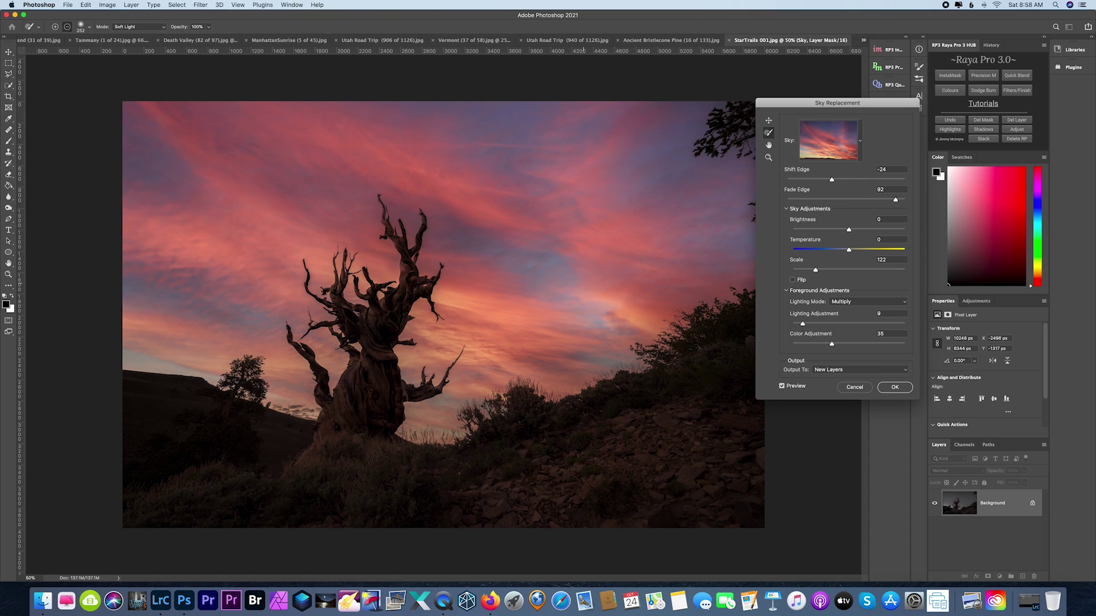
Replace the pink sunset sky with the Blue Skies preset showing broad white clouds.
click(861, 141)
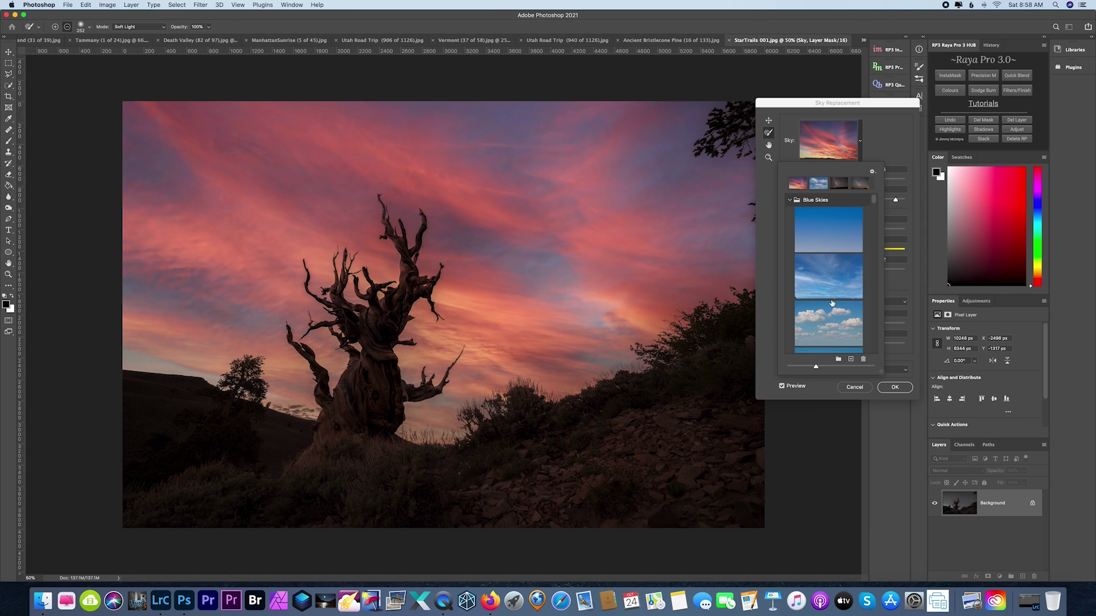
scroll(827, 300, down, 5)
scroll(839, 308, up, 4)
scroll(838, 311, down, 3)
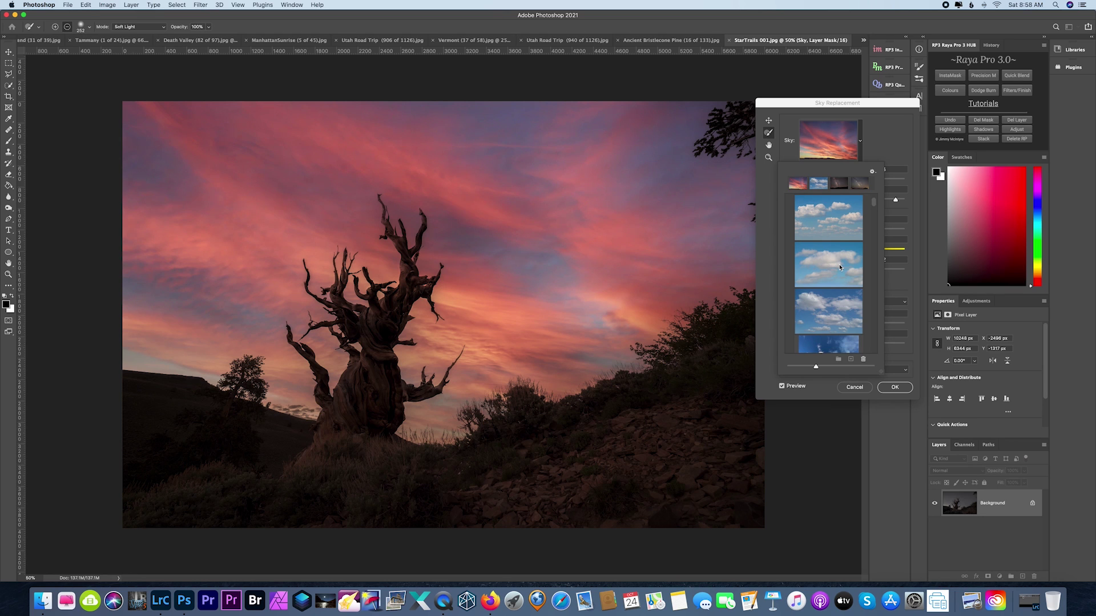
click(840, 268)
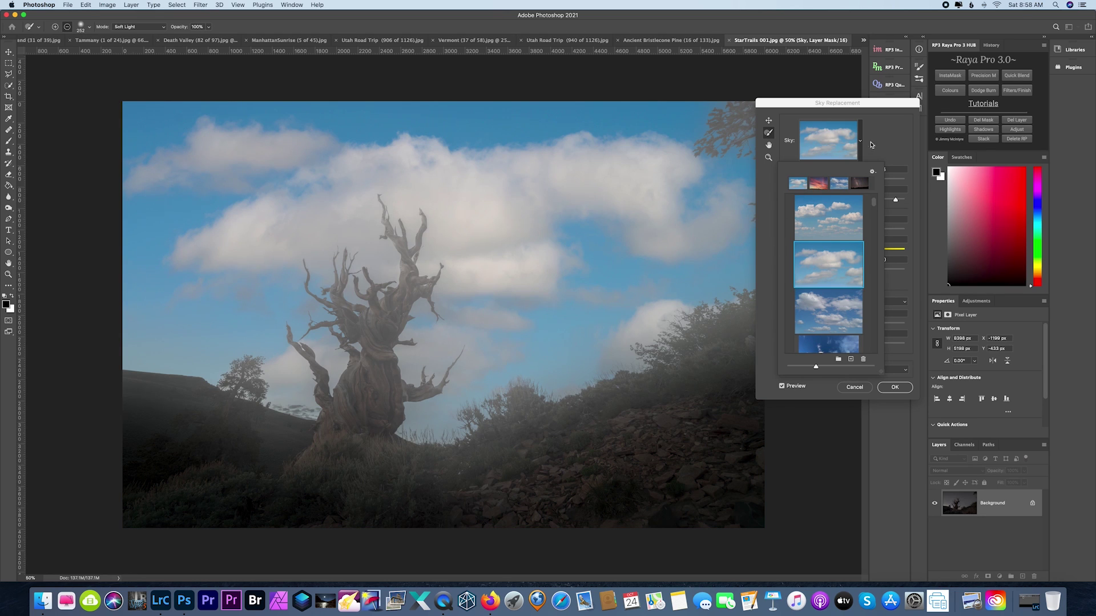
click(767, 384)
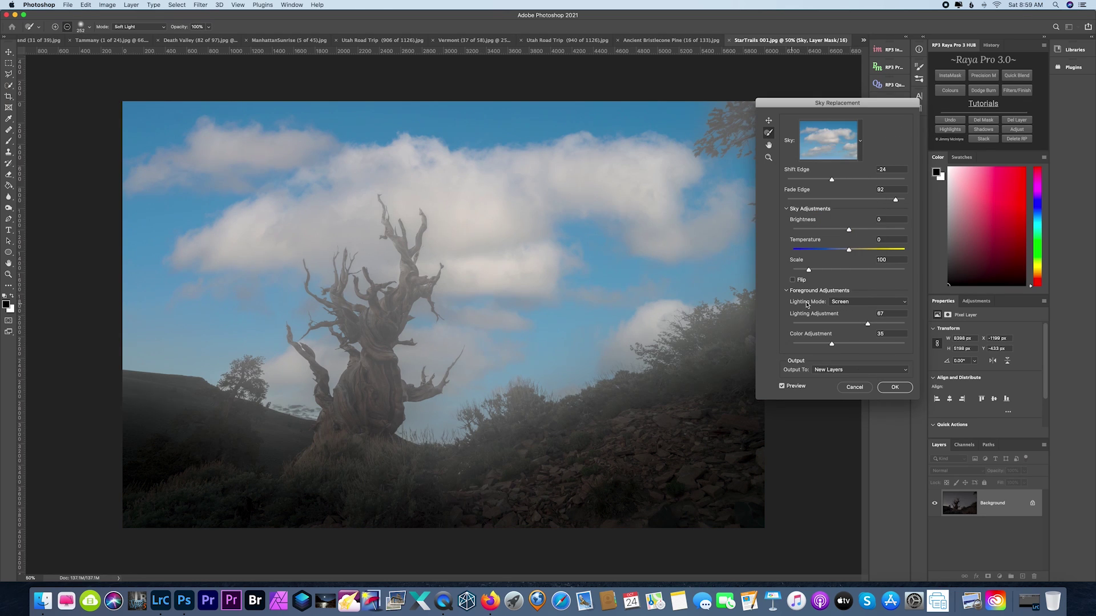
Set the foreground Lighting Mode to Multiply and the Lighting Adjustment to 10 for the blue sky.
click(841, 301)
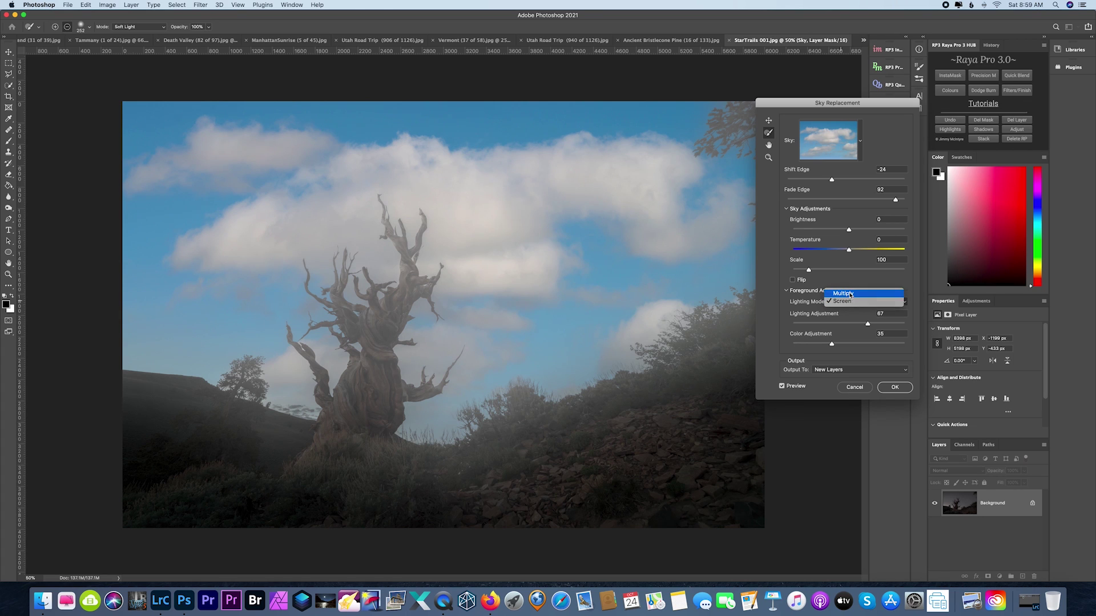
click(850, 294)
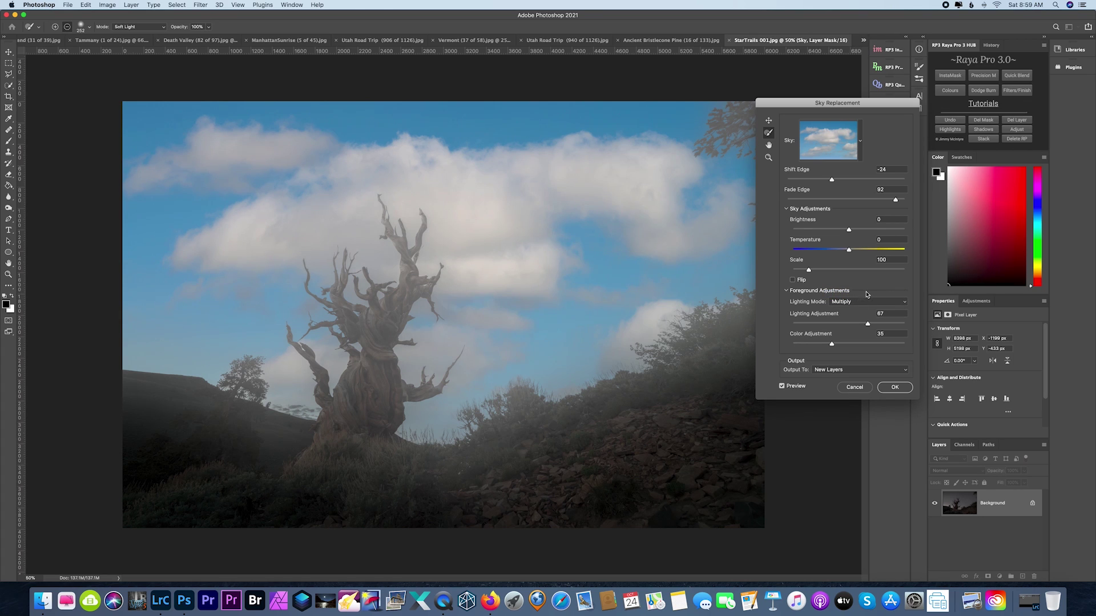
drag(603, 420, 559, 428)
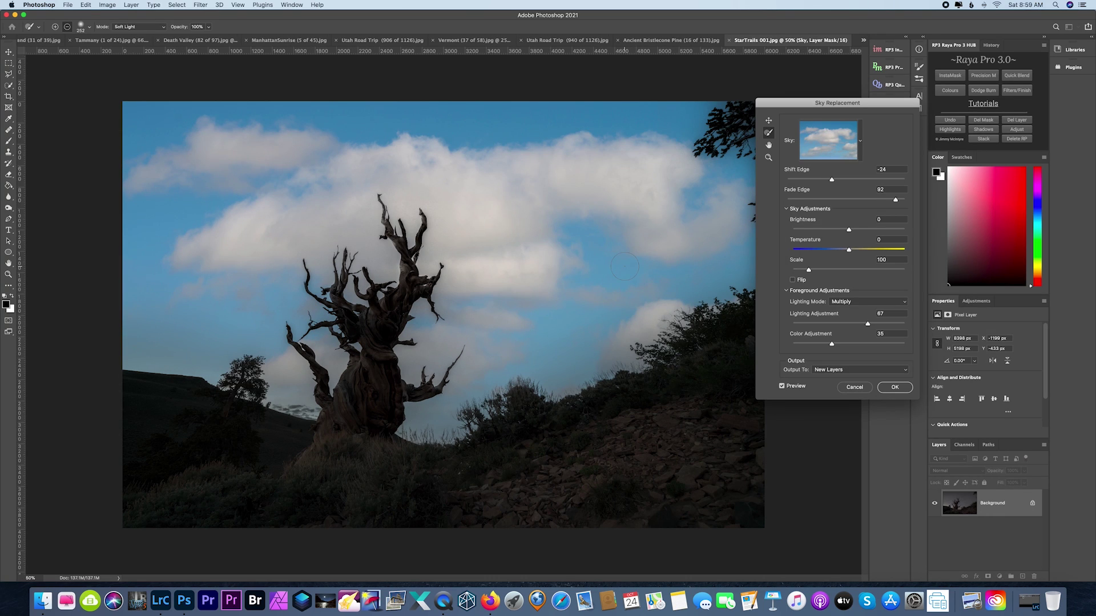
key(super+plus)
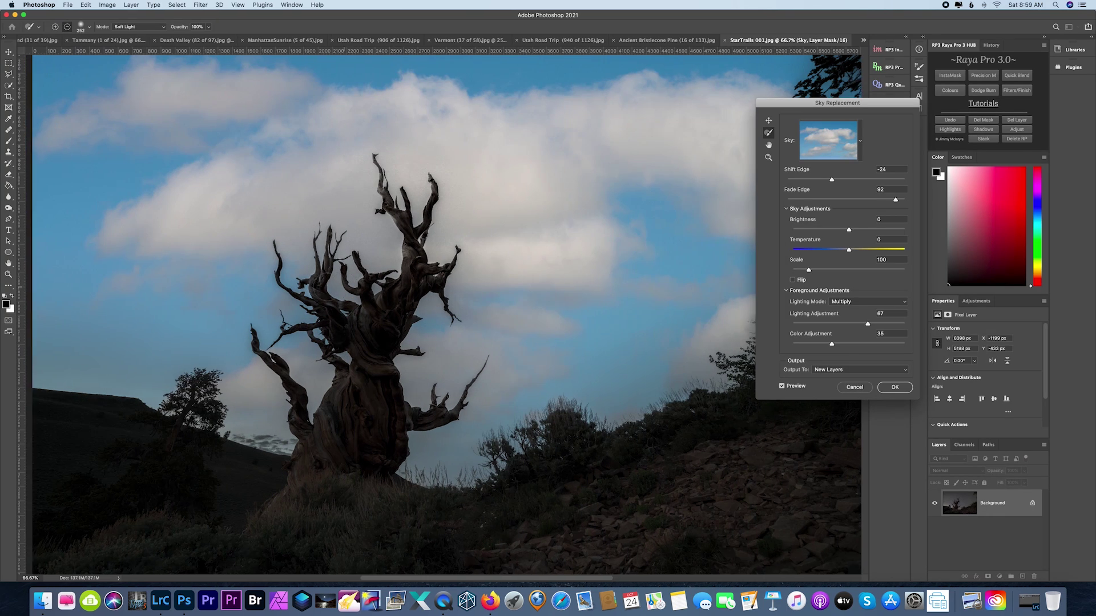
scroll(443, 315, down, 5)
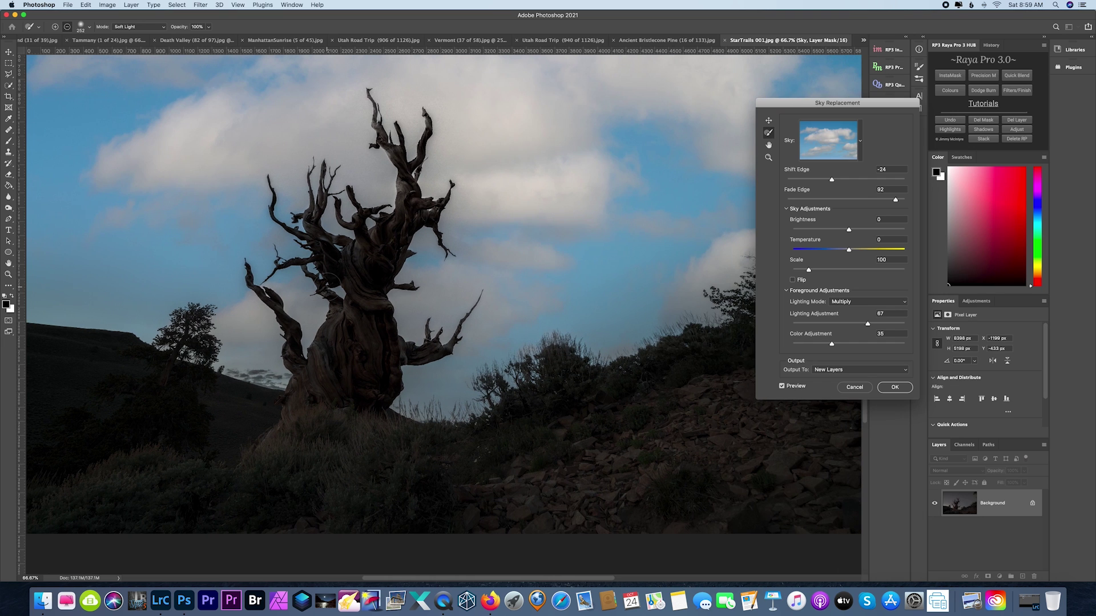
scroll(443, 315, up, 5)
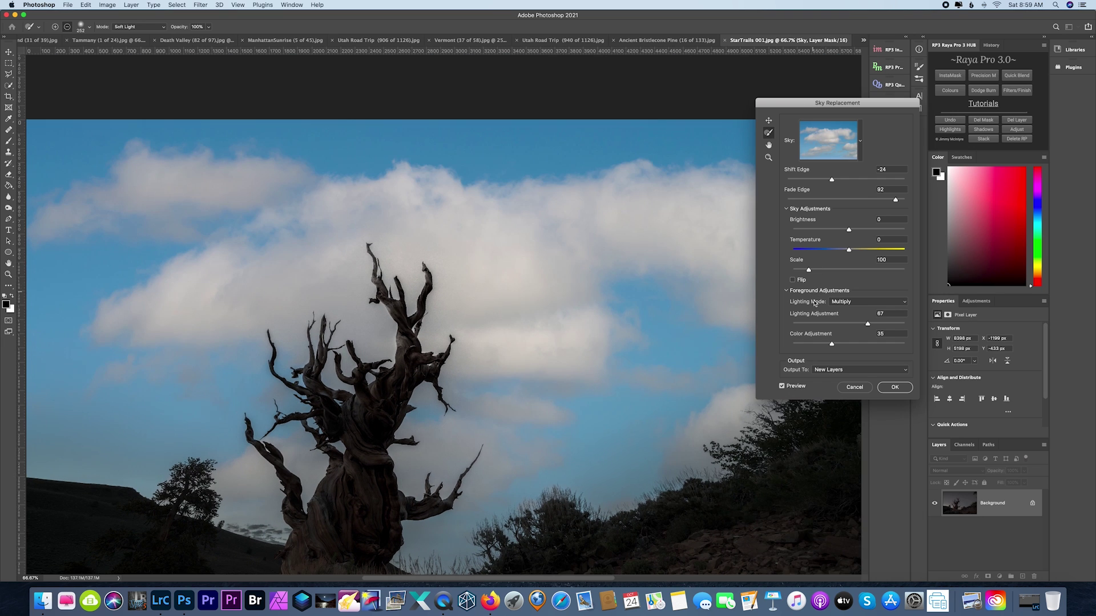
drag(868, 324, 804, 325)
key(super+minus)
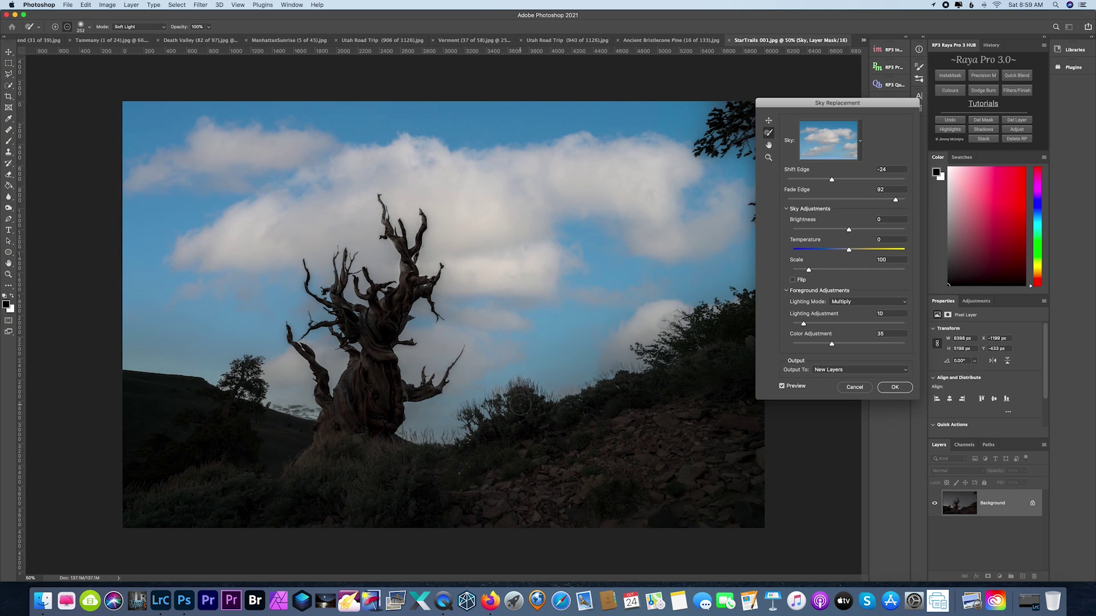
Examine the tree branches and bushes up close where they meet the blue sky.
key(super+plus)
key(super+plus)
key(super+plus)
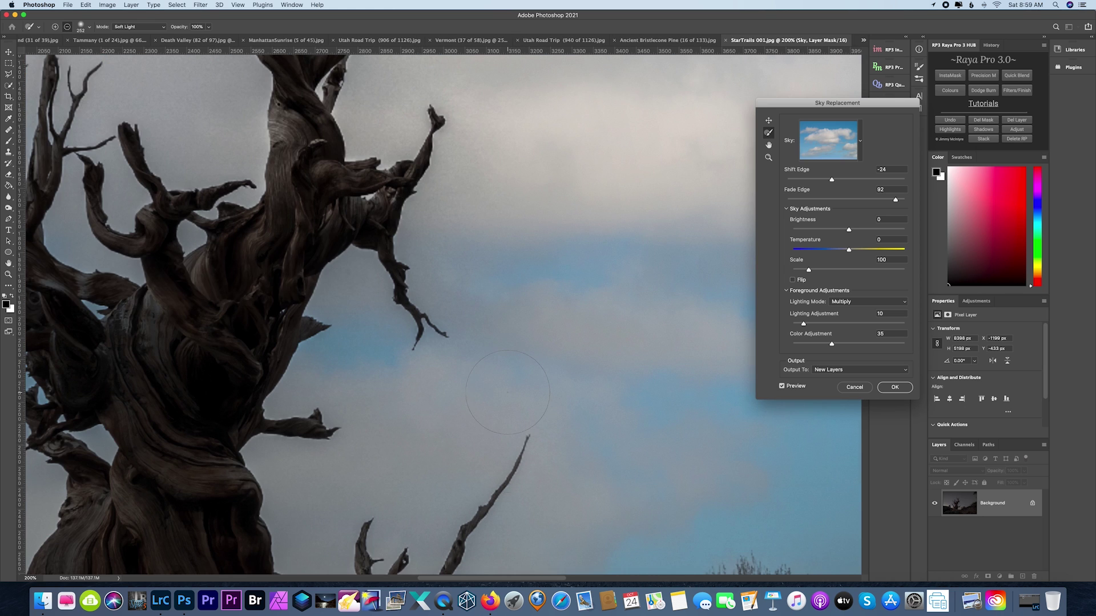
scroll(503, 392, right, 5)
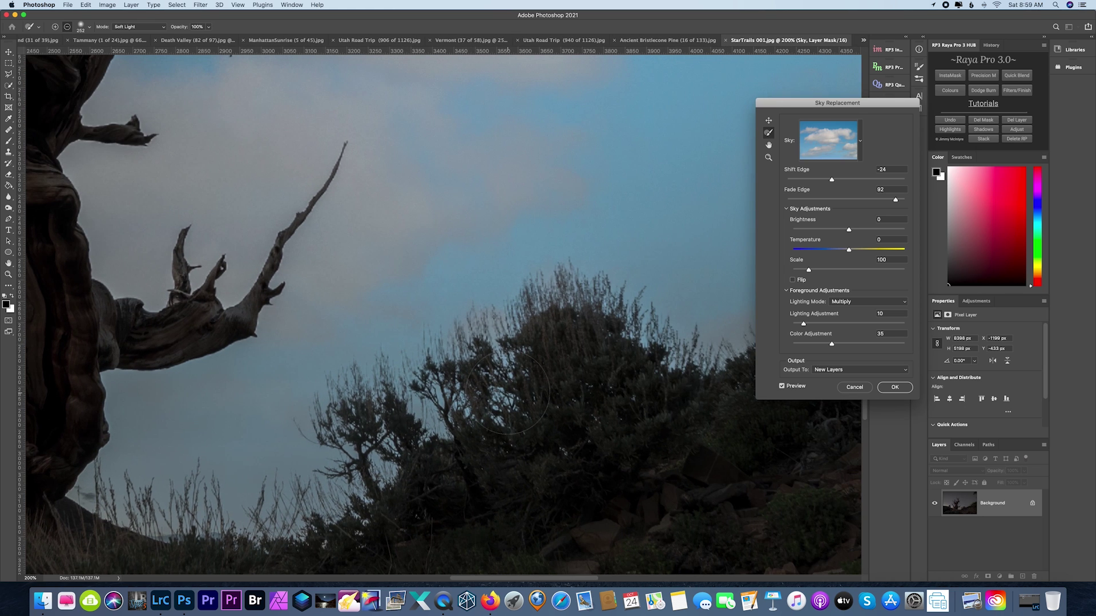
key(super+minus)
key(super+minus)
key(super+minus)
key(super+minus)
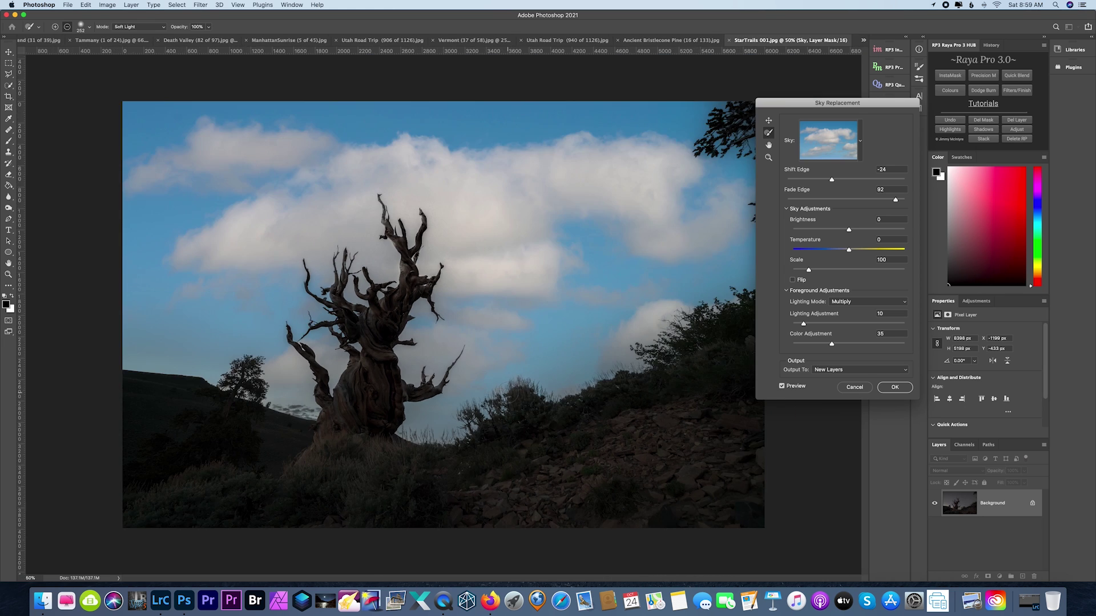
key(super+plus)
Replace the blue sky with the Milky Way night sky that has a dark horizon from the sky presets.
click(860, 143)
scroll(853, 247, down, 10)
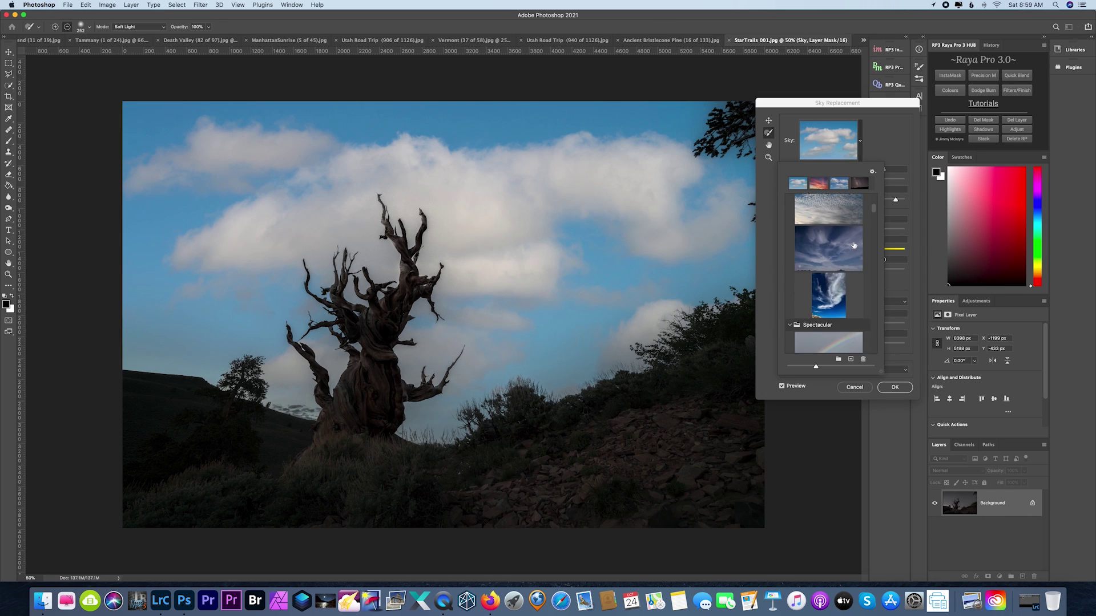
scroll(854, 245, down, 5)
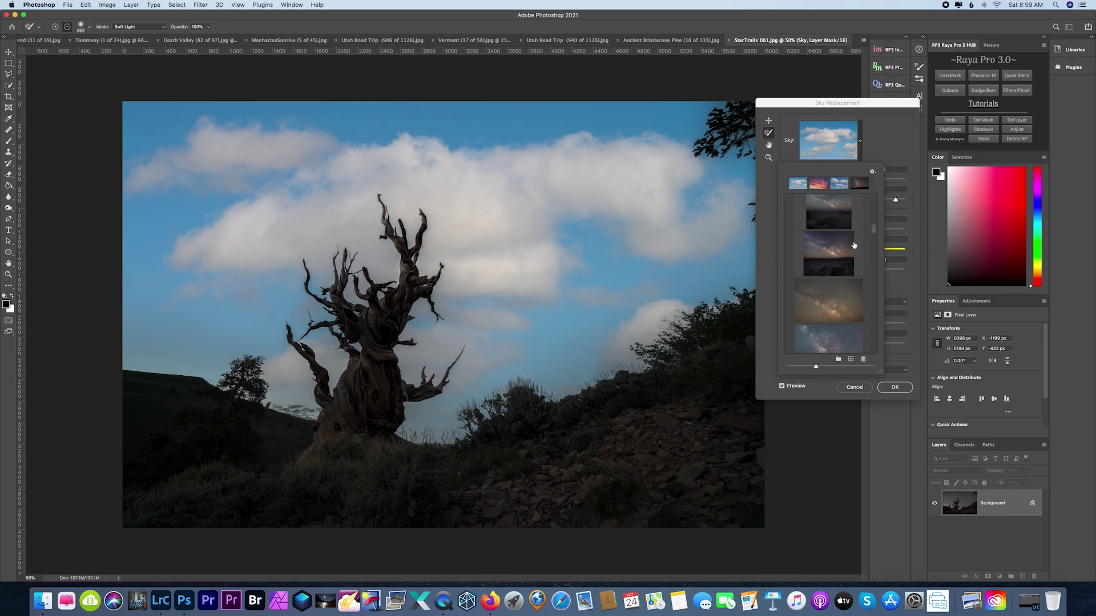
scroll(854, 246, down, 3)
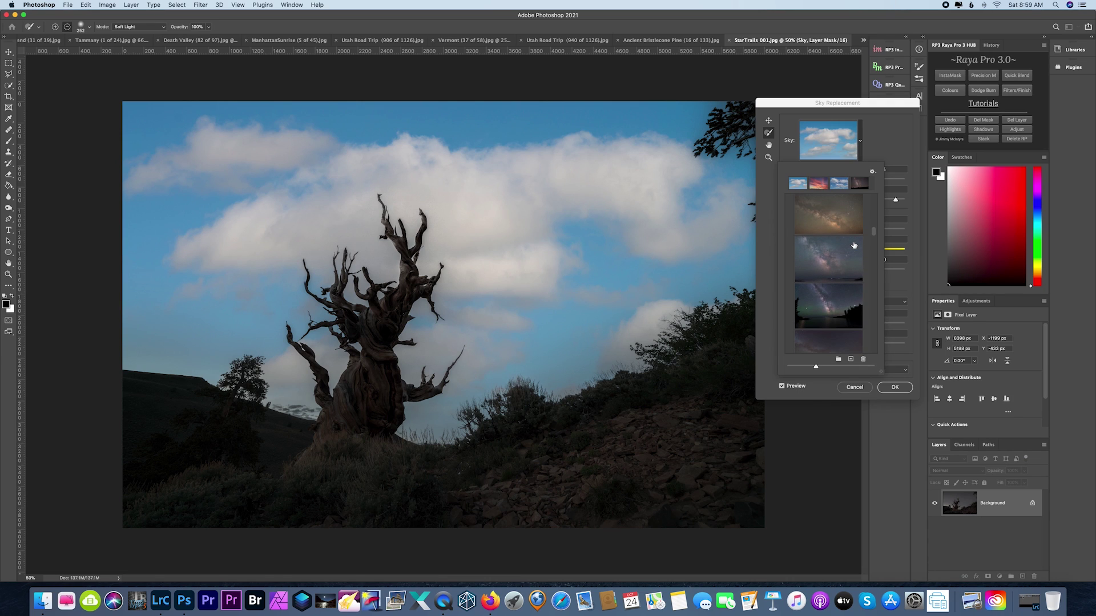
scroll(854, 245, down, 2)
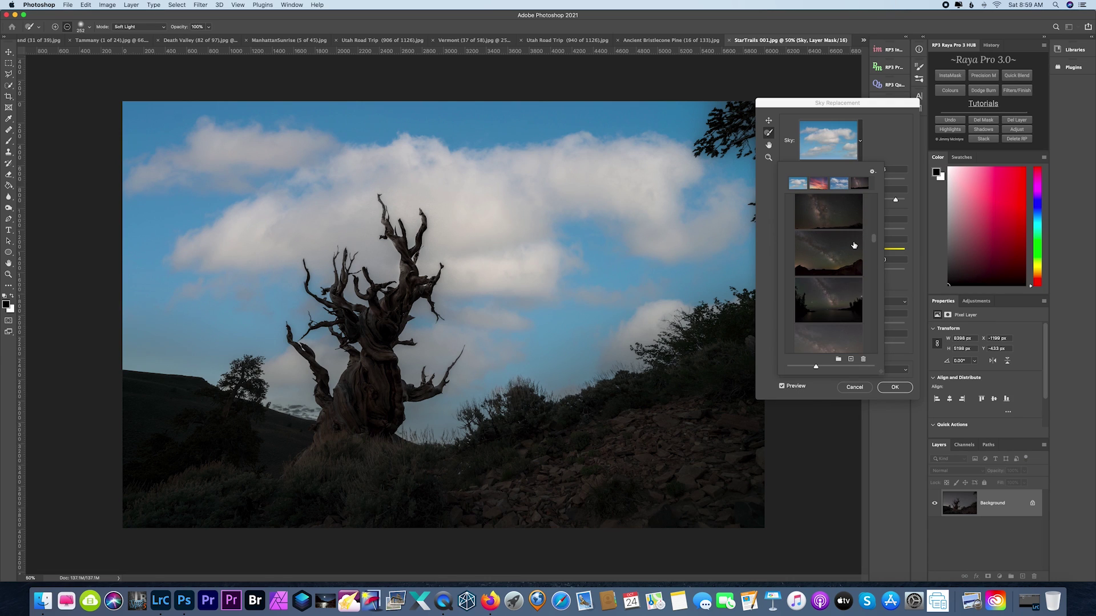
scroll(854, 245, down, 3)
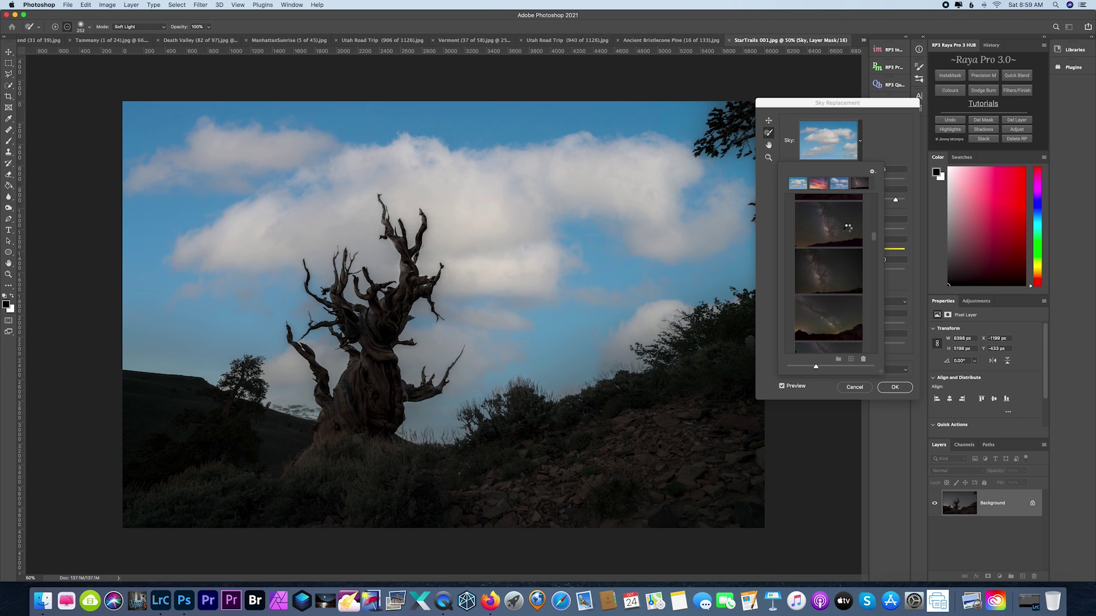
click(848, 231)
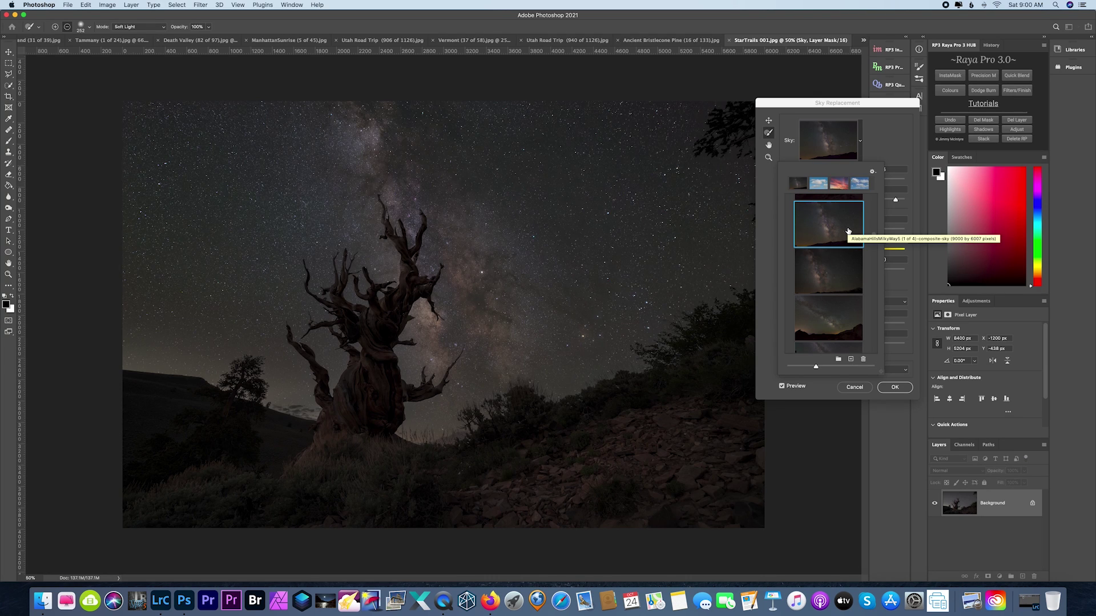
Bring up the file chooser for importing a custom sky image, and dismiss it and the sky presets.
click(851, 362)
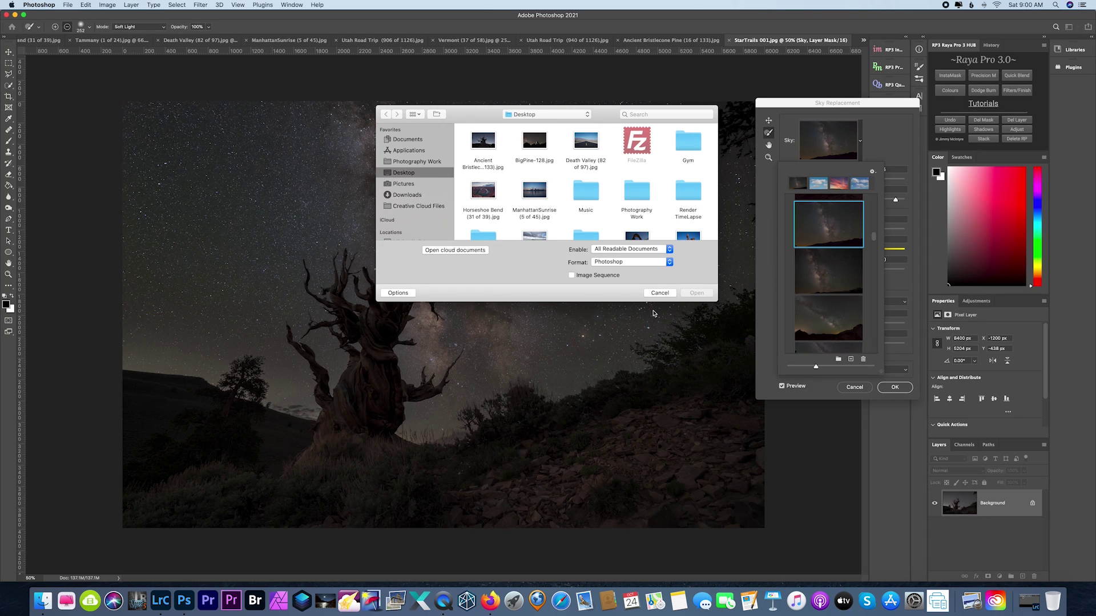
click(660, 294)
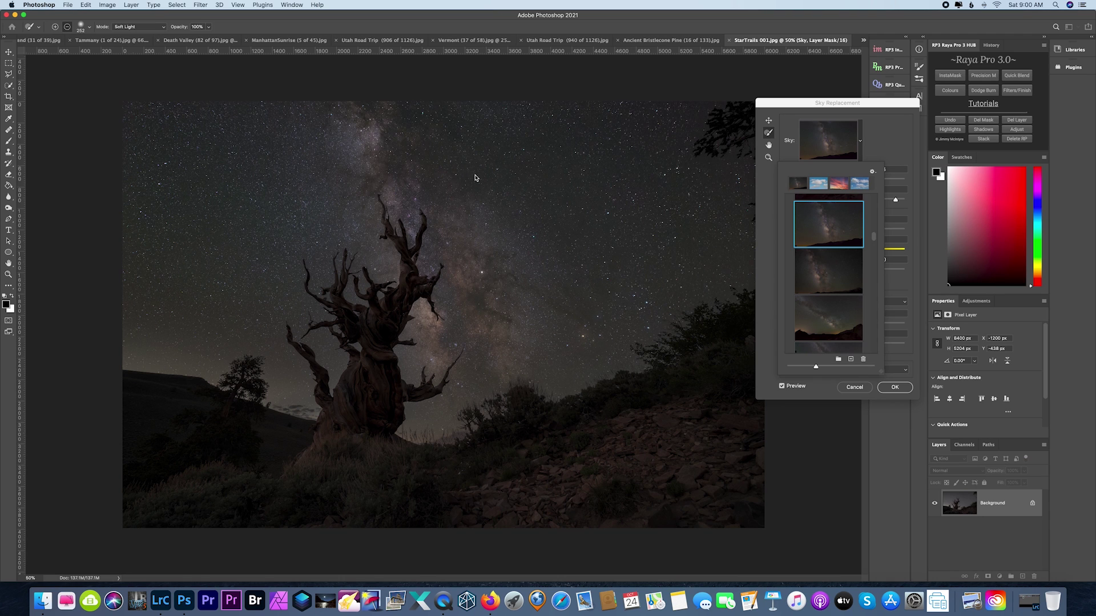
click(902, 180)
Move the Sky Replacement dialog clear of the photo, shift the Milky Way rightward with the Sky Move tool and set its Scale to 129.
drag(808, 105, 839, 103)
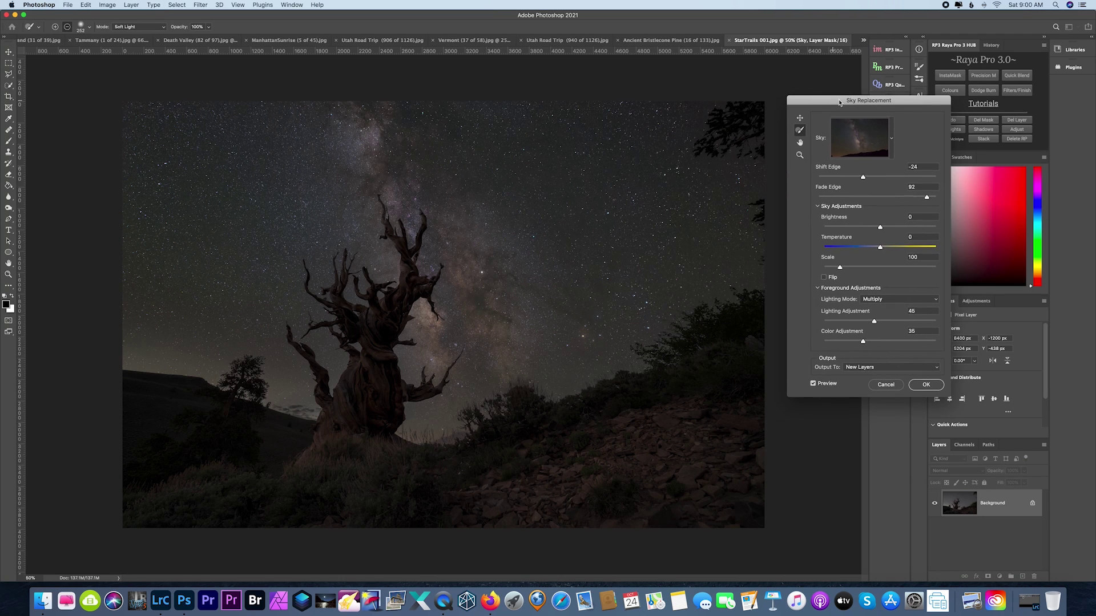
key(super+minus)
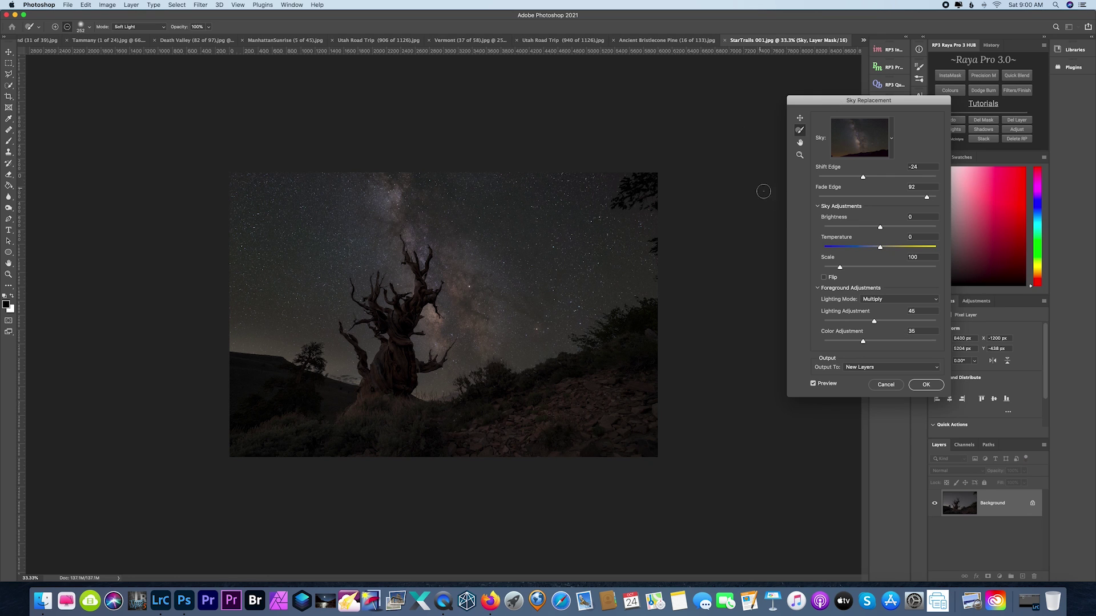
key(super+plus)
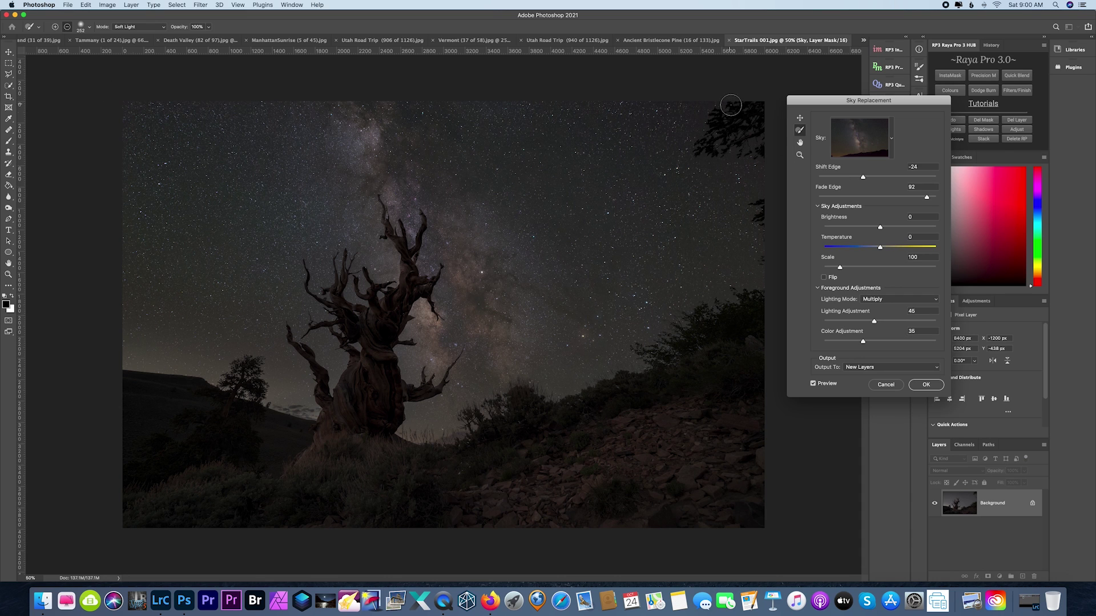
click(800, 118)
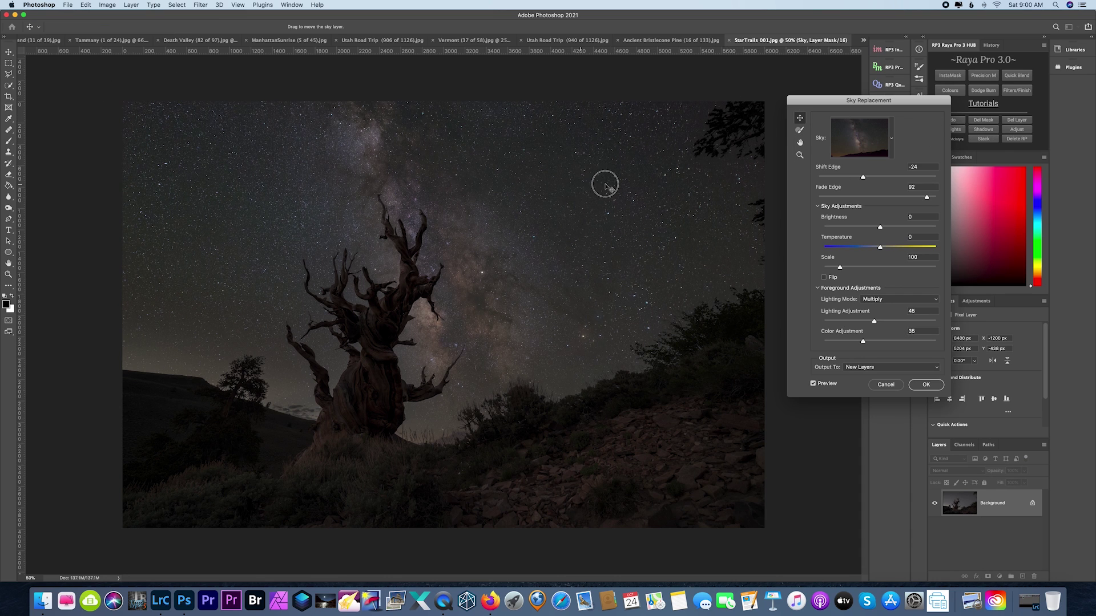
drag(604, 178, 650, 180)
click(848, 268)
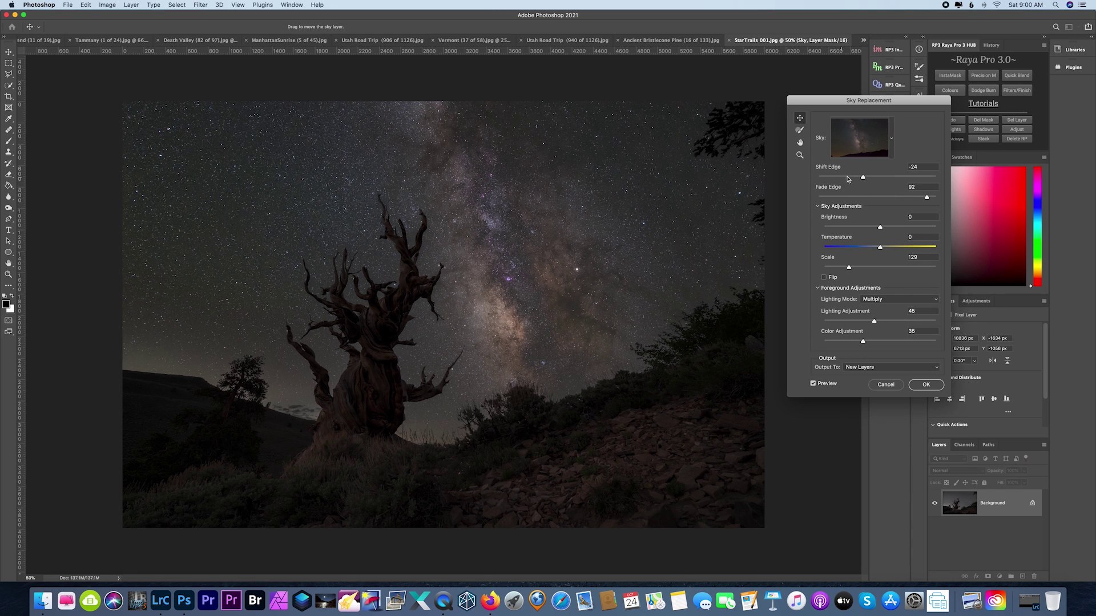
Try the sky's Shift Edge at -100 and 100, and settle it at 0.
drag(863, 179, 816, 178)
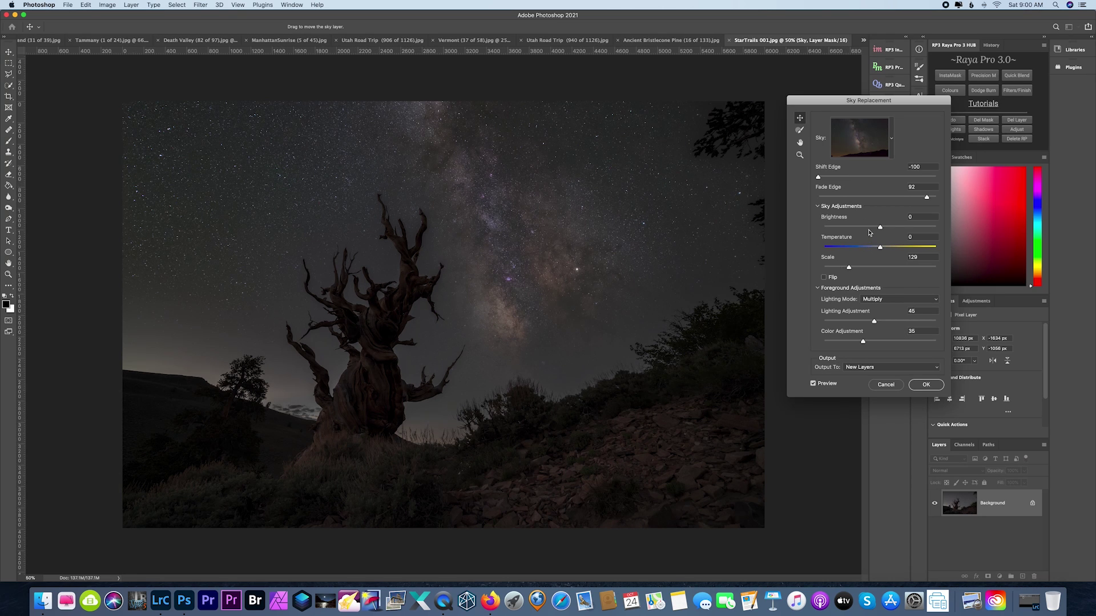
drag(820, 178, 956, 180)
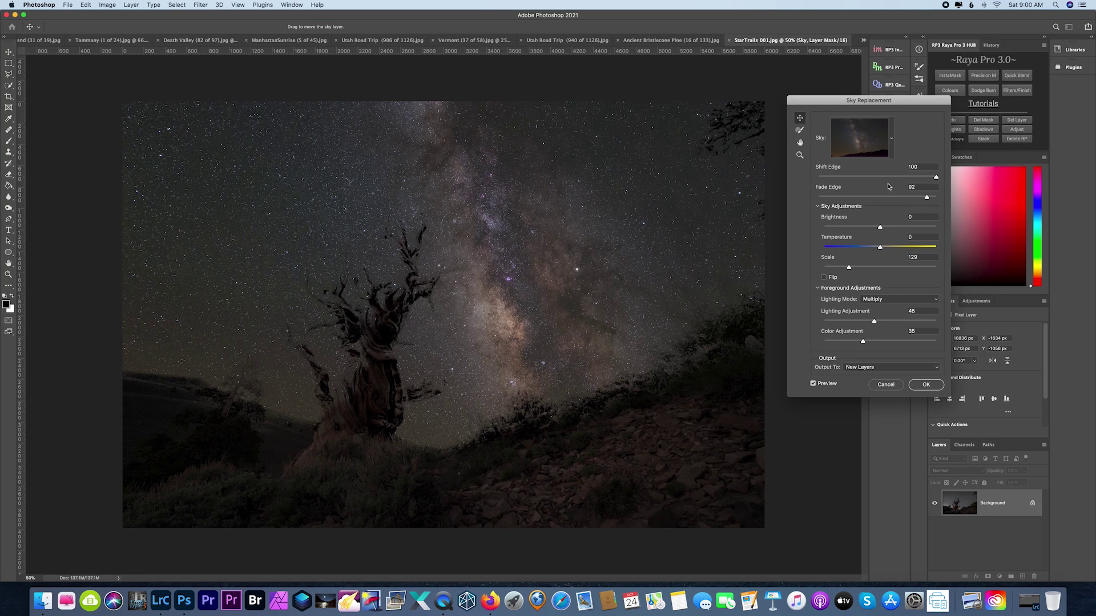
click(879, 177)
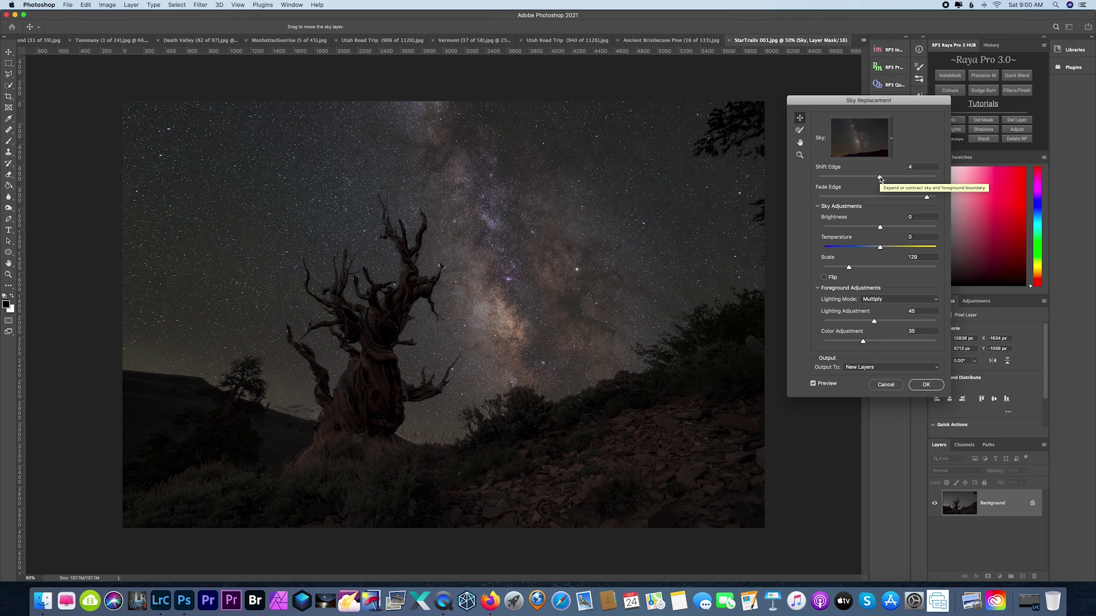
drag(879, 179, 877, 179)
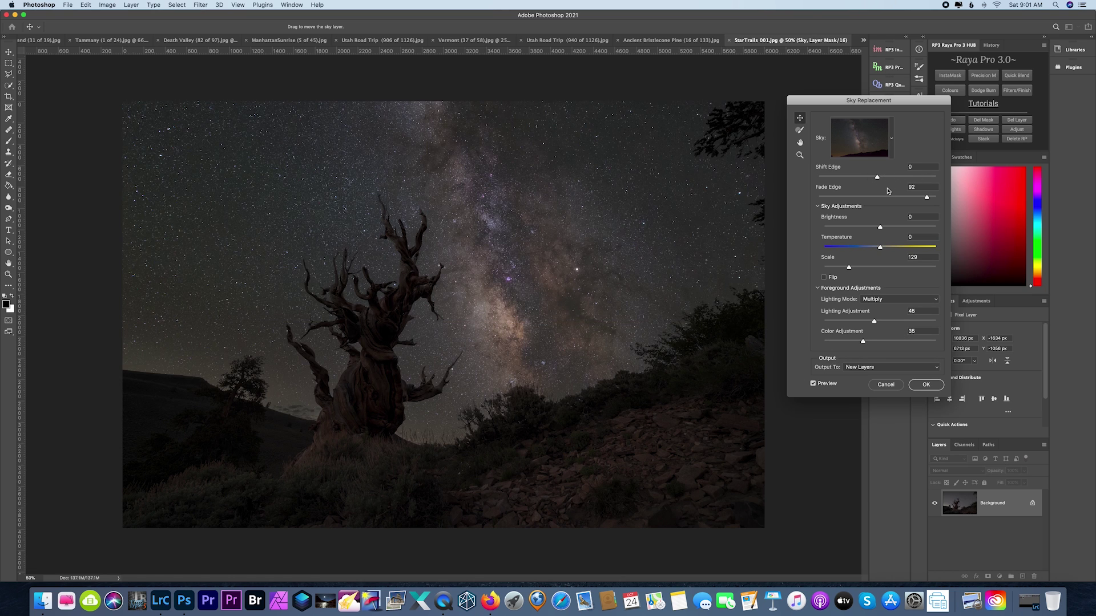
Try the sky's Fade Edge at 0 and 100, and settle it at 50.
drag(872, 198, 817, 198)
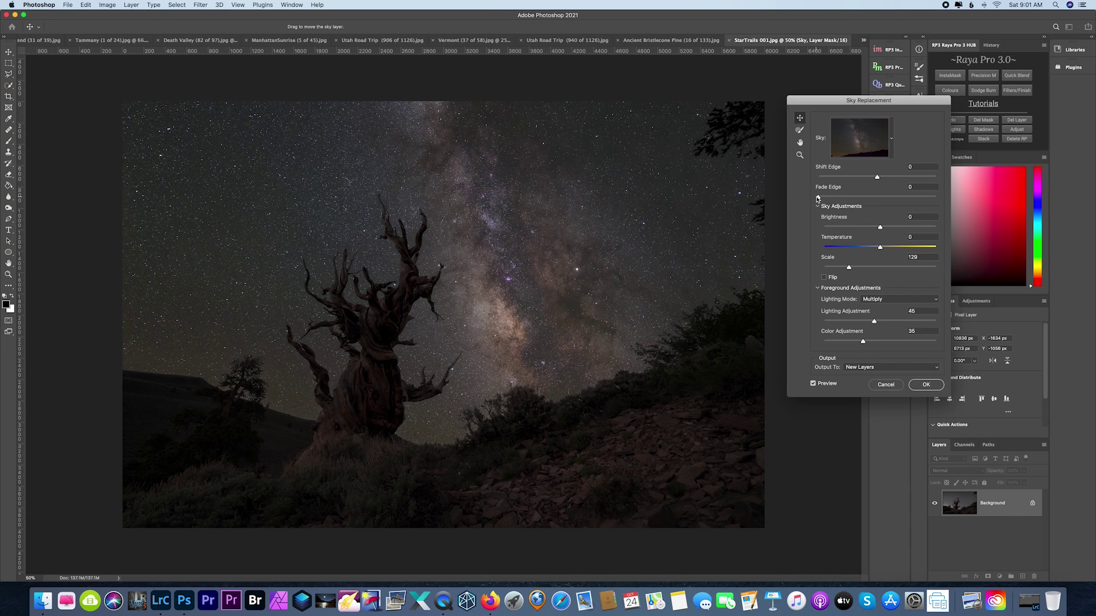
drag(818, 198, 866, 197)
drag(867, 198, 875, 197)
drag(818, 198, 969, 195)
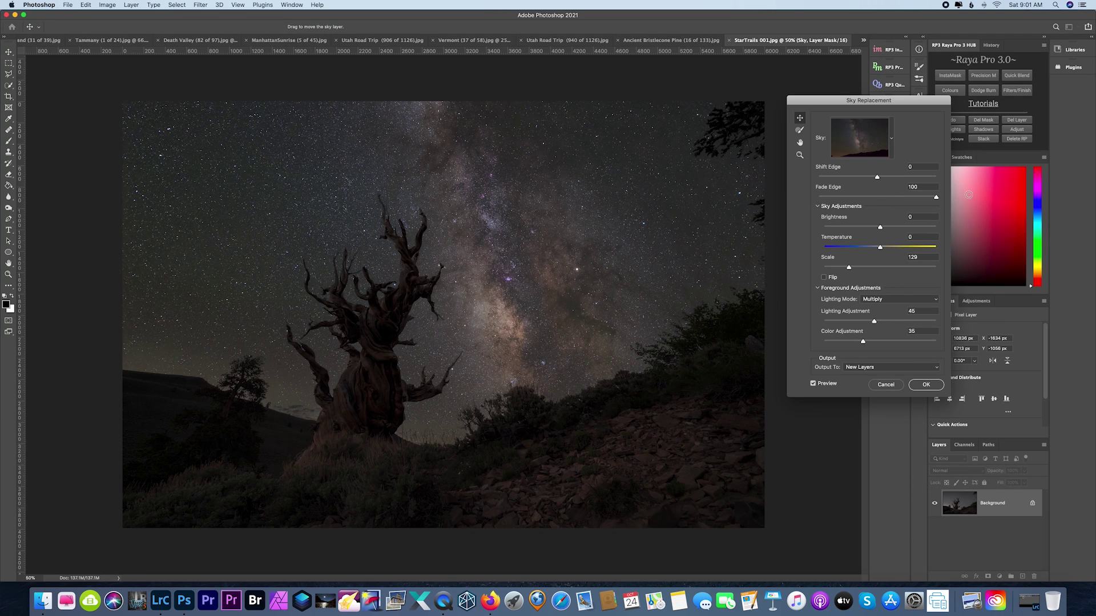
click(887, 197)
drag(888, 198, 877, 198)
Set the night sky's Brightness to 10 and view the whole photo.
mouse_move(881, 228)
mouse_down()
mouse_move(851, 247)
mouse_move(891, 247)
mouse_move(880, 248)
mouse_up()
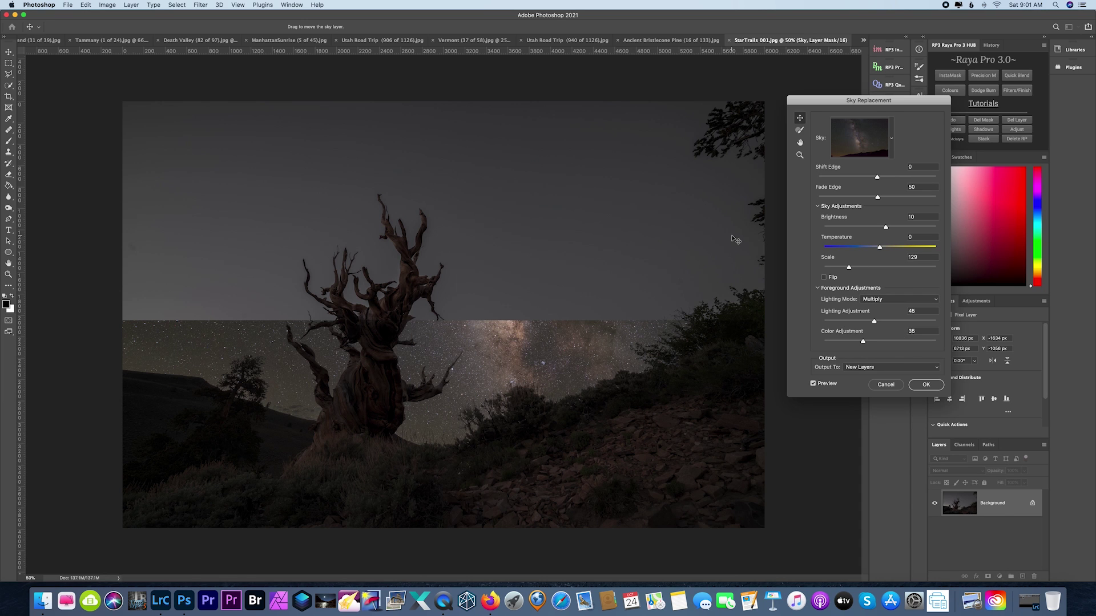
key(super+minus)
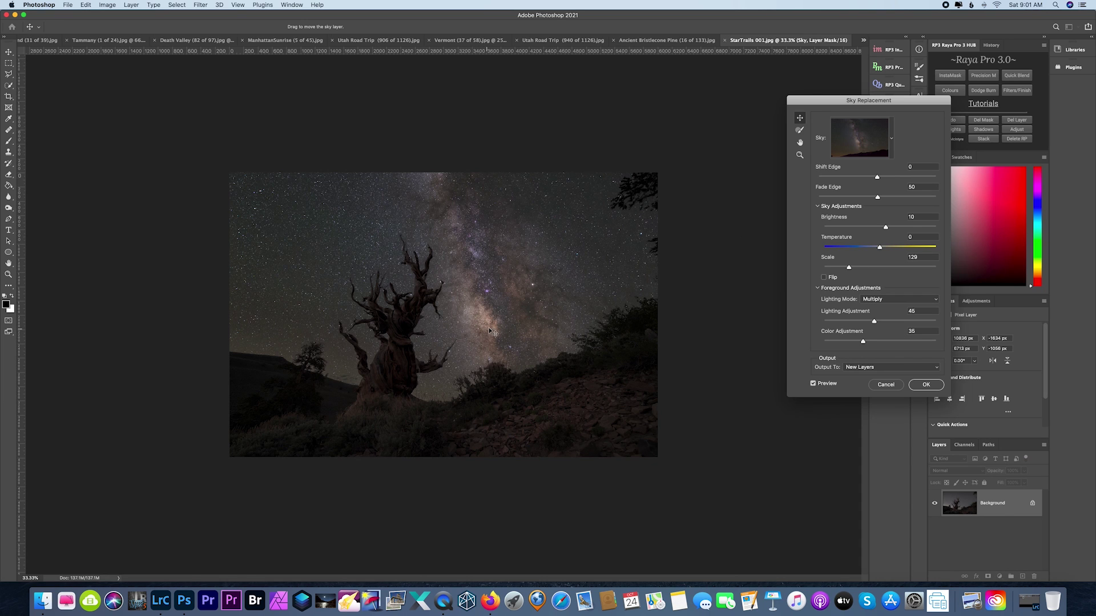
Set the Milky Way sky's Shift Edge to -33, checking the effect along the twisted branches up close.
key(super+equal)
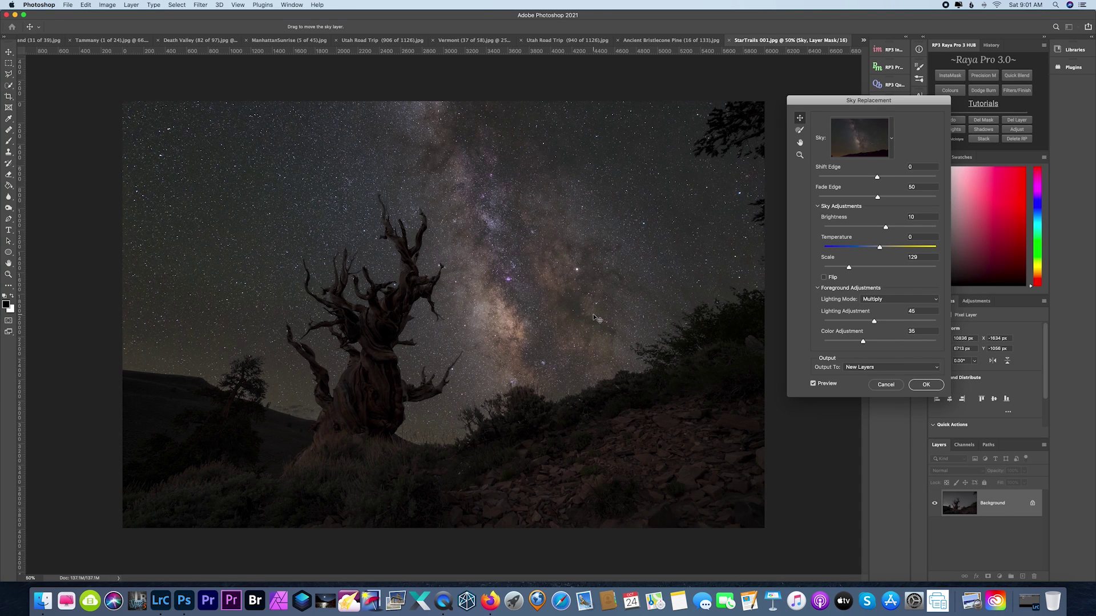
key(super+equal)
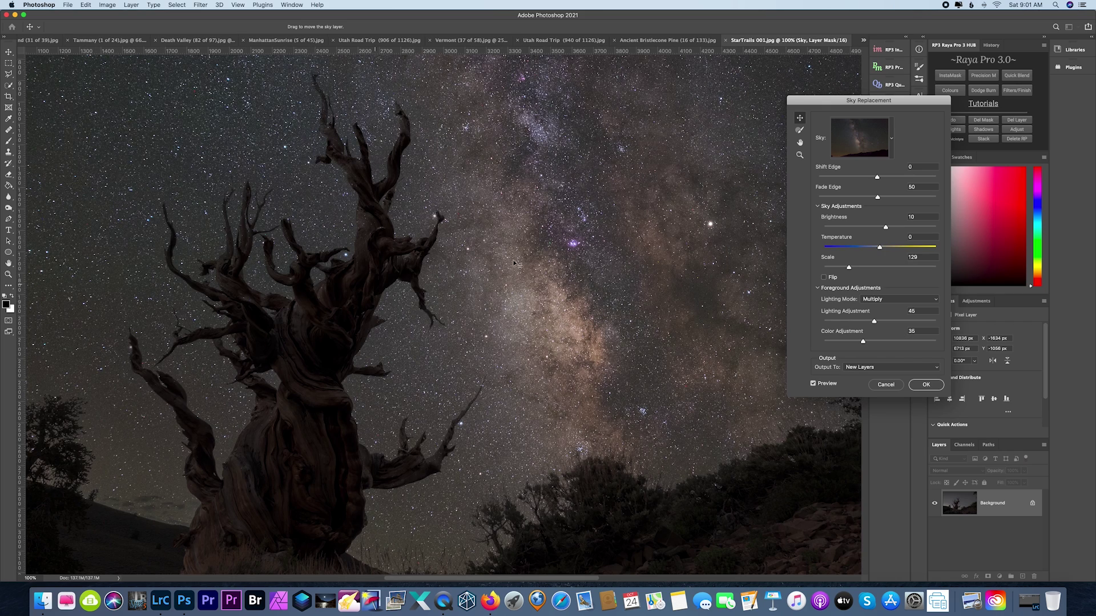
scroll(428, 264, up, 5)
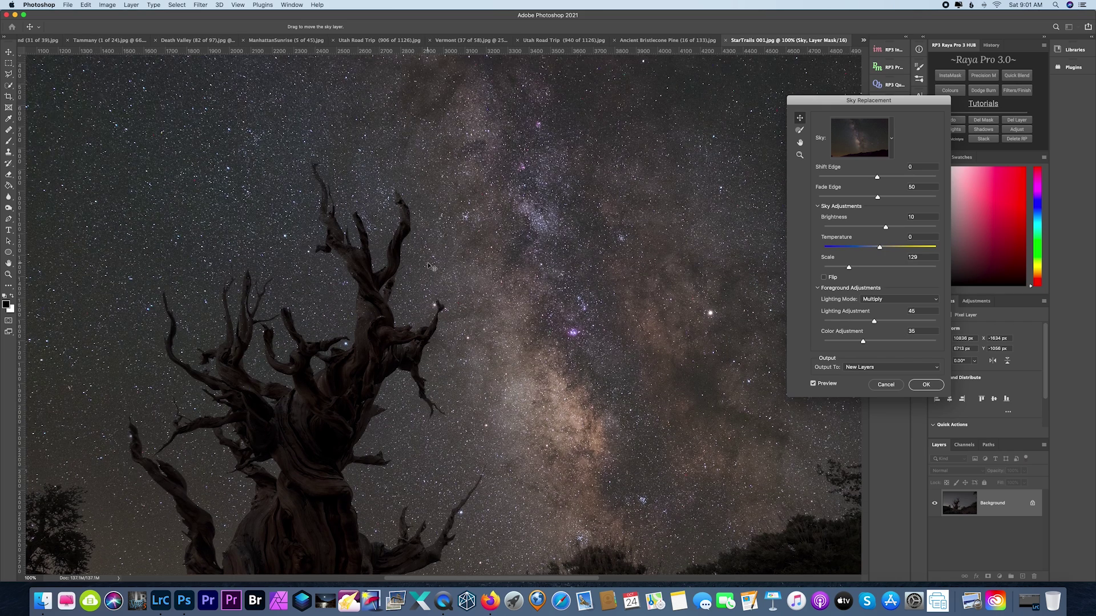
key(super+equal)
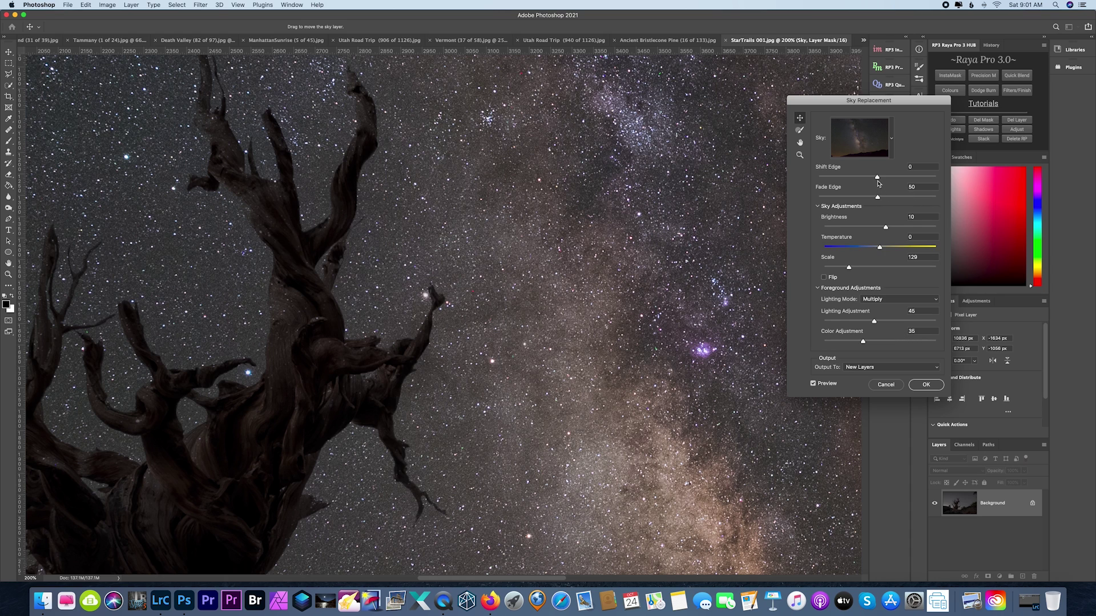
drag(877, 178, 870, 179)
drag(869, 179, 856, 178)
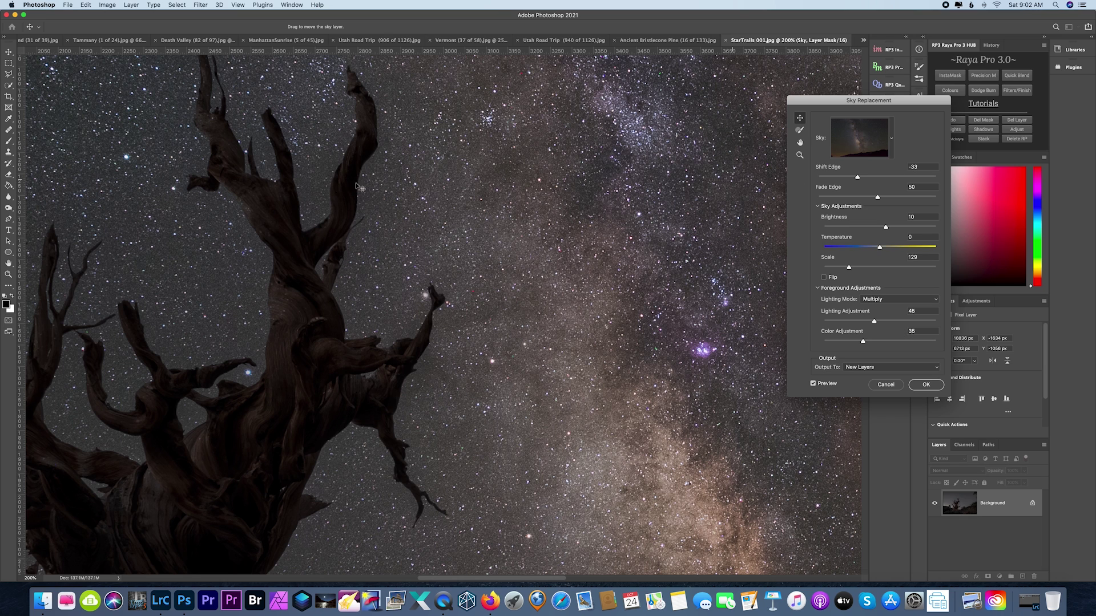
scroll(353, 228, left, 5)
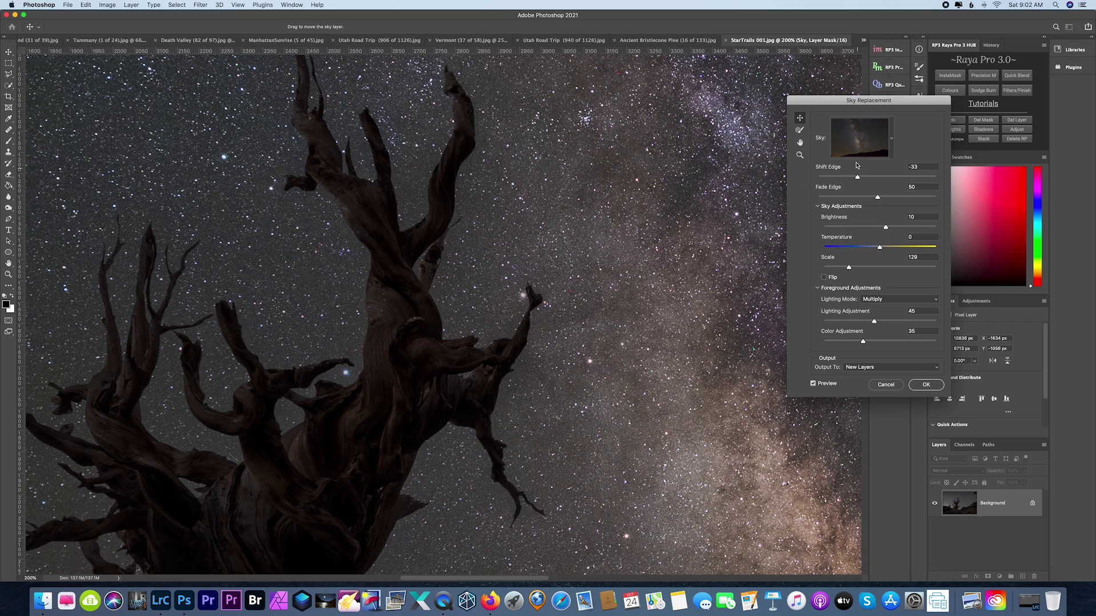
Brush over part of the tree trunk with the Sky Brush at a size of 79 px.
click(800, 130)
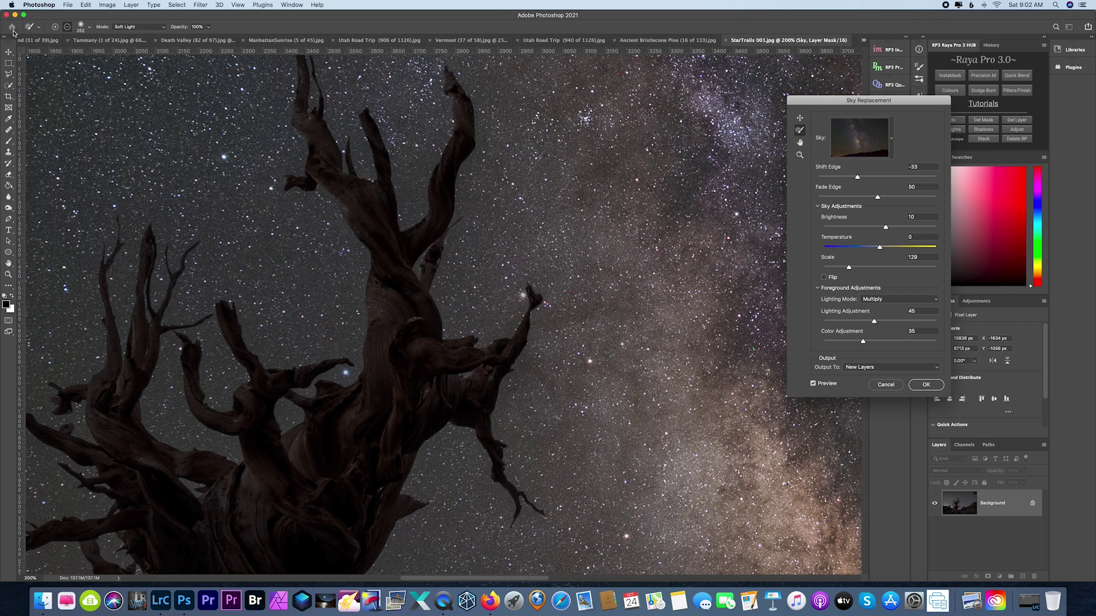
click(81, 27)
click(69, 54)
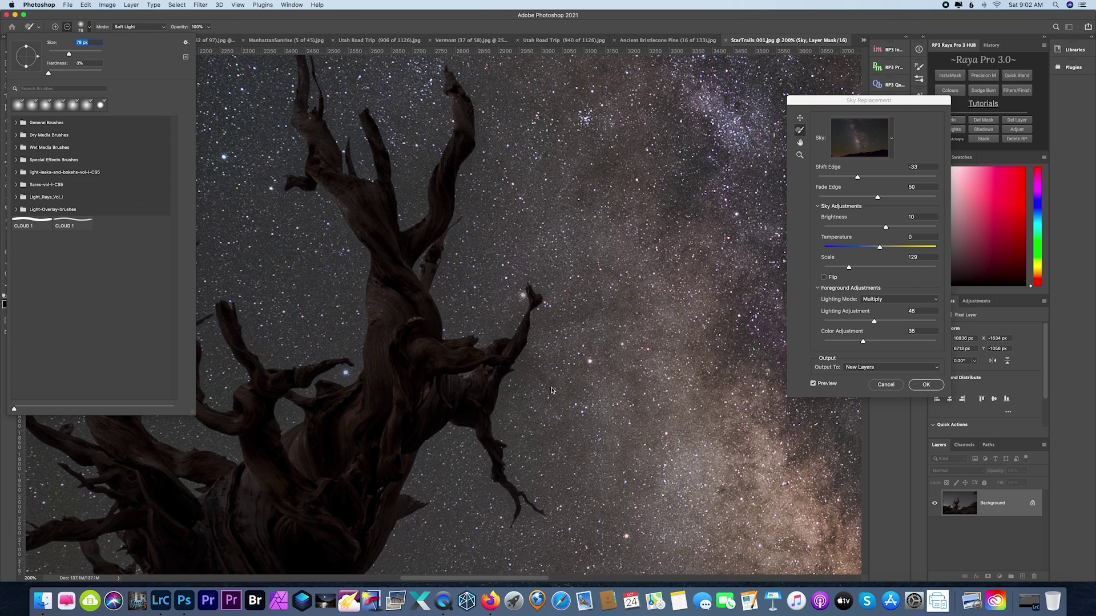
click(400, 307)
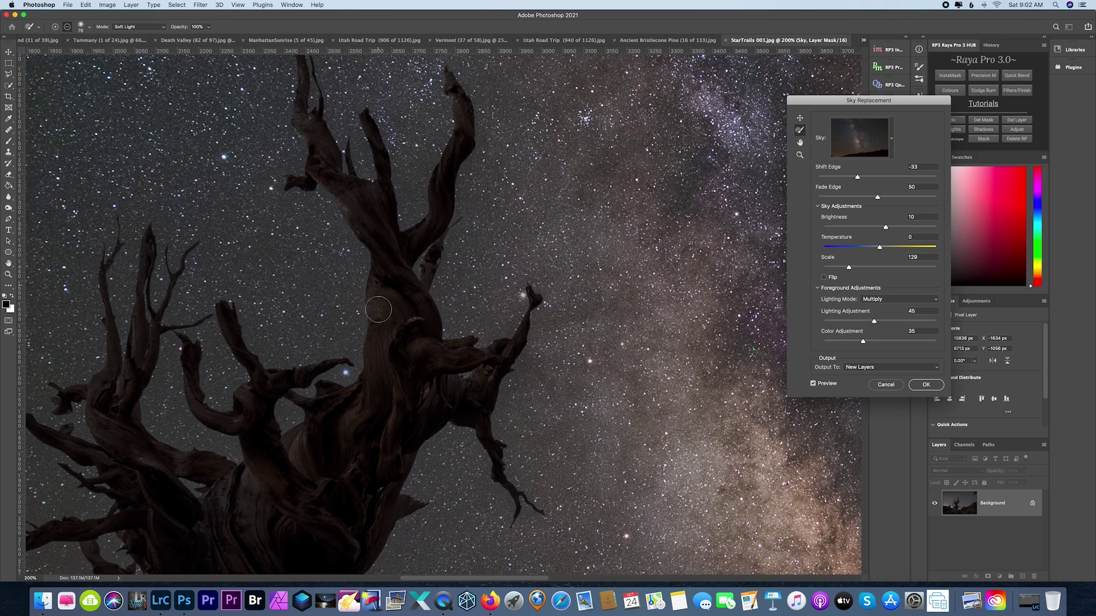
mouse_move(390, 322)
mouse_down()
mouse_move(386, 289)
mouse_move(410, 330)
mouse_move(416, 310)
mouse_move(403, 368)
mouse_up()
scroll(406, 399, down, 5)
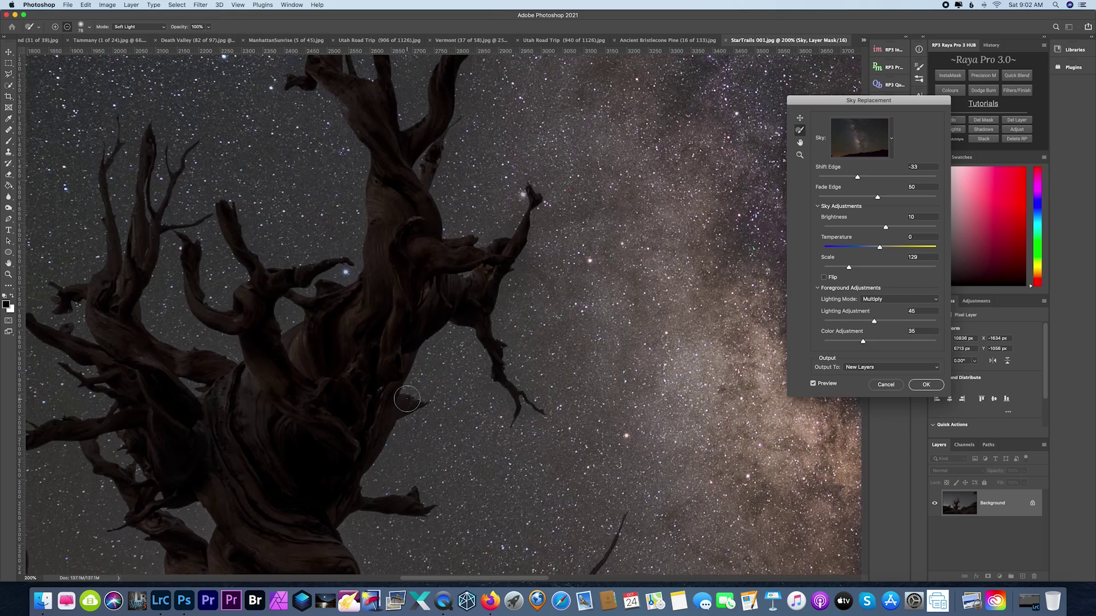
Check the whole StarTrails 001.jpg photo and cancel its sky replacement.
key(super+minus)
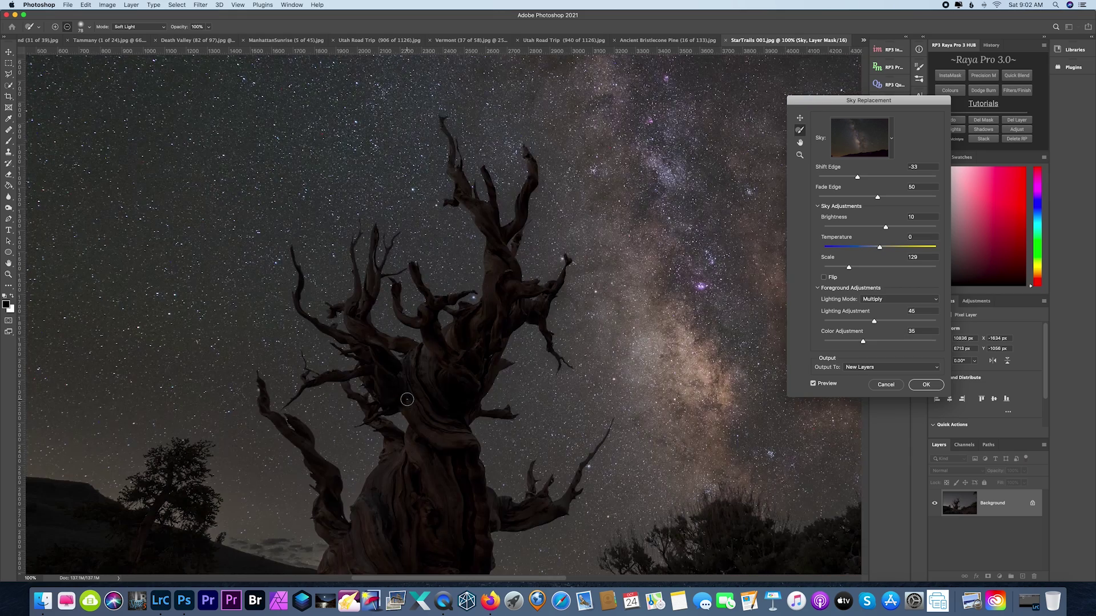
key(super+minus)
key(super+minus)
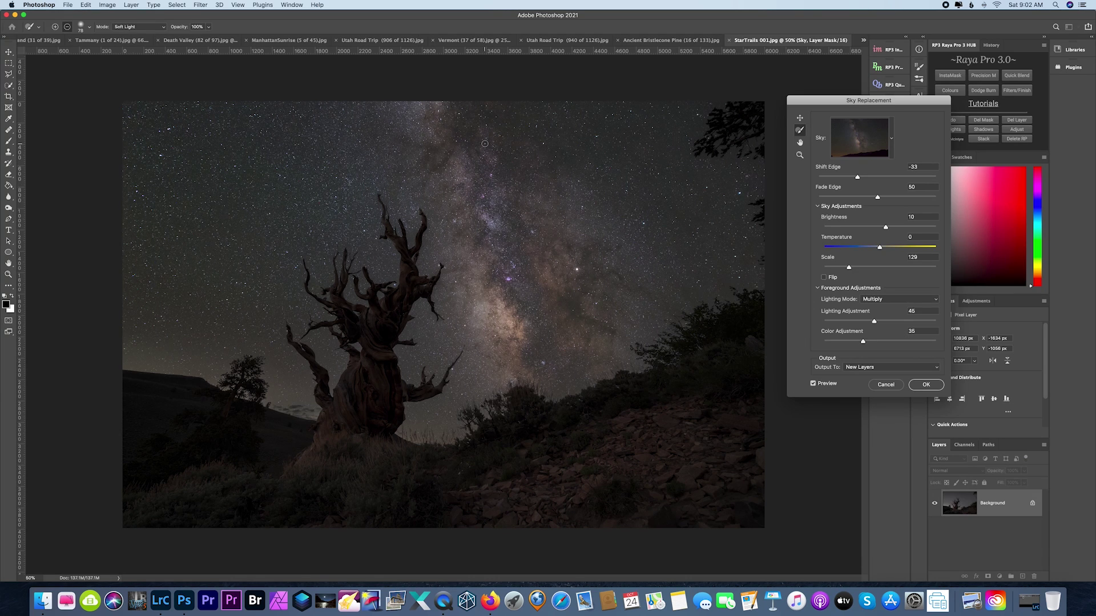
click(885, 385)
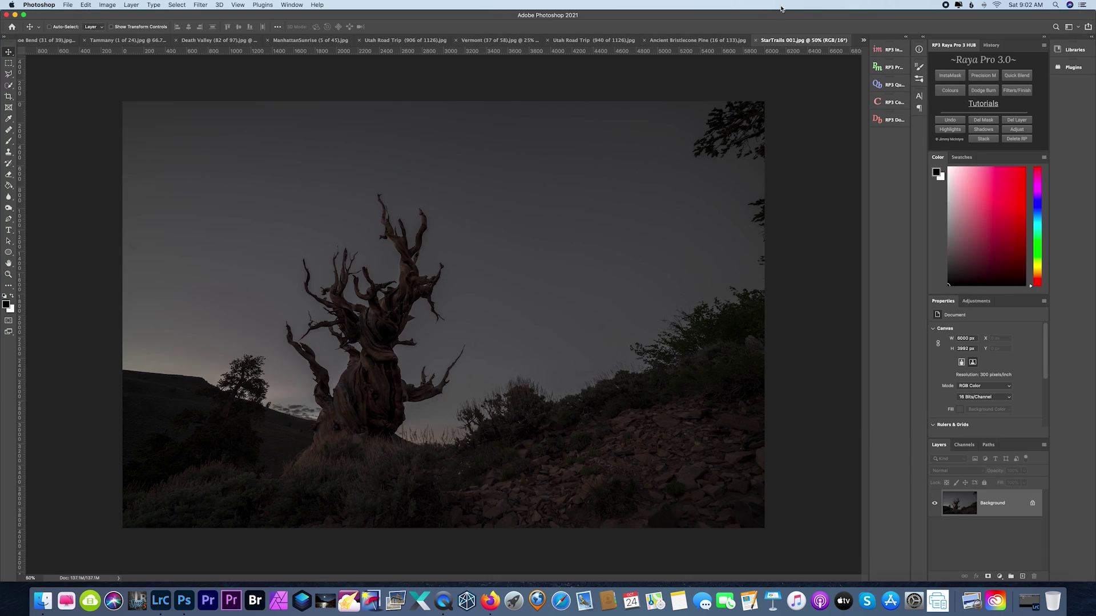
Start Sky Replacement on the Ancient Bristlecone Pine (16 of 133).jpg photo and choose the Milky Way sky with a faint glow at the horizon.
click(704, 43)
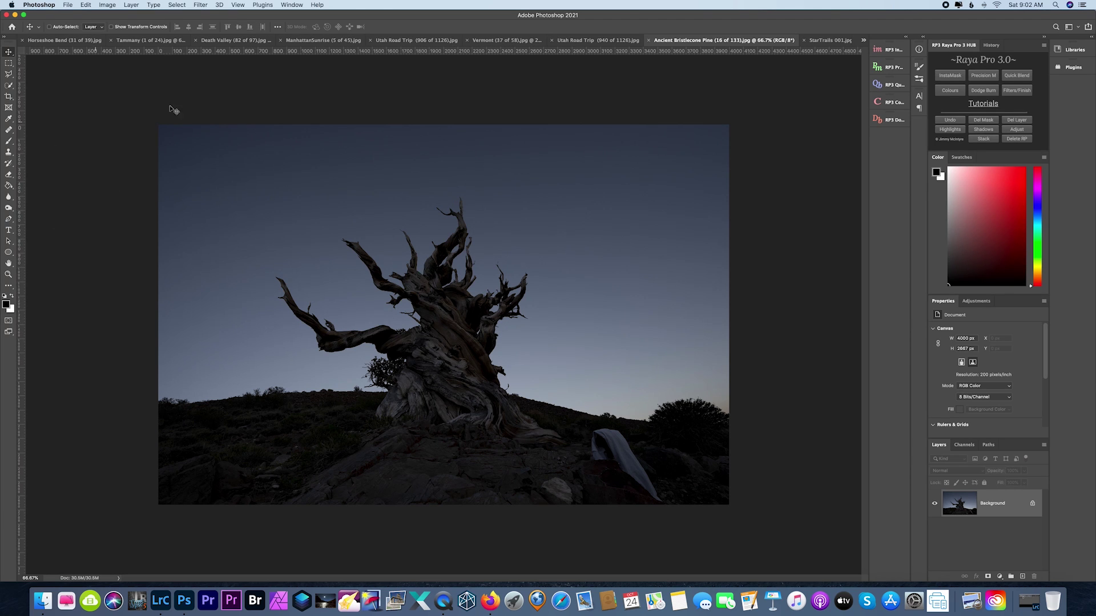
click(83, 5)
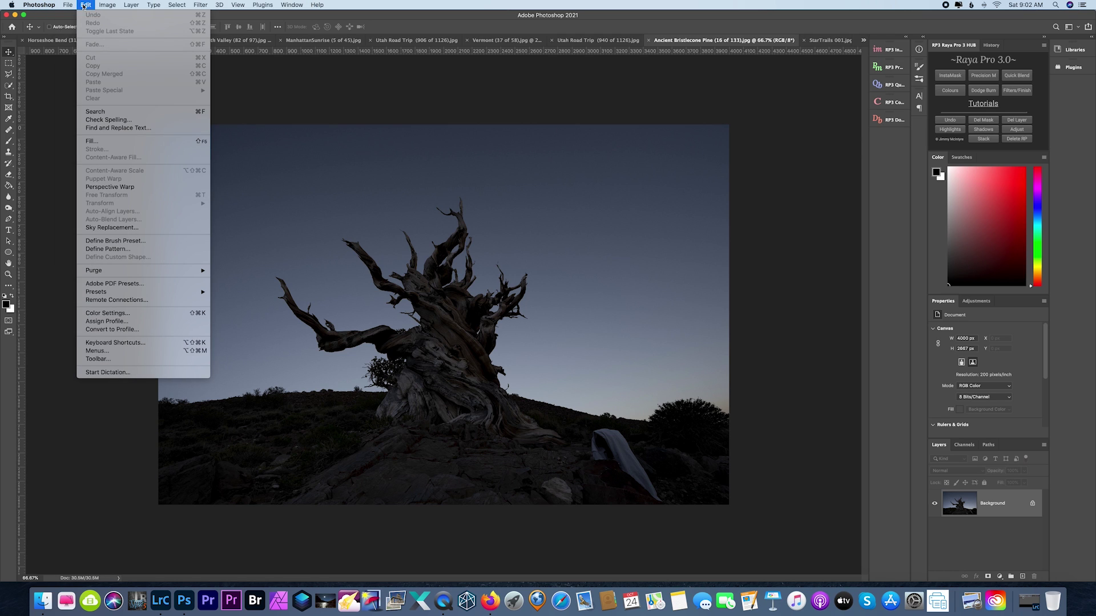
click(113, 227)
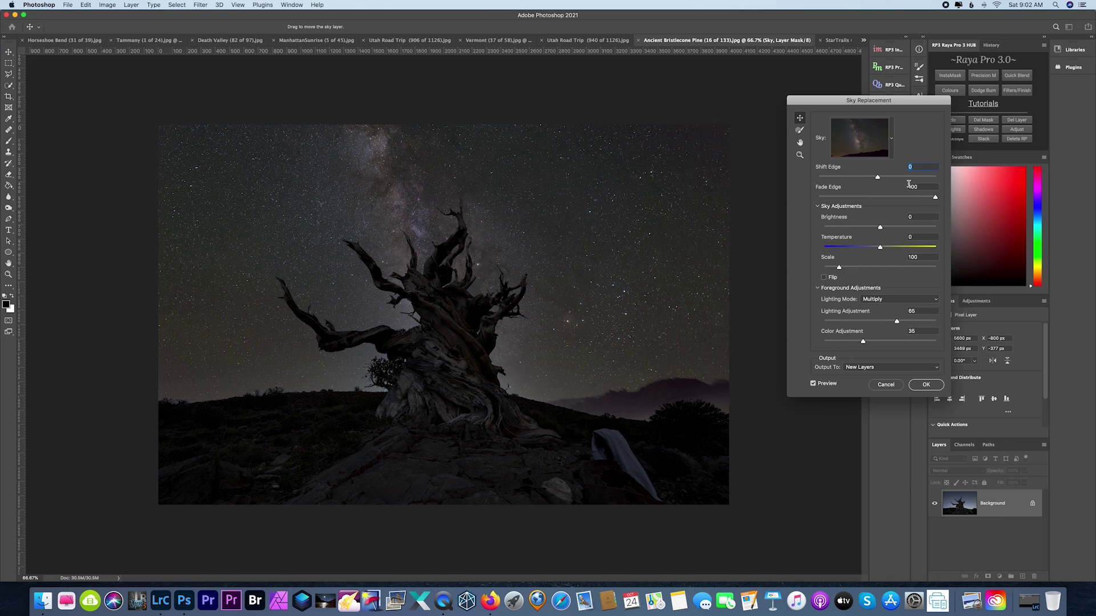
click(892, 143)
scroll(862, 257, down, 3)
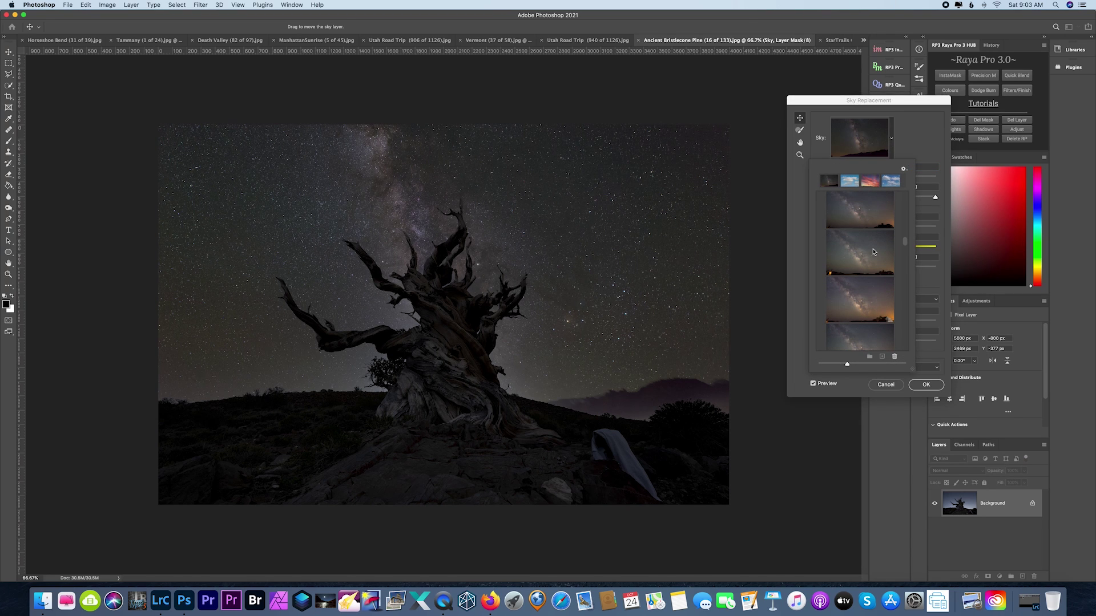
click(873, 251)
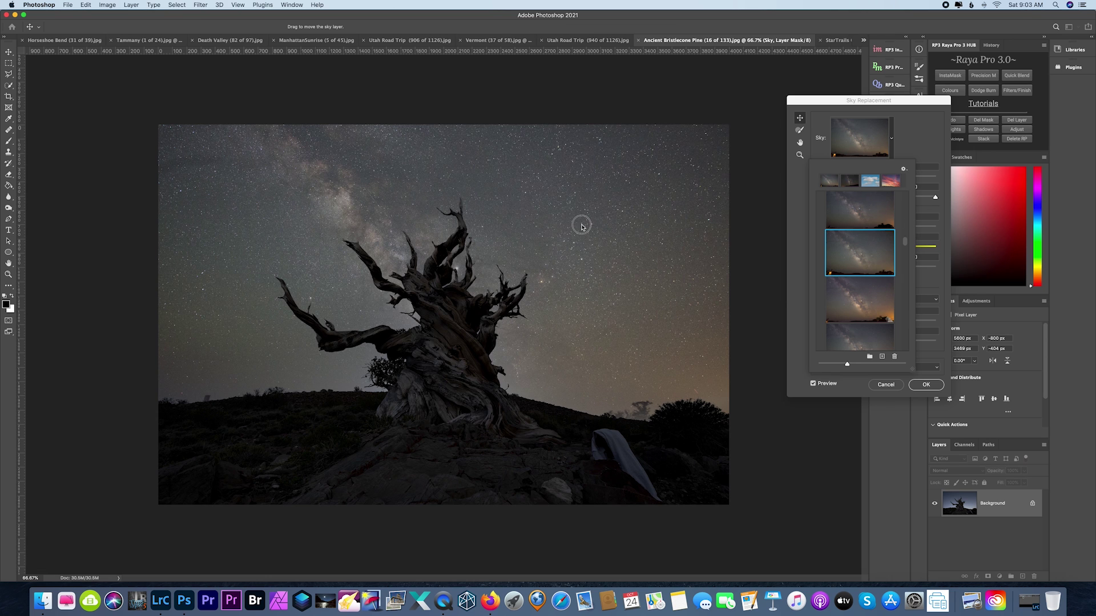
Shift the Milky Way toward the right of the tree, set its Scale to 162 and reposition it to cover the whole sky.
drag(582, 225, 712, 230)
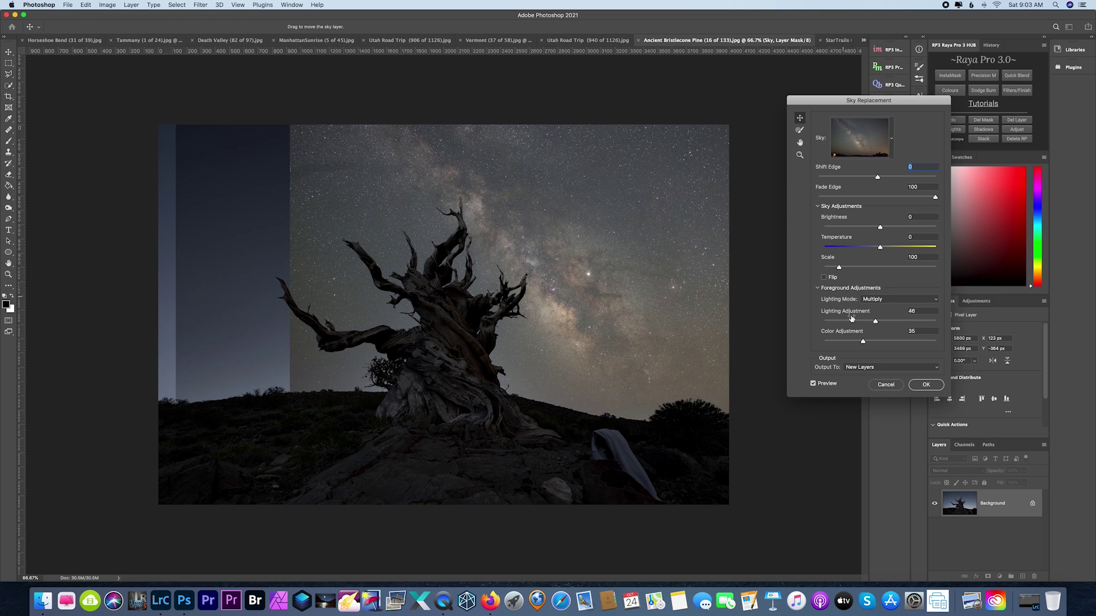
drag(838, 269, 861, 269)
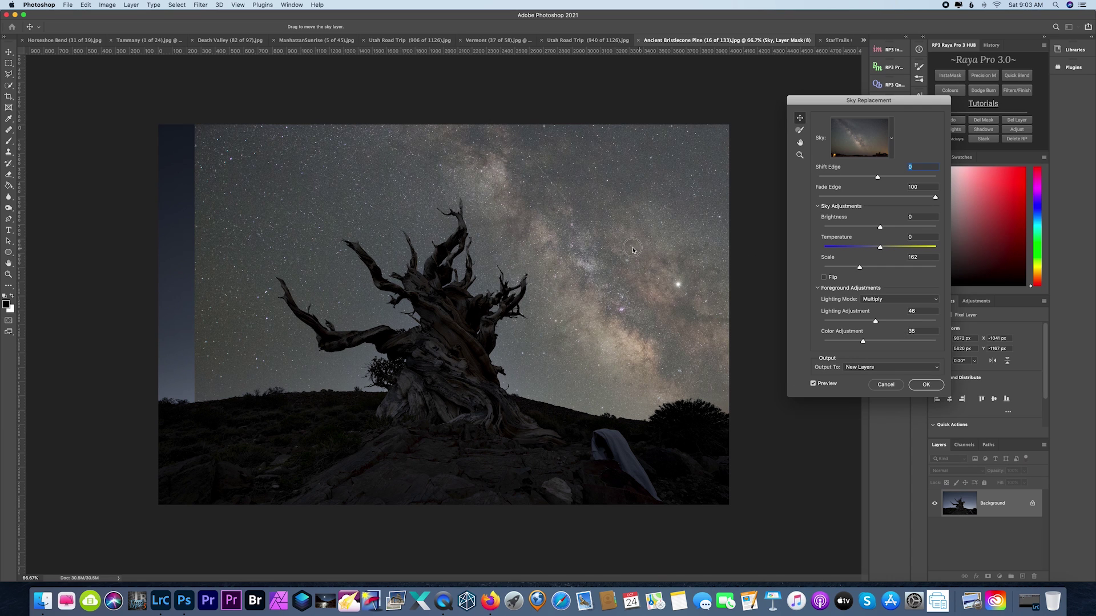
drag(621, 250, 593, 249)
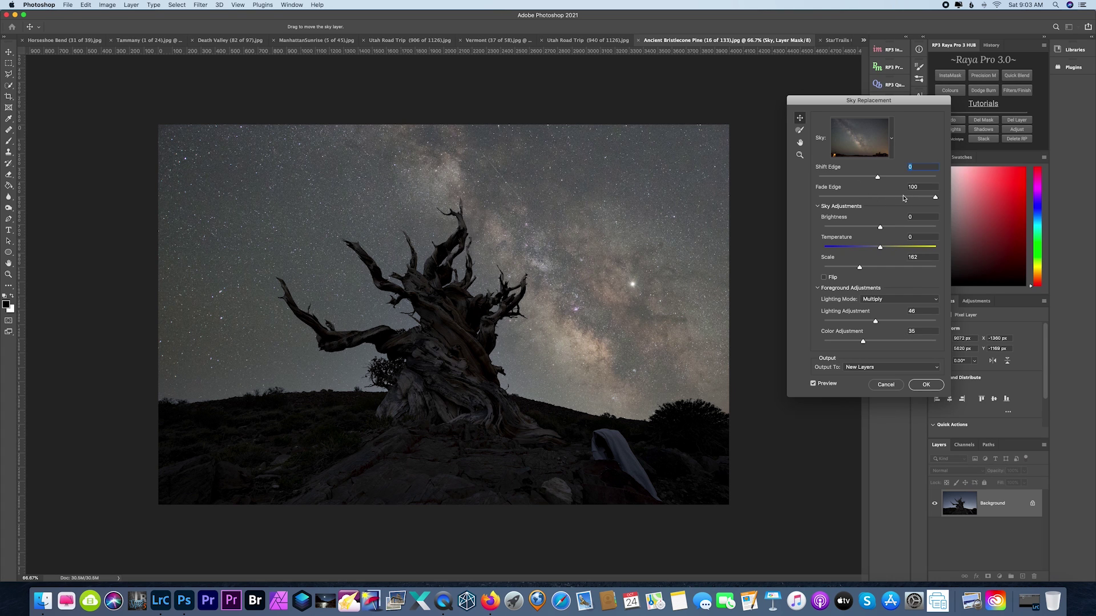
Set the sky's Fade Edge to 30, Shift Edge to -9 and Temperature to -19.
drag(904, 198, 885, 200)
drag(877, 177, 872, 179)
drag(860, 199, 853, 198)
drag(881, 249, 874, 249)
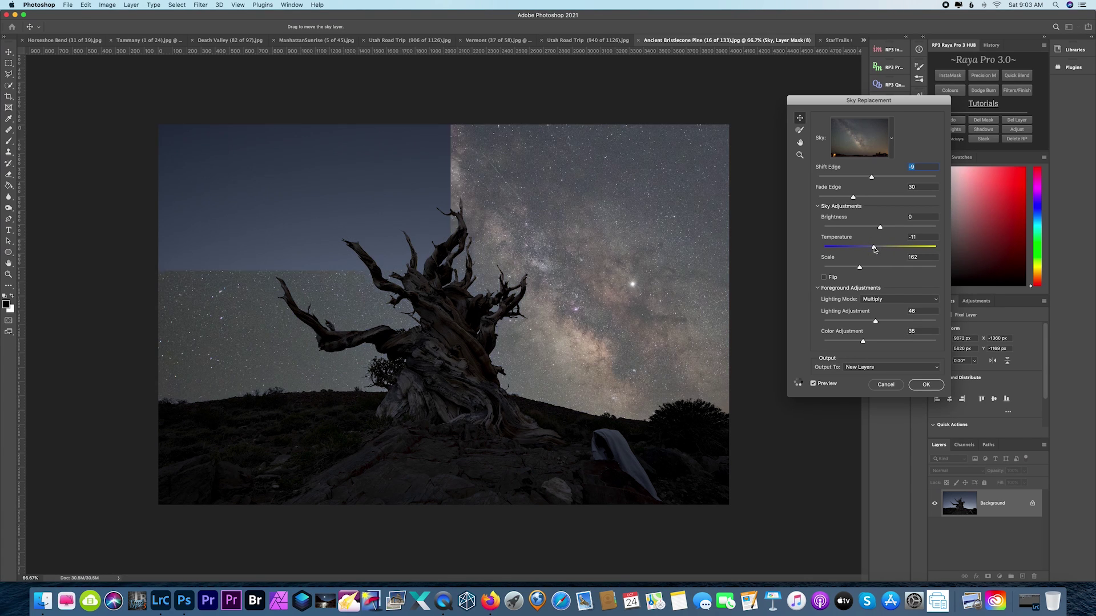
drag(874, 249, 869, 249)
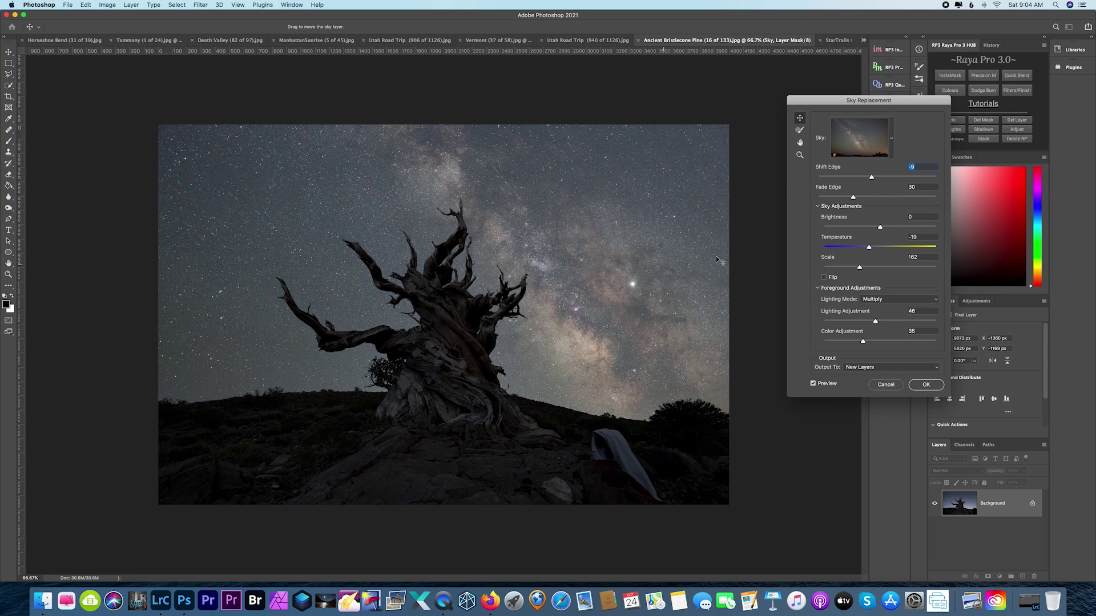
Refine the sky edge around the branches with Fade Edge at 18 and Shift Edge at -15.
drag(849, 196, 838, 197)
key(super+equal)
key(super+equal)
key(super+equal)
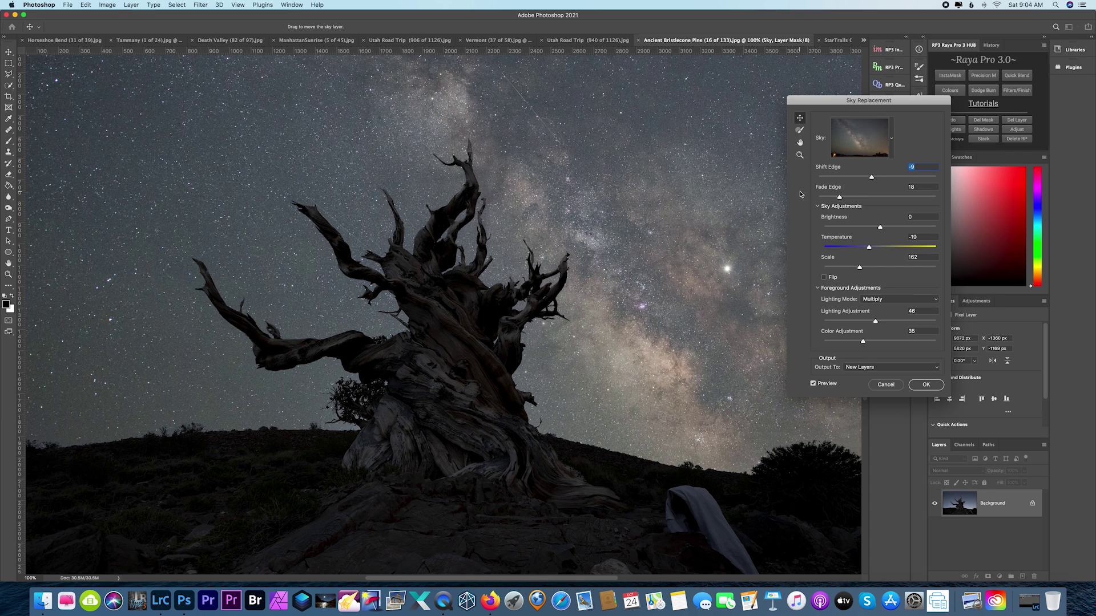
scroll(580, 261, up, 10)
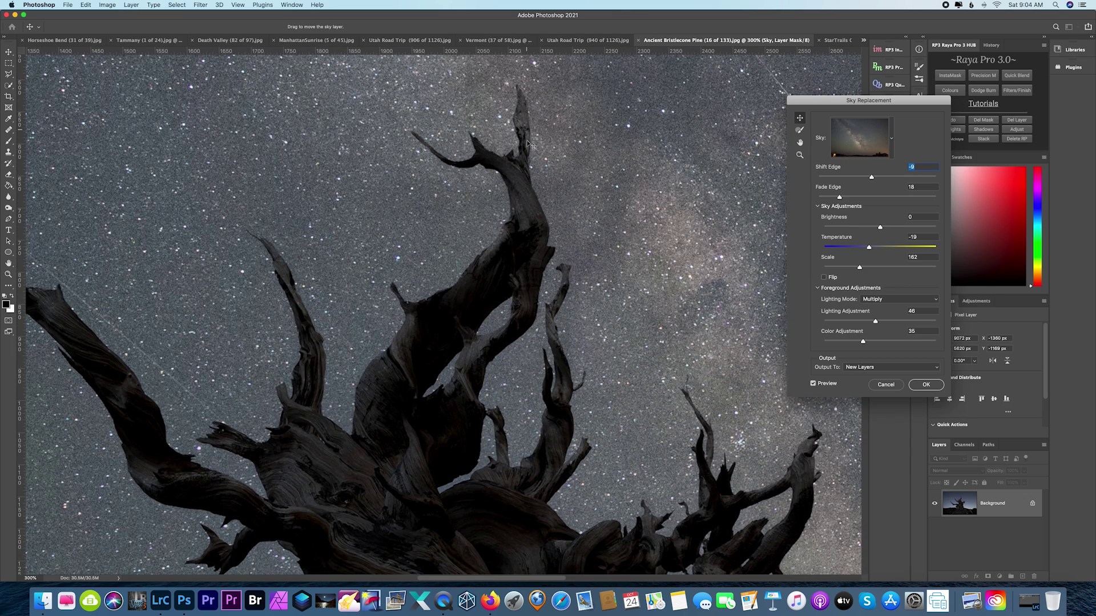
scroll(520, 143, up, 5)
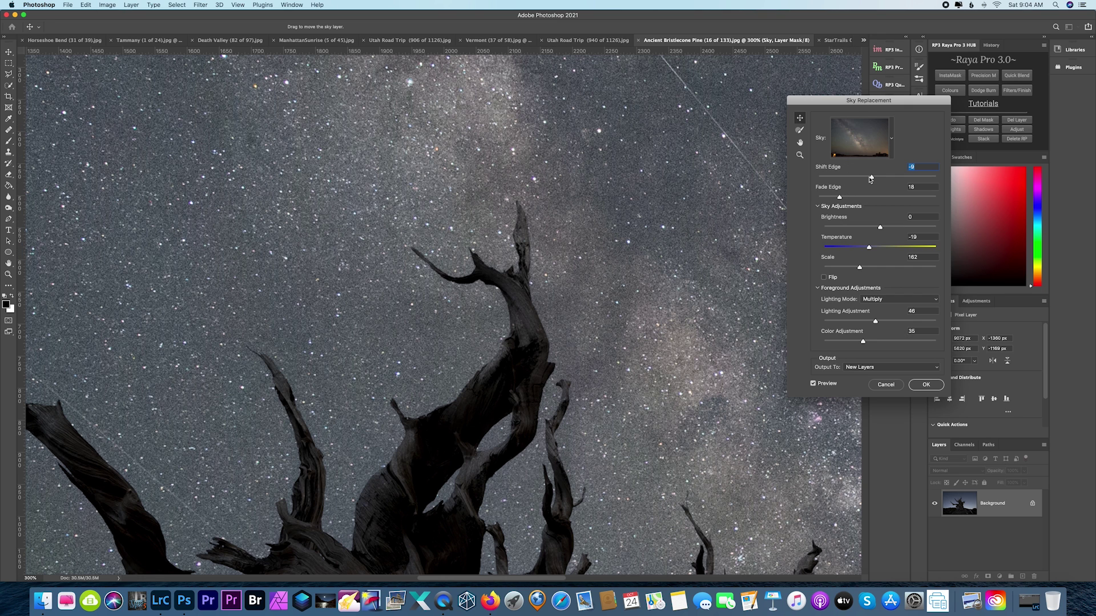
drag(871, 177, 869, 178)
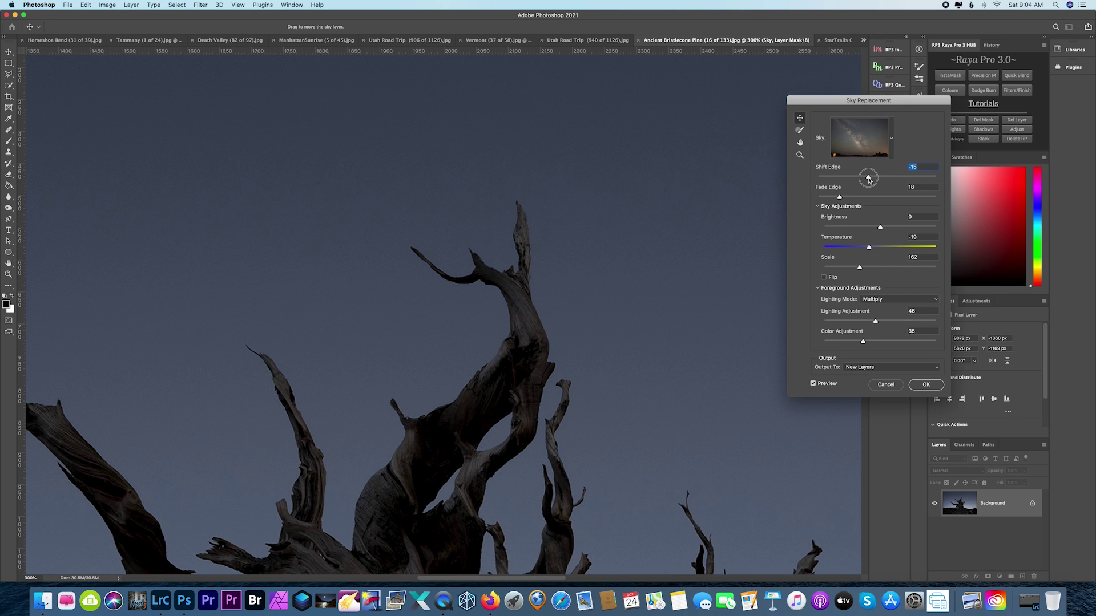
scroll(605, 223, down, 10)
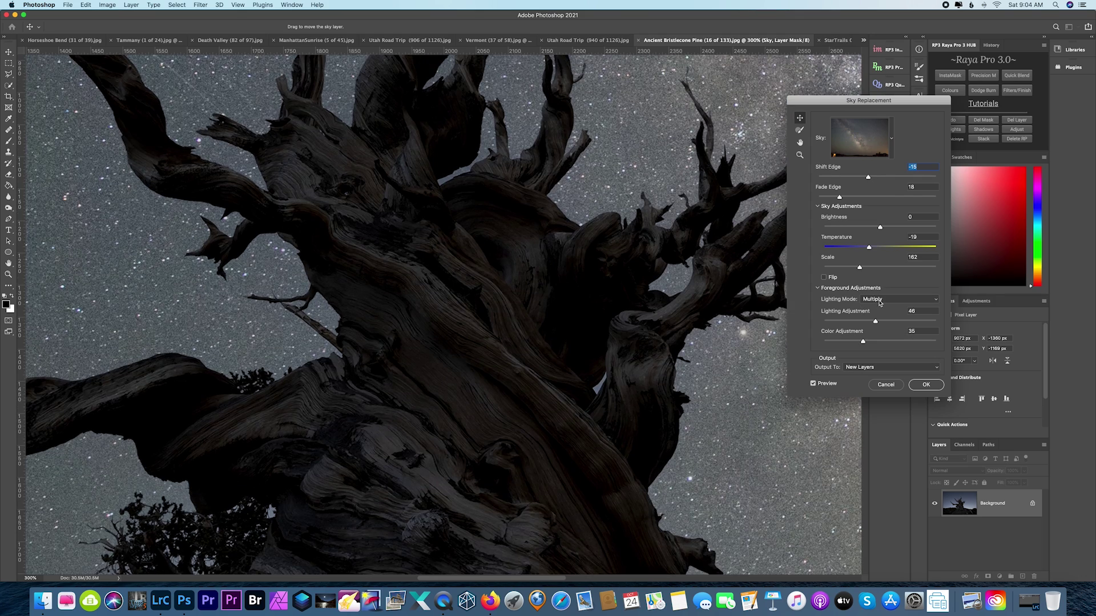
scroll(559, 301, up, 10)
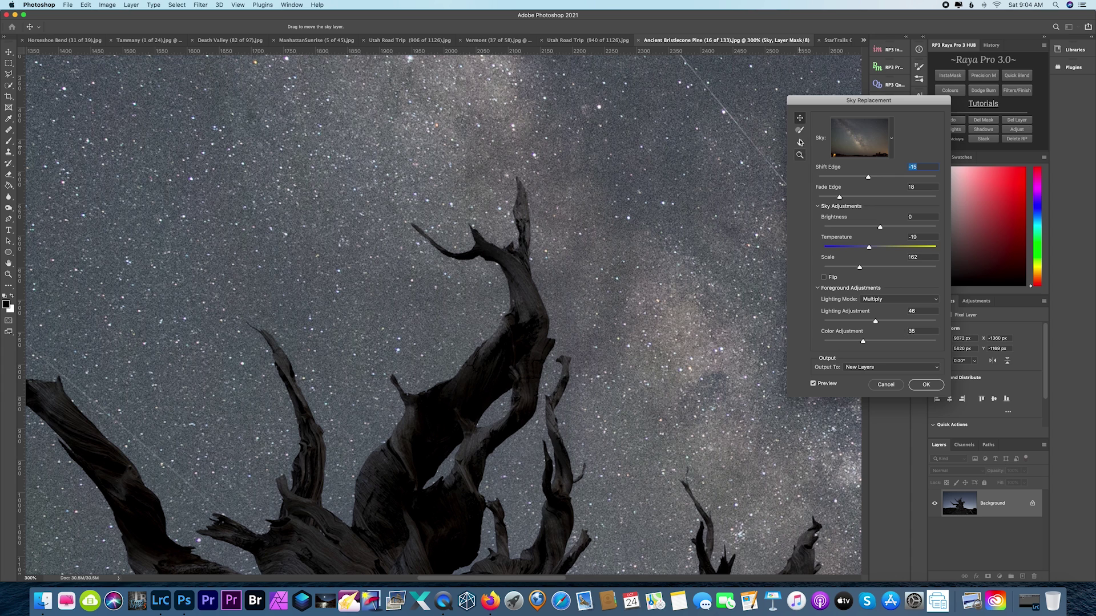
Reduce the Sky Brush to 9 px and touch up the tip of the tallest branch.
click(799, 130)
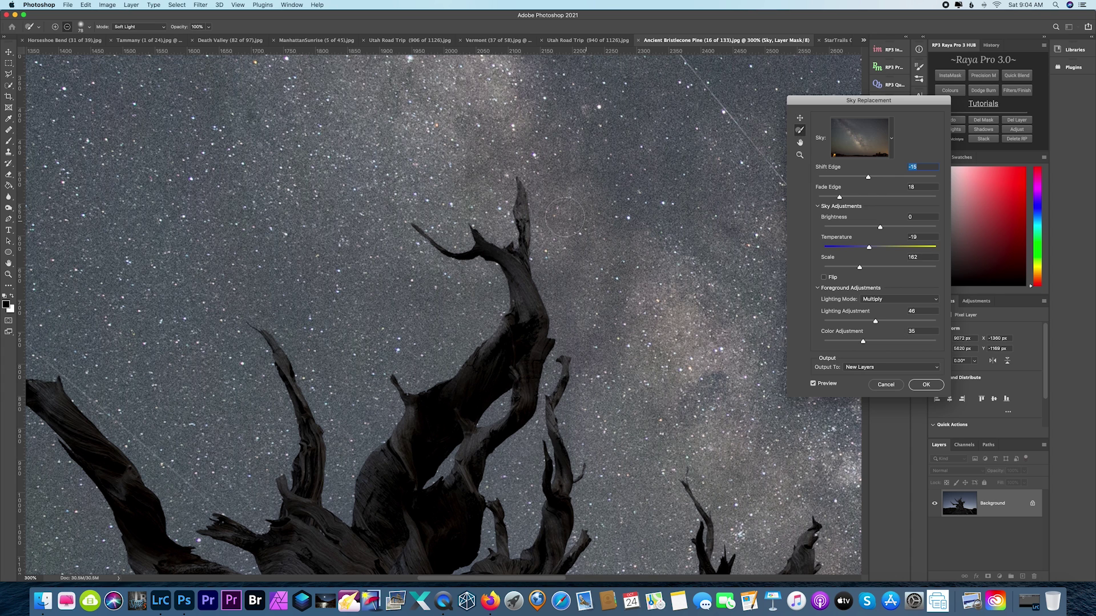
click(89, 27)
drag(73, 53, 50, 55)
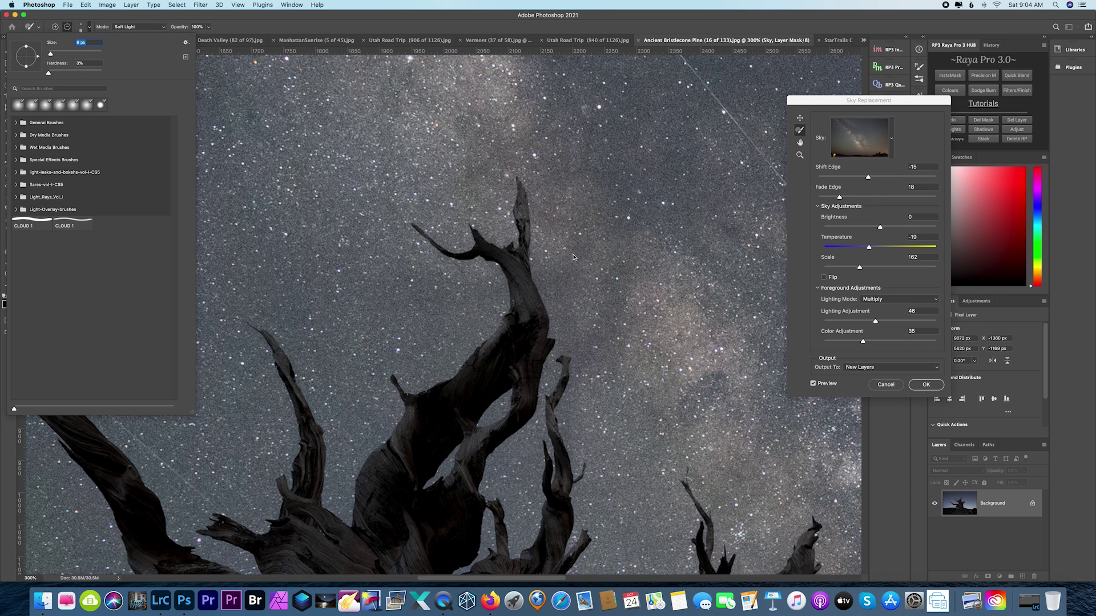
click(522, 209)
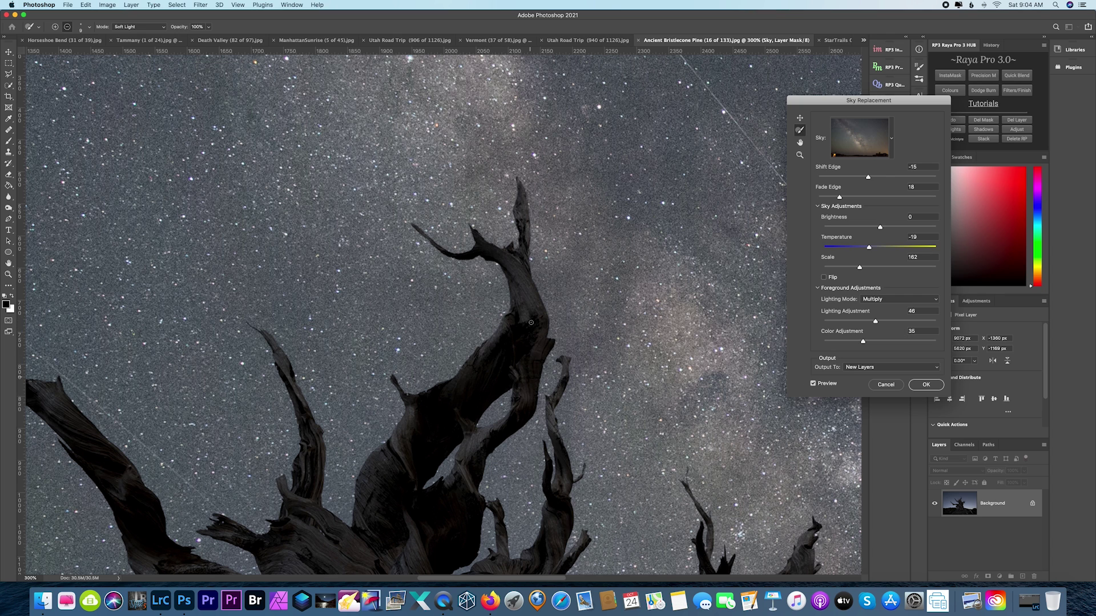
View the whole photo and set the foreground Lighting Mode to Screen.
key(super+0)
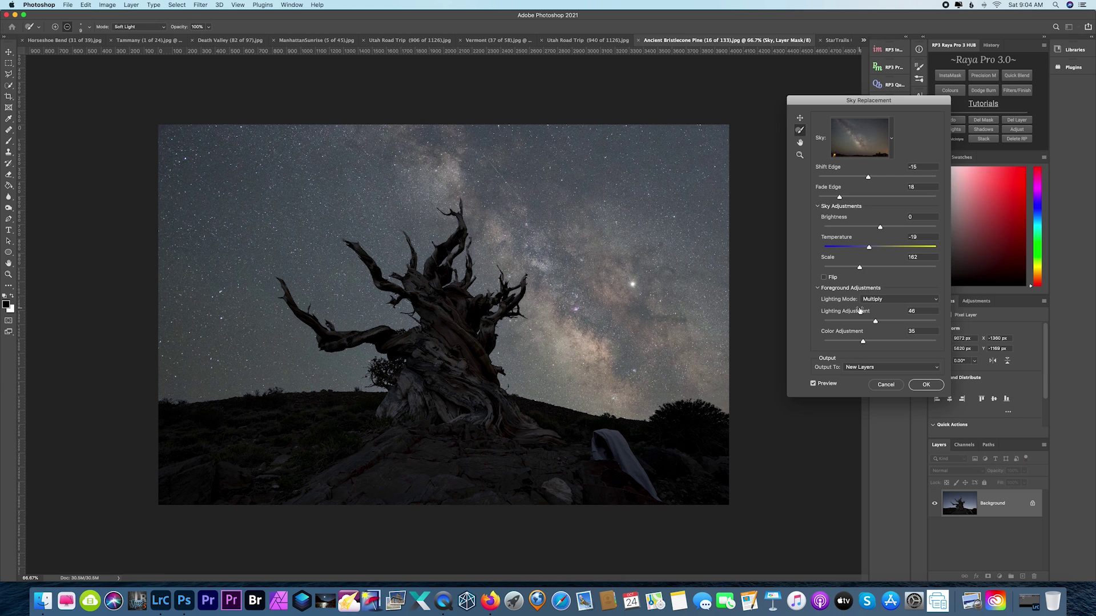
click(882, 300)
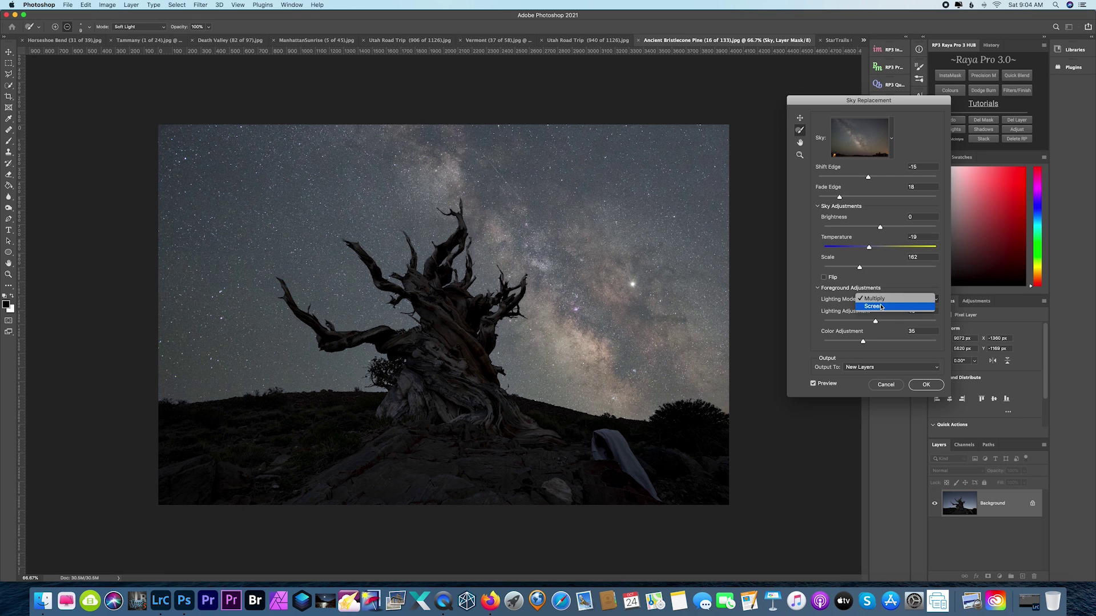
click(881, 306)
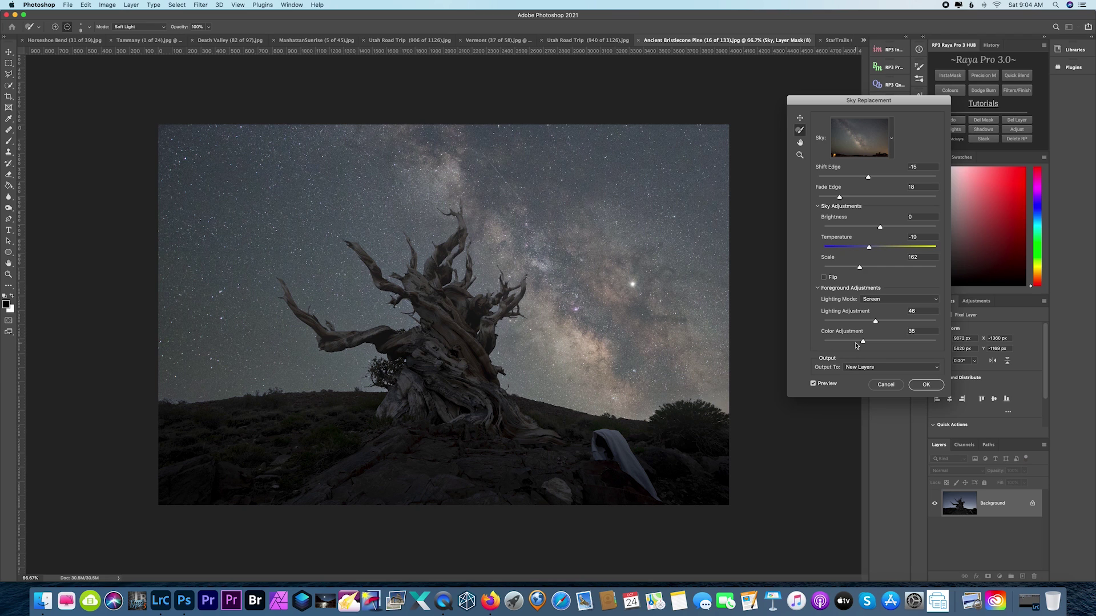
Set the foreground Lighting Mode to Multiply and replace the Milky Way with the dark storm-cloud sky with sunlit clouds.
click(893, 299)
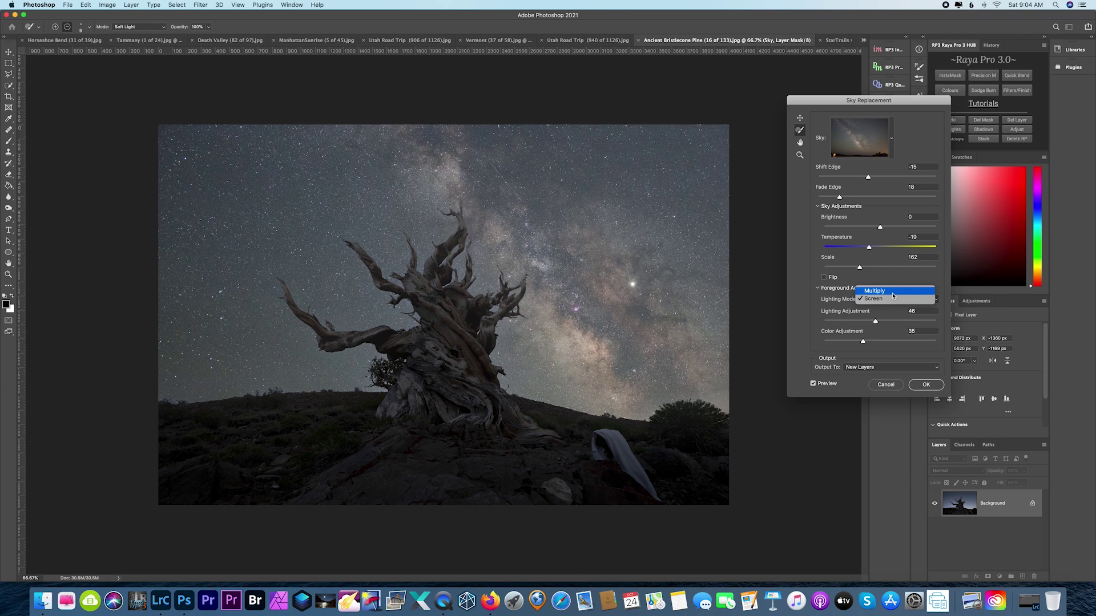
click(885, 291)
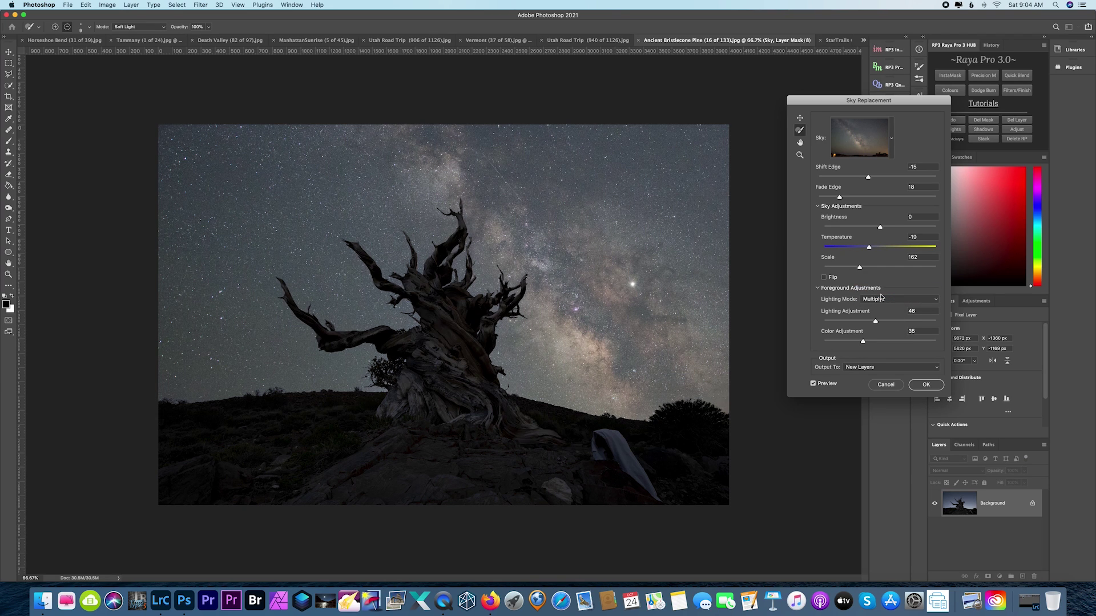
click(892, 137)
click(891, 137)
scroll(864, 226, down, 10)
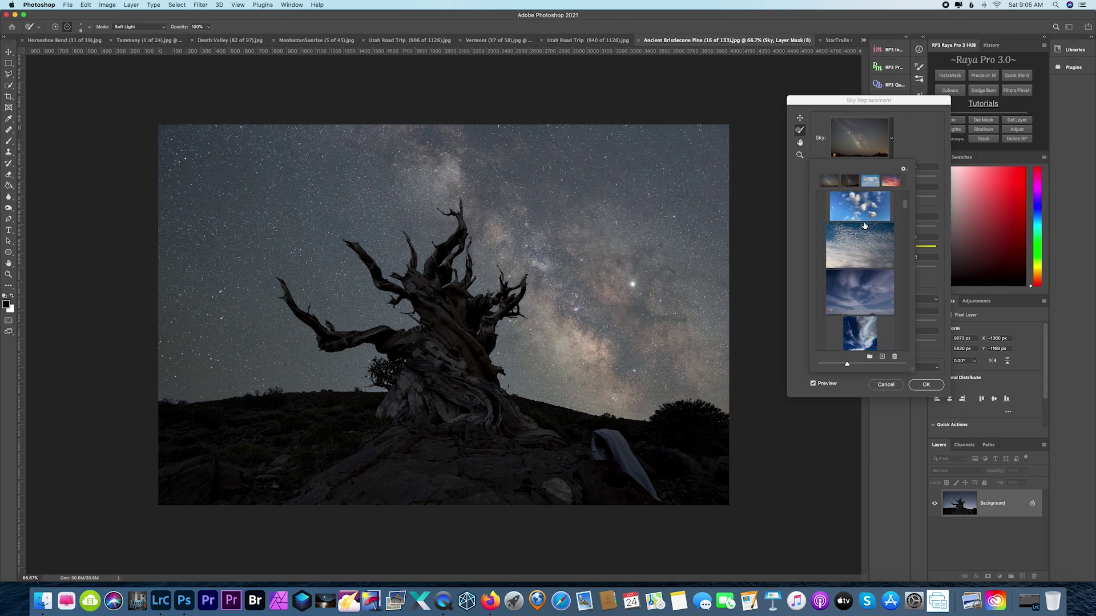
scroll(864, 226, down, 2)
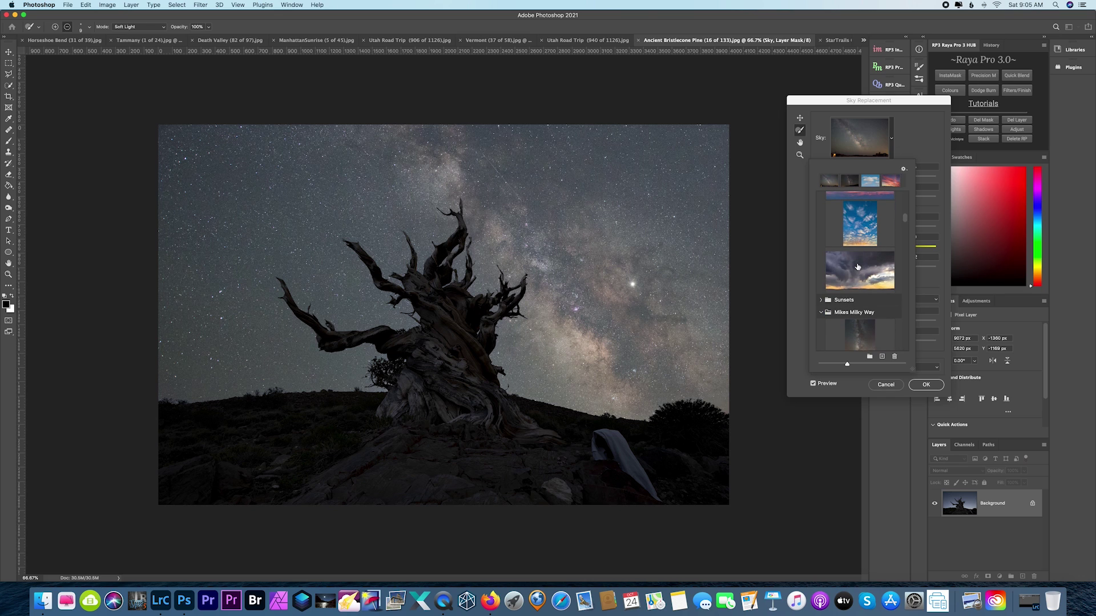
click(856, 267)
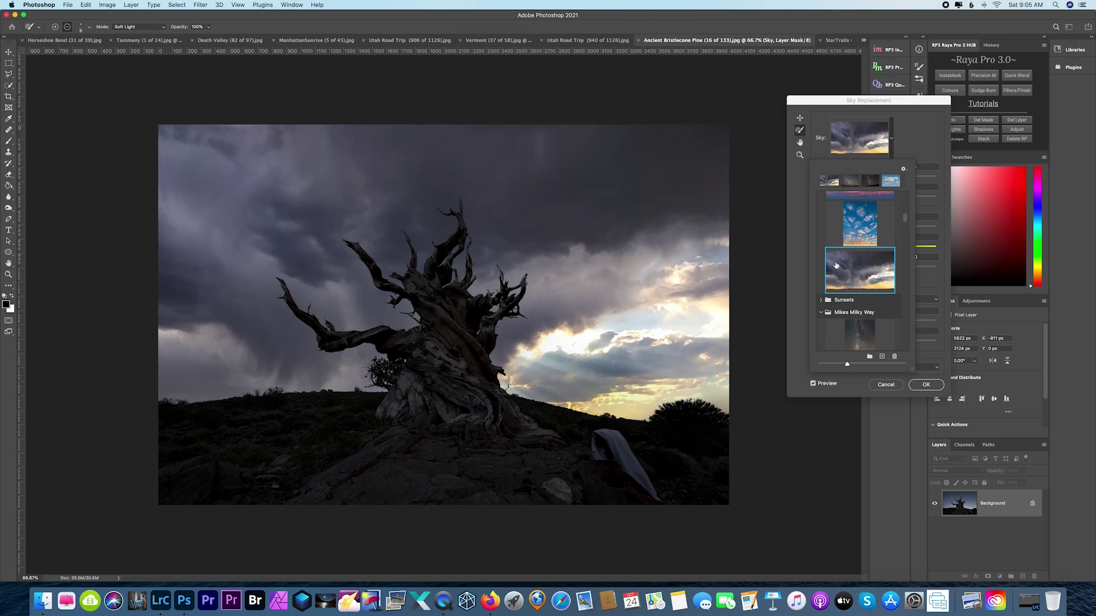
click(555, 208)
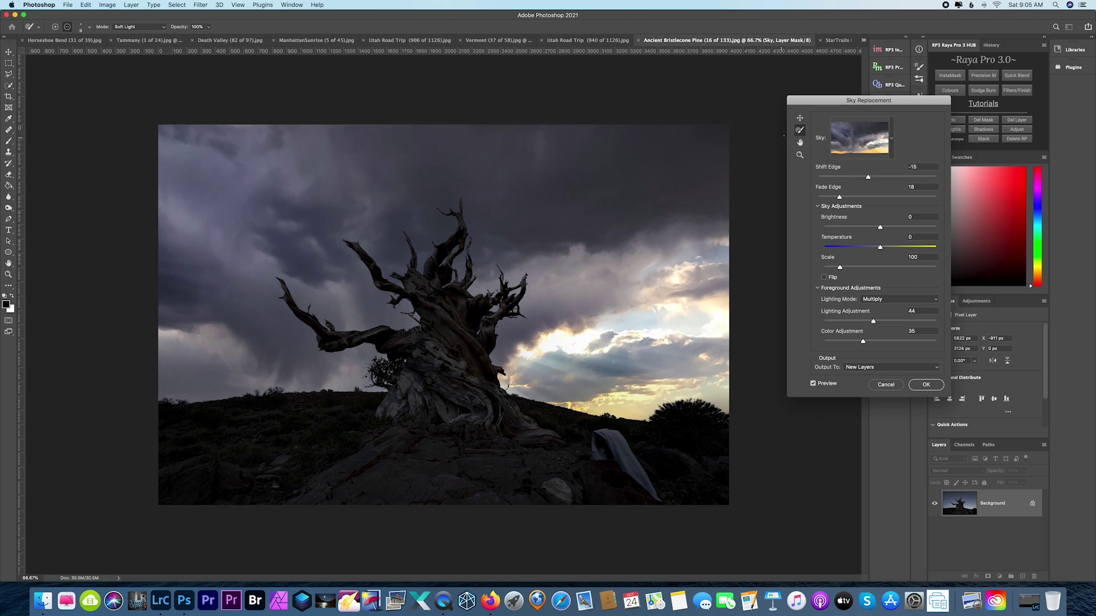
Use the Sky Move tool to move the storm-cloud sky up about 131 px behind the tree.
click(799, 118)
mouse_move(570, 222)
mouse_down()
mouse_move(577, 183)
mouse_move(582, 225)
mouse_up()
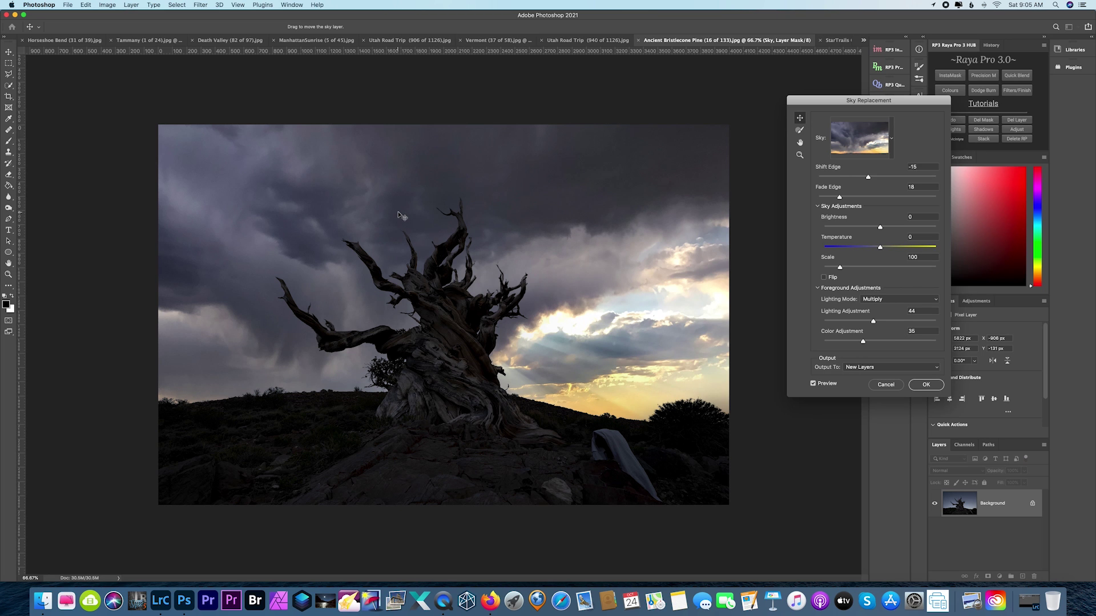
key(super+equal)
key(super+equal)
key(super+minus)
key(super+minus)
Swap the storm sky for the dusky blue sky with wispy white clouds.
click(892, 139)
scroll(863, 233, down, 2)
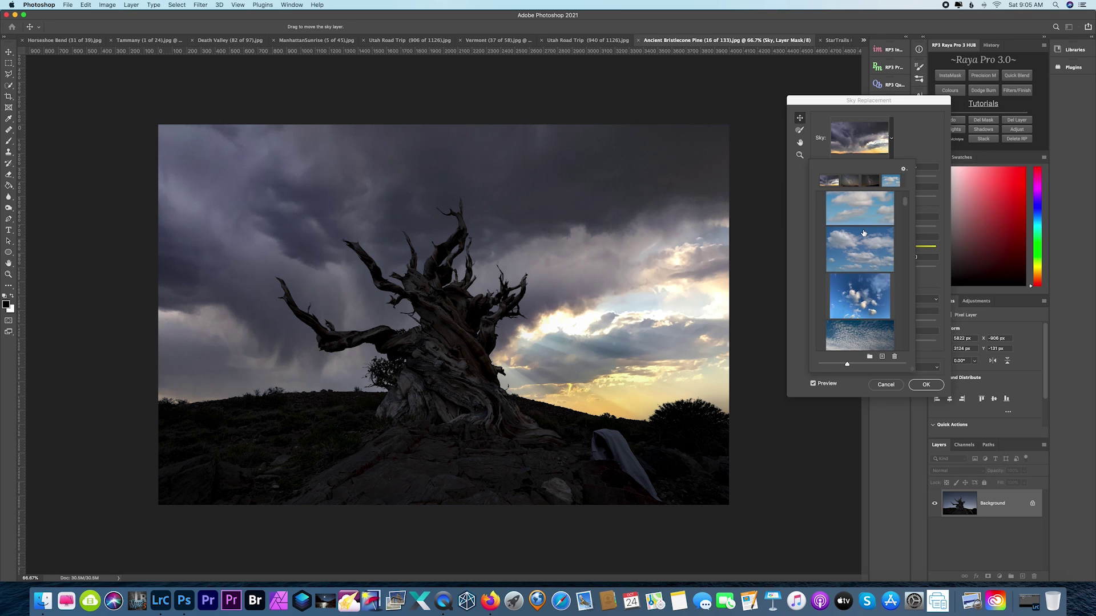
scroll(864, 233, down, 3)
scroll(863, 233, up, 1)
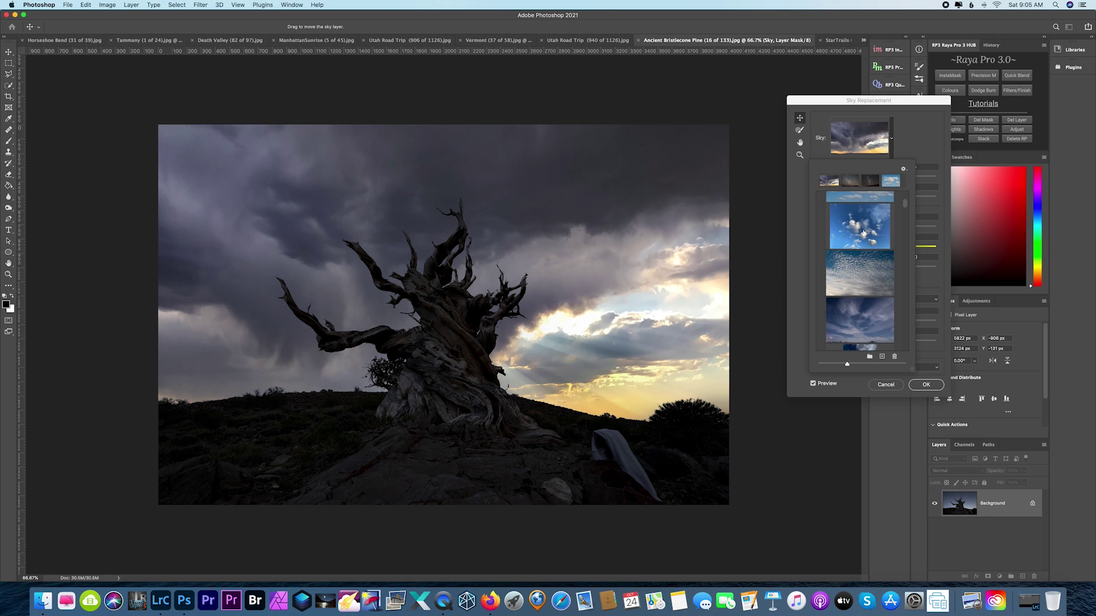
click(865, 305)
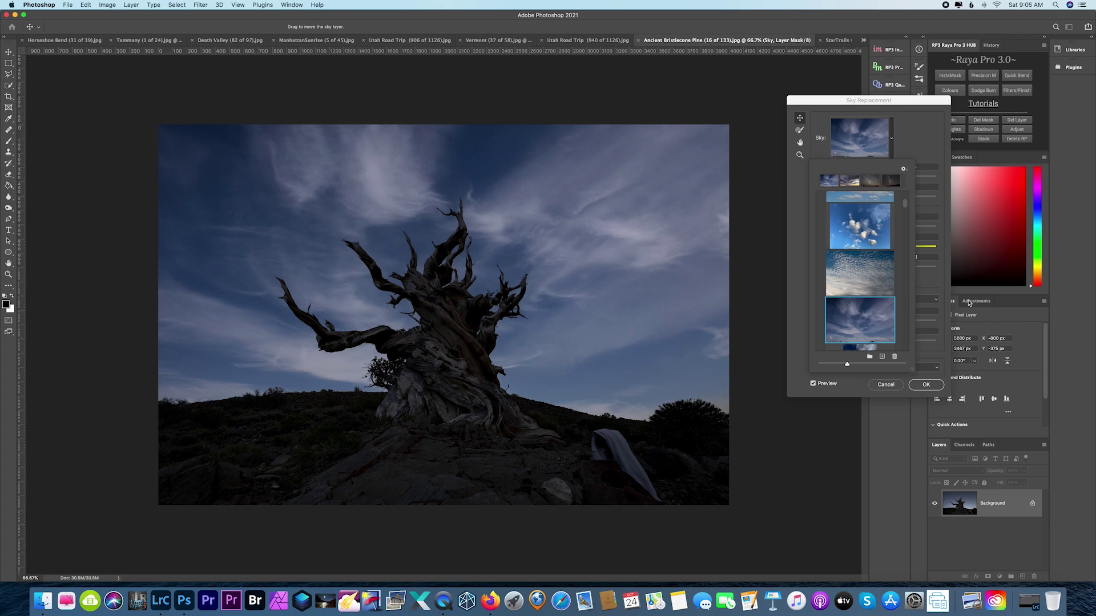
click(923, 165)
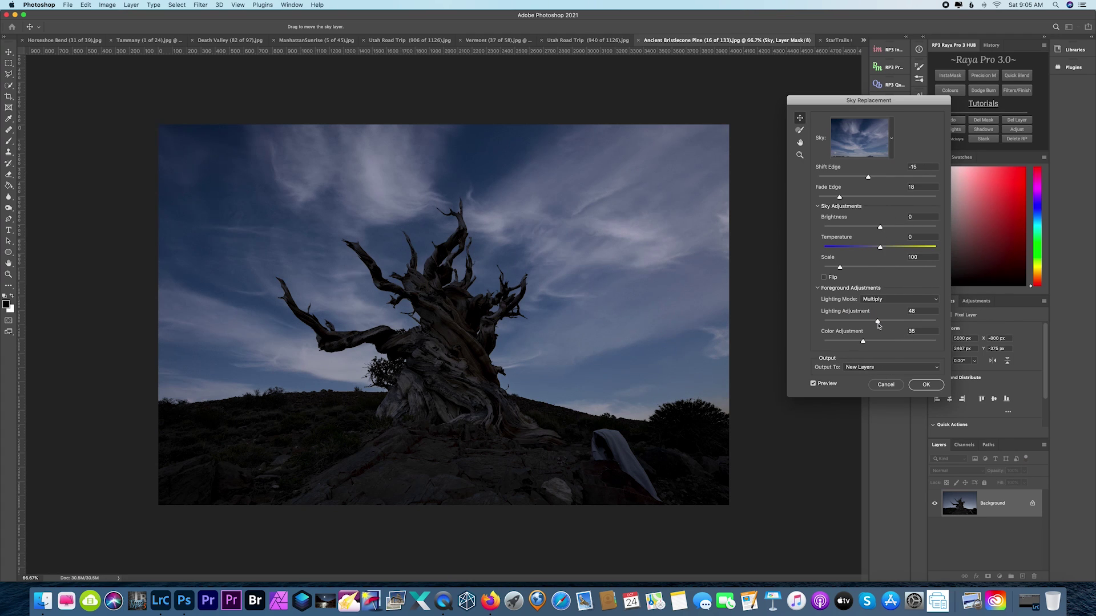
Set the foreground Lighting Adjustment to 0 and leave Sky Replacement without applying it to the bristlecone photo.
drag(878, 324, 820, 320)
mouse_move(823, 320)
mouse_down()
mouse_move(924, 323)
mouse_move(818, 323)
mouse_up()
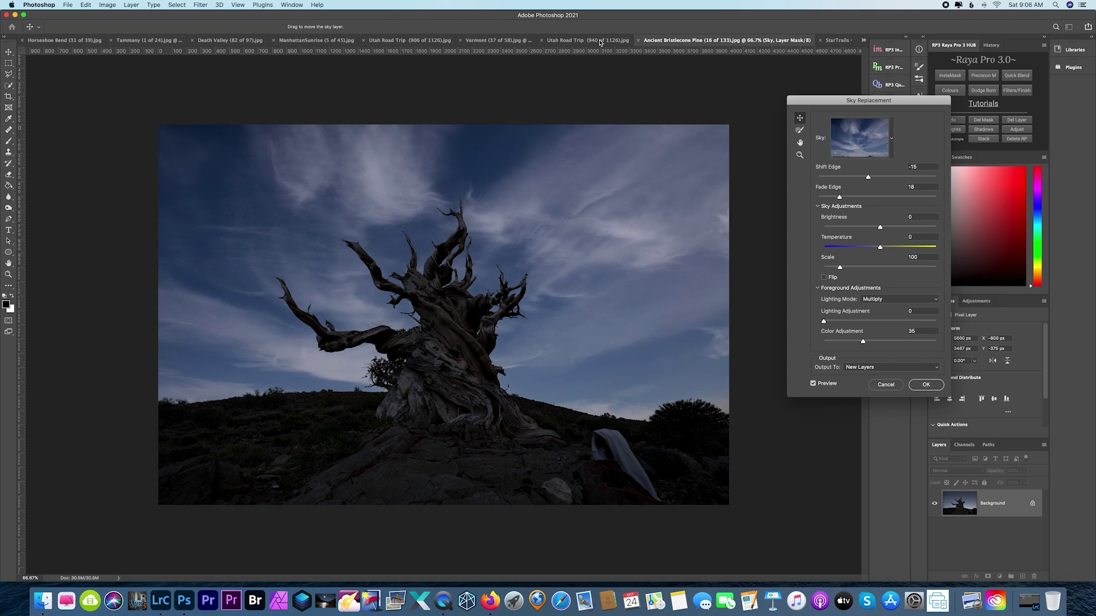
click(886, 385)
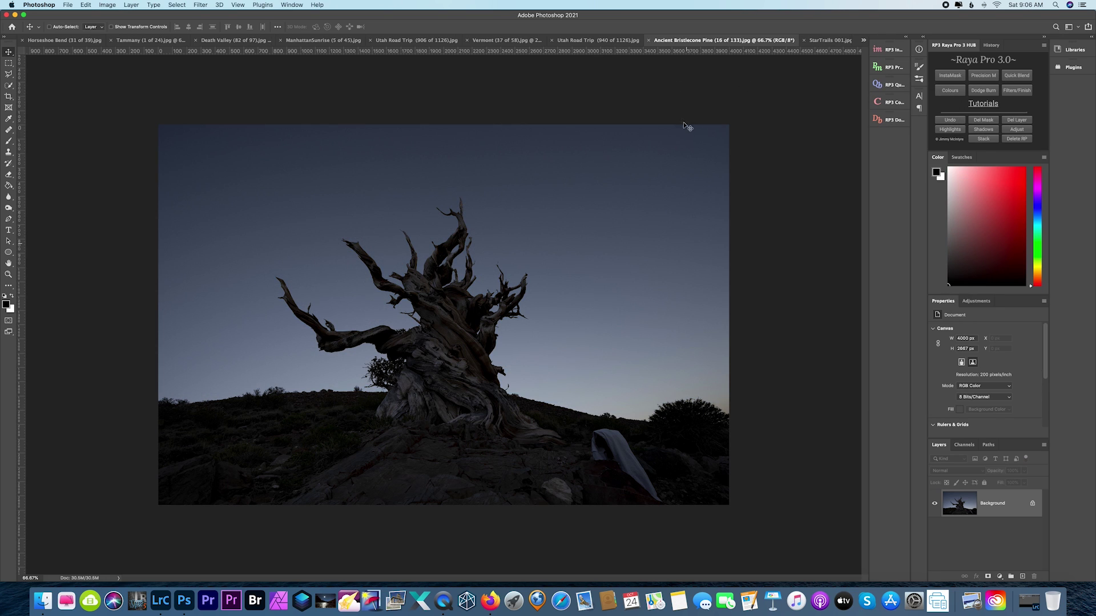
Switch to the balanced-rock photo Utah Road Trip (940 of 1126).jpg and start Sky Replacement on it.
click(598, 41)
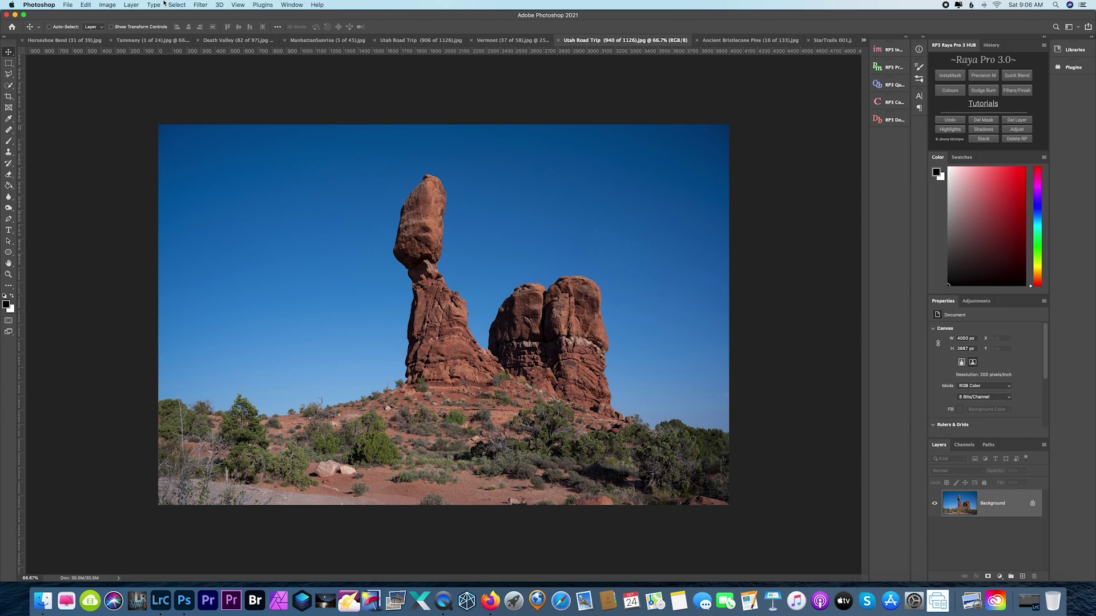
click(106, 5)
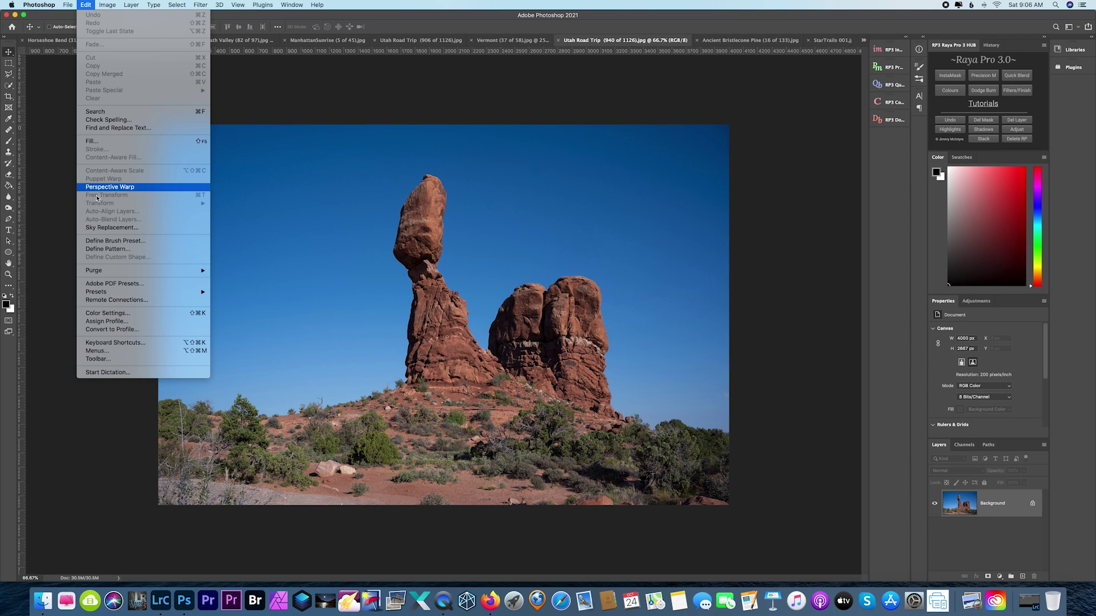
click(116, 230)
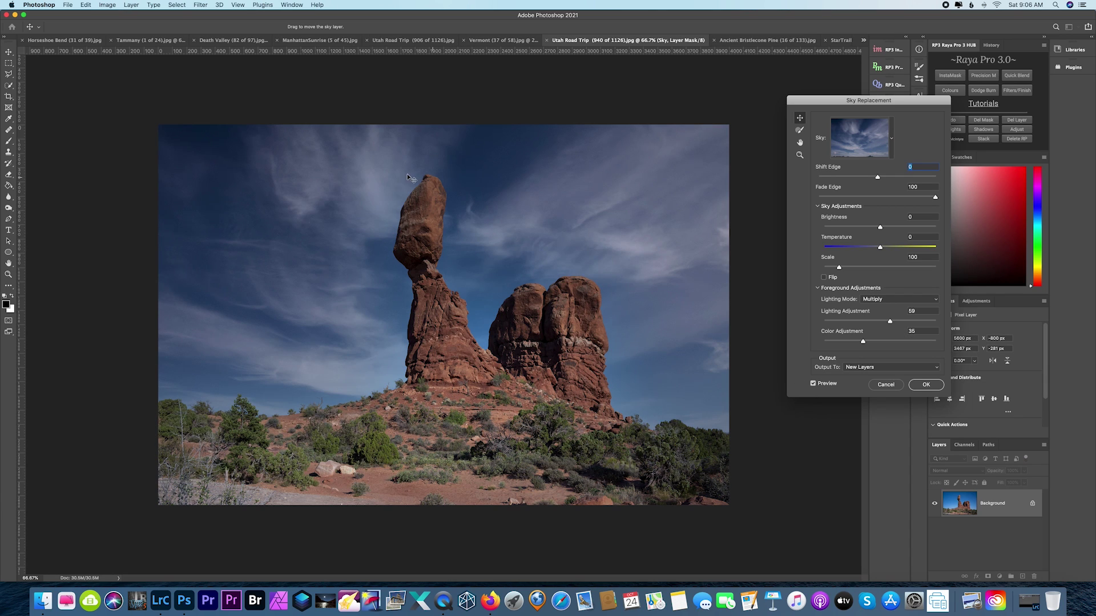
Try the puffy-cloud sky from Blue Skies and the fiery red sunset sky behind the rocks.
click(884, 144)
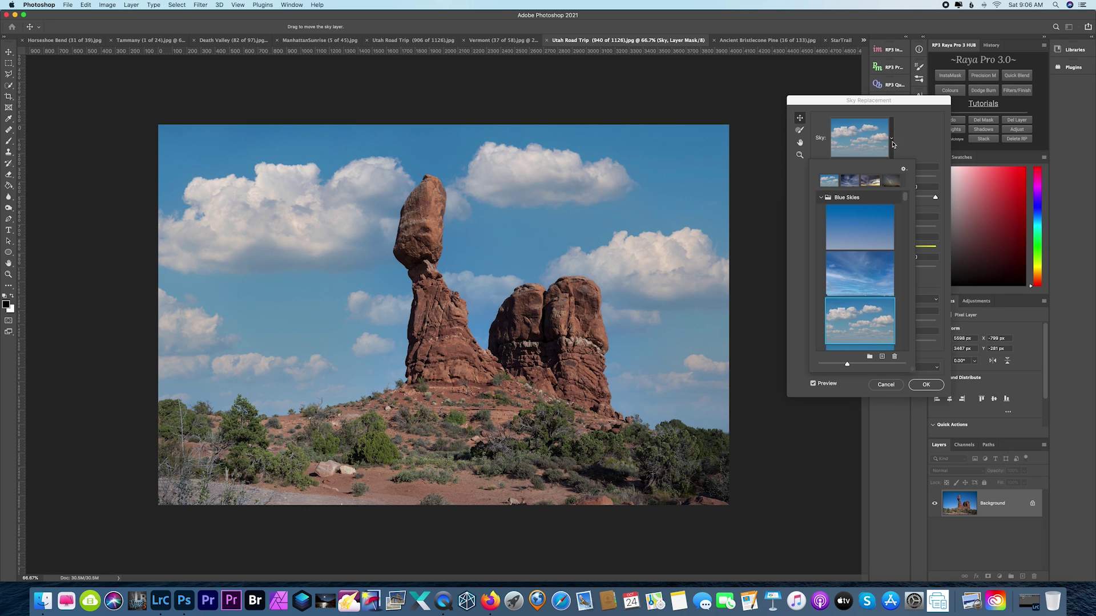
mouse_move(905, 196)
mouse_down()
mouse_move(906, 226)
mouse_move(905, 211)
mouse_up()
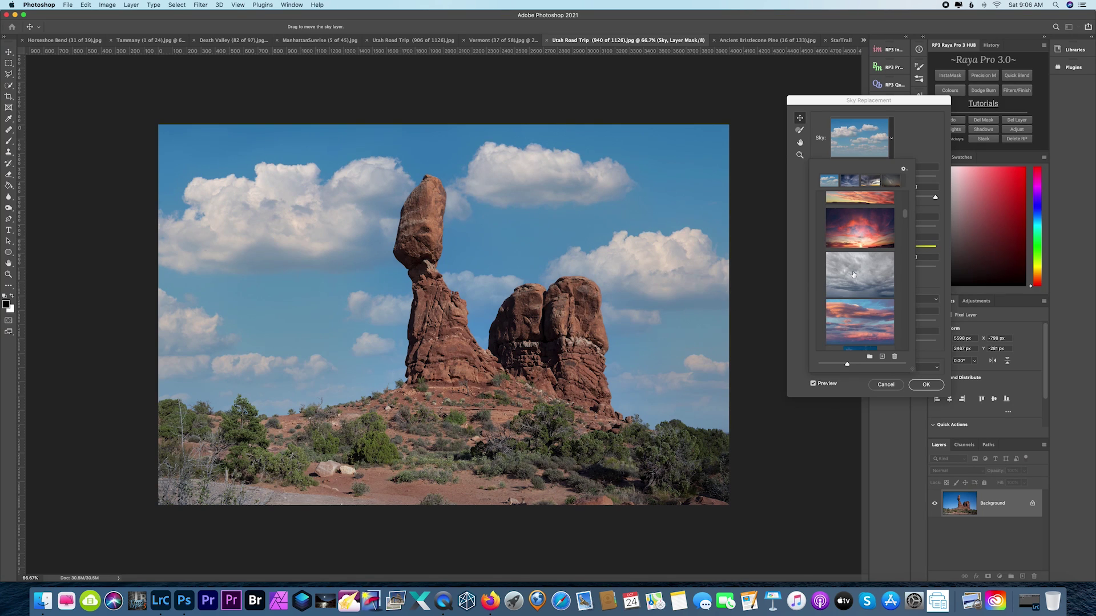
click(872, 232)
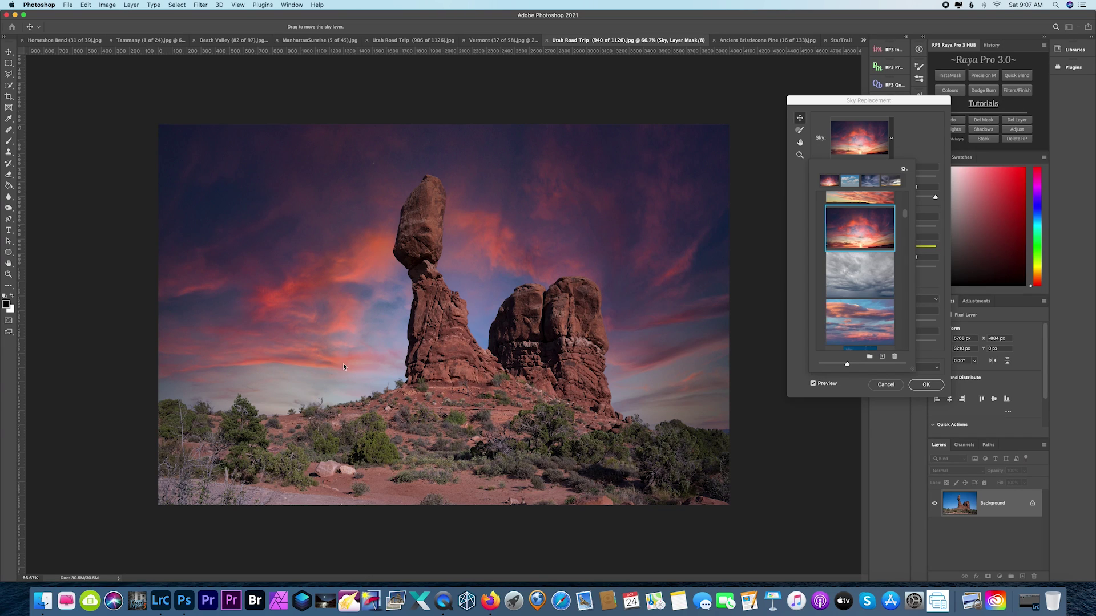
Change the rock photo's sky to the dark storm clouds and shift it slightly up and to the left.
scroll(889, 293, down, 3)
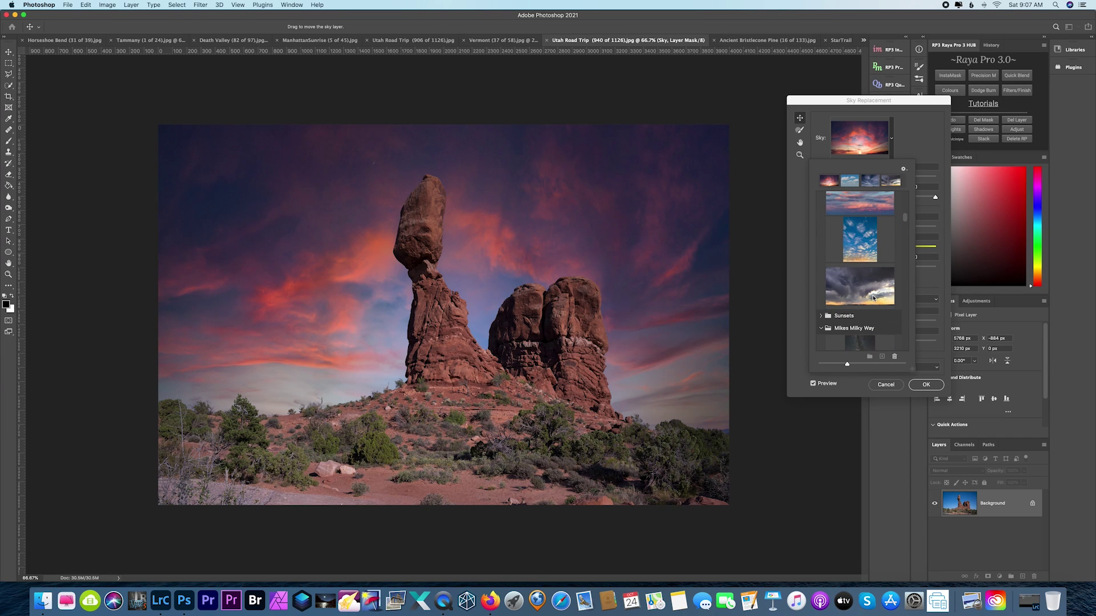
click(873, 298)
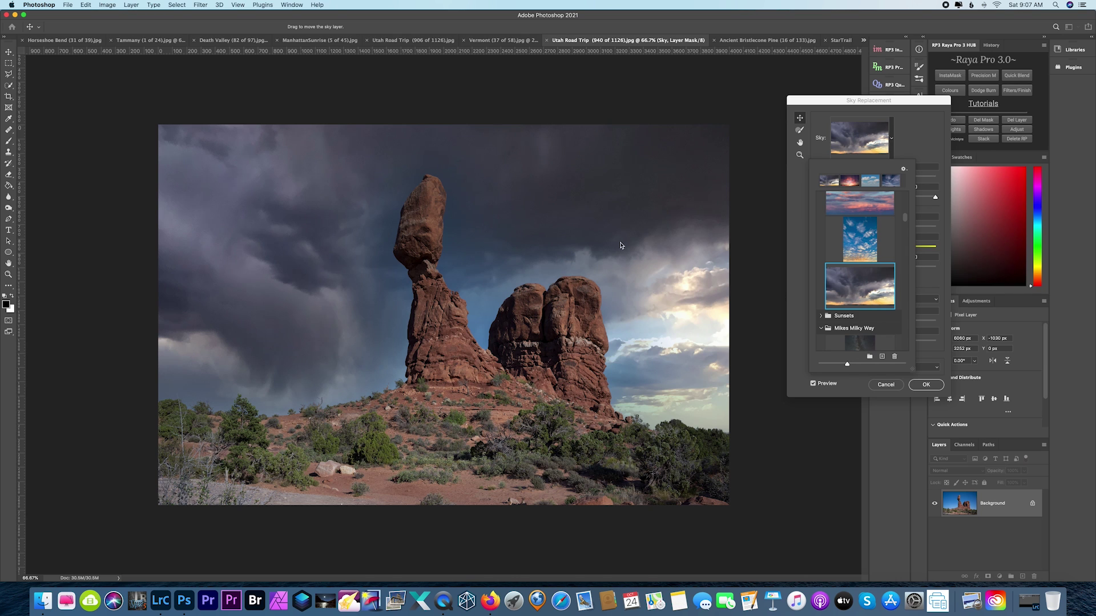
click(639, 240)
drag(655, 237, 628, 231)
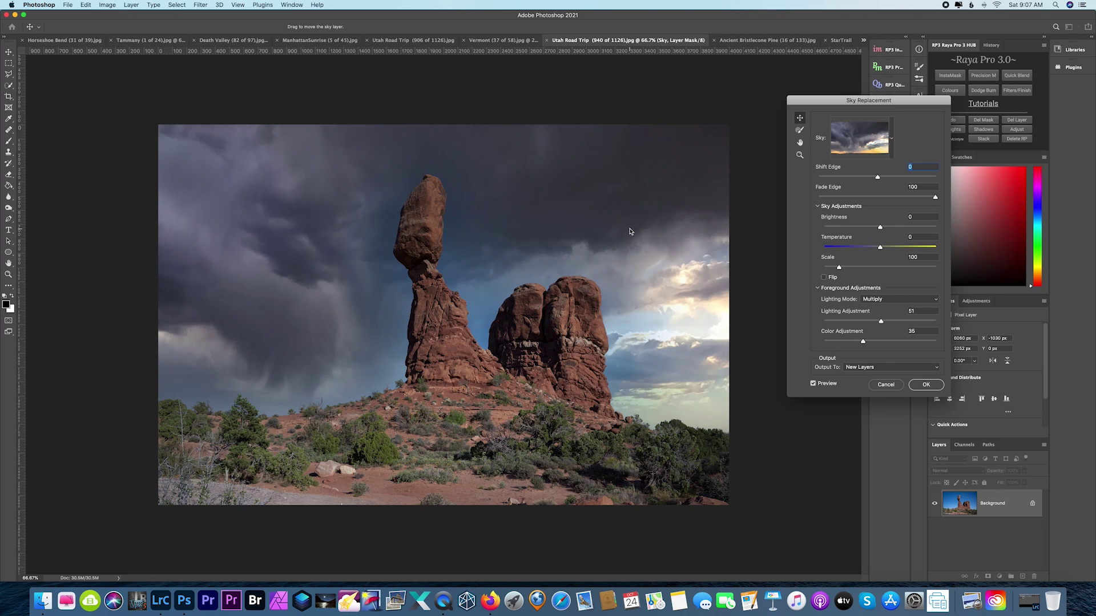
Apply a sky from Mikes Milky Way to the rock photo, with Fade Edge at 0 and Shift Edge at 33.
click(892, 140)
scroll(873, 254, down, 15)
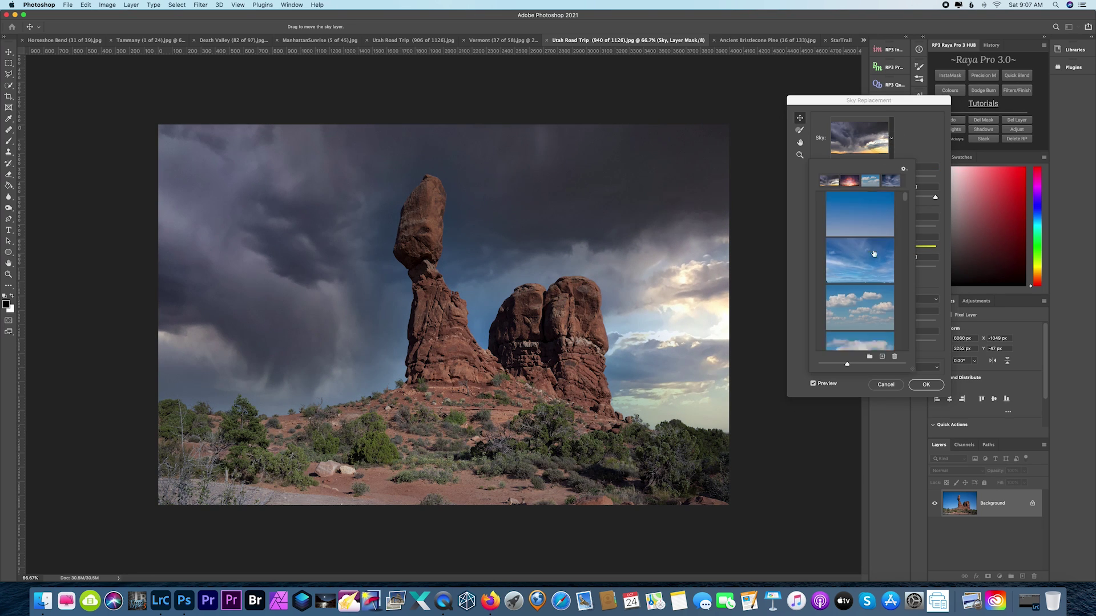
scroll(873, 254, down, 2)
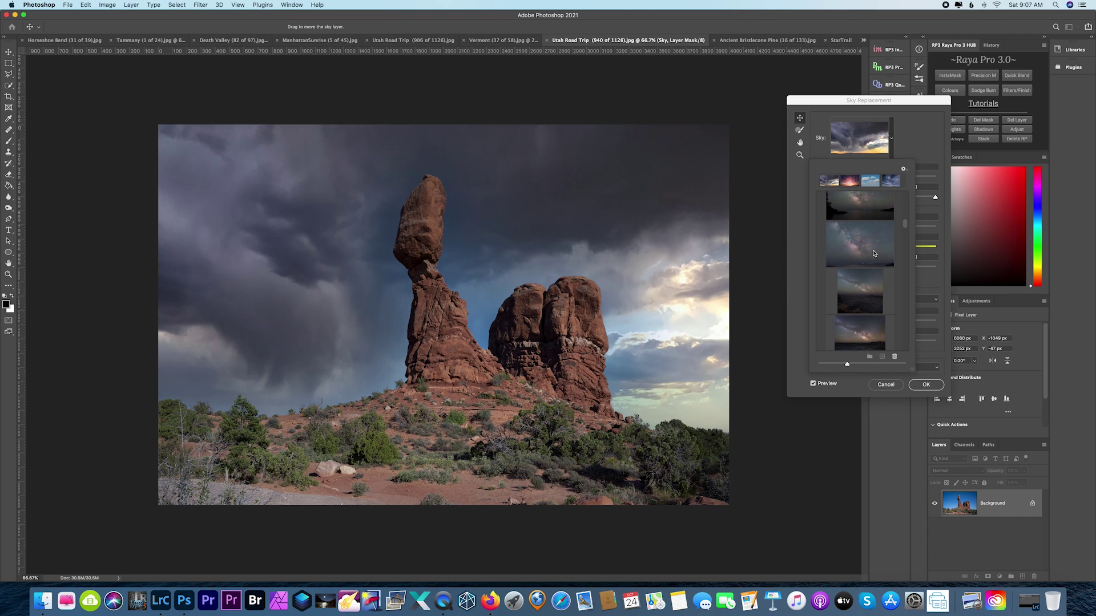
click(873, 254)
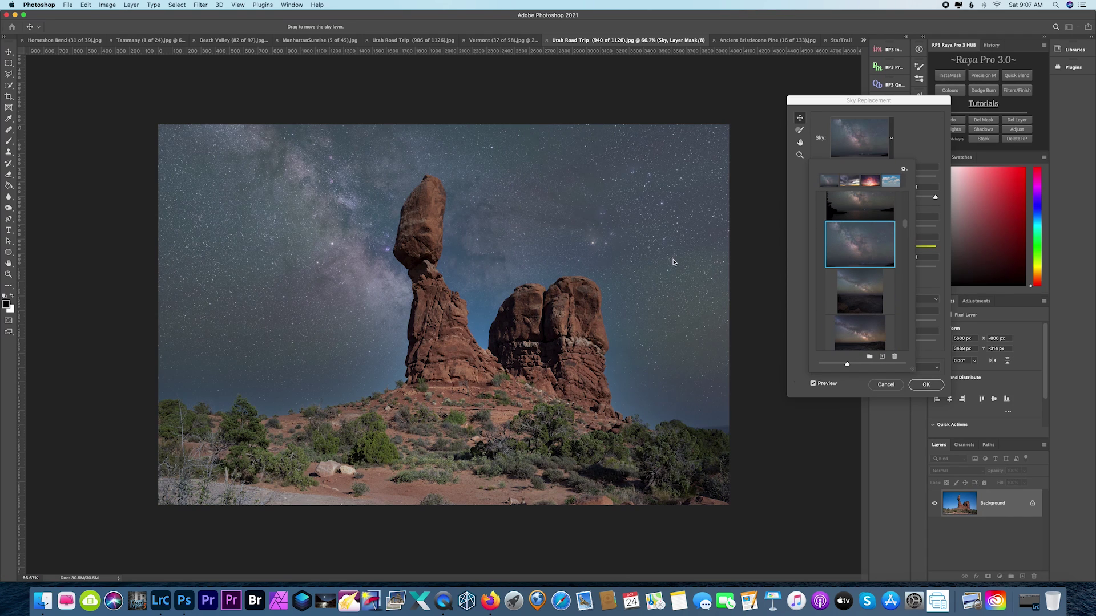
click(916, 151)
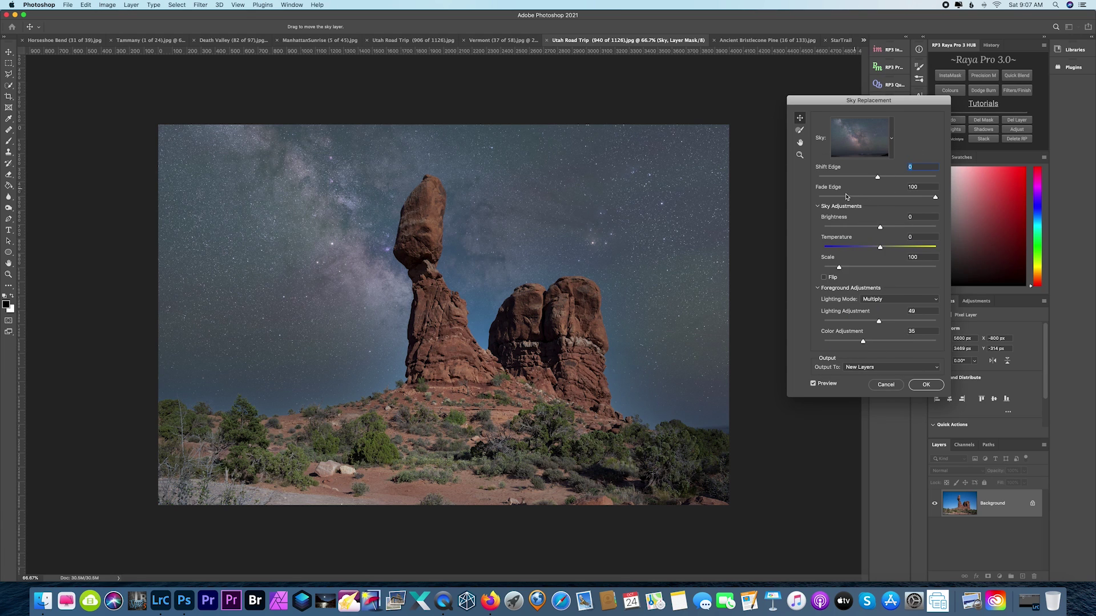
drag(843, 199, 809, 199)
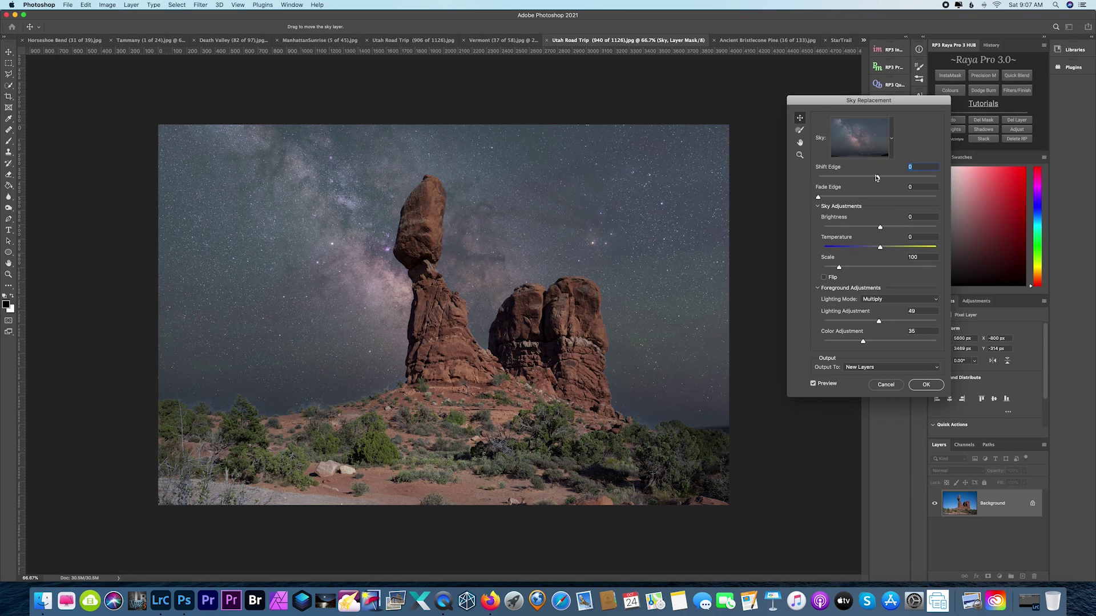
drag(871, 179, 896, 178)
Put the puffy-cloud blue sky back behind the rocks and leave Sky Replacement without applying it.
click(891, 139)
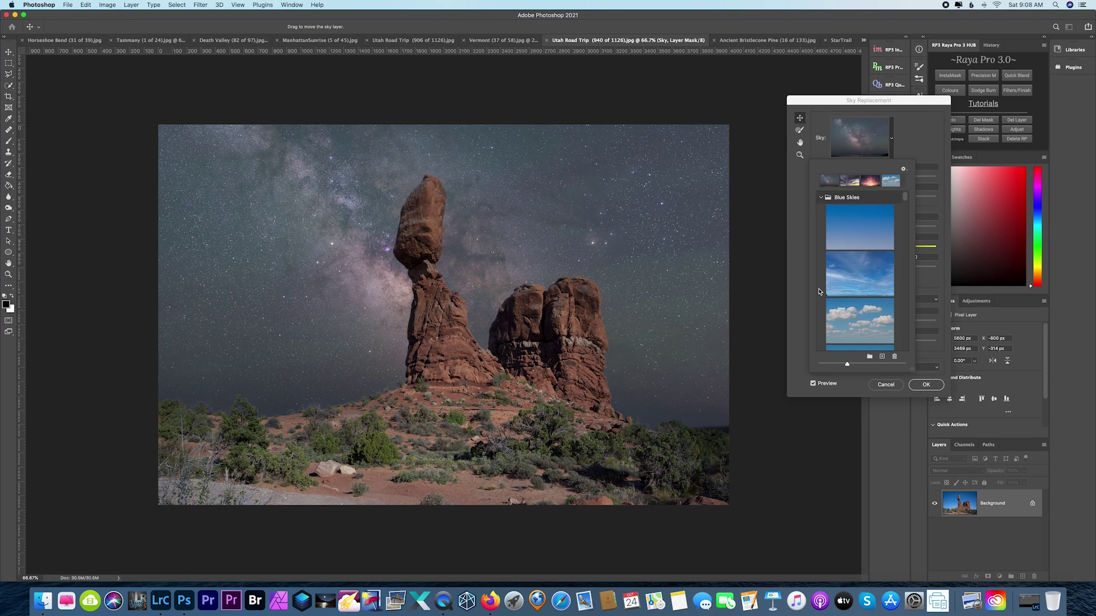
click(860, 305)
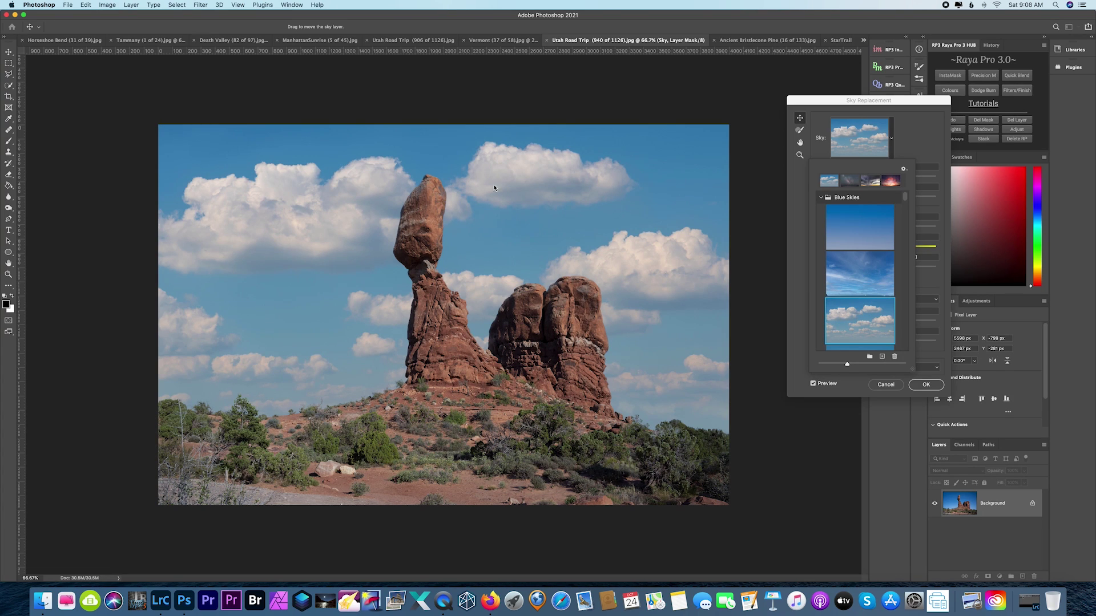
click(904, 114)
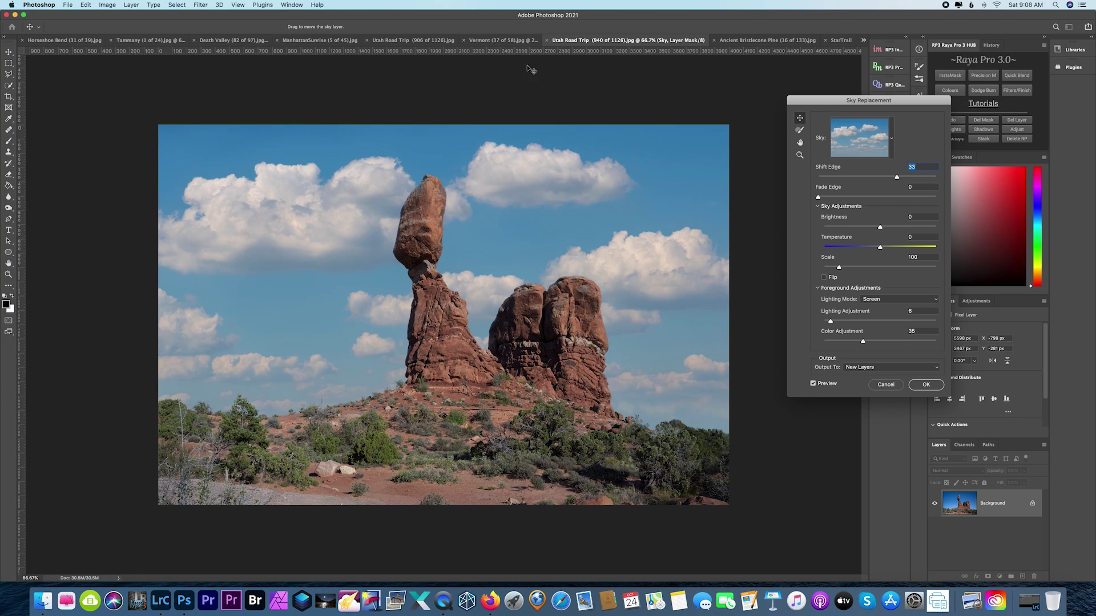
key(Escape)
Start Sky Replacement on the dark Vermont lake photo and set its foreground Lighting Mode to Multiply.
click(501, 41)
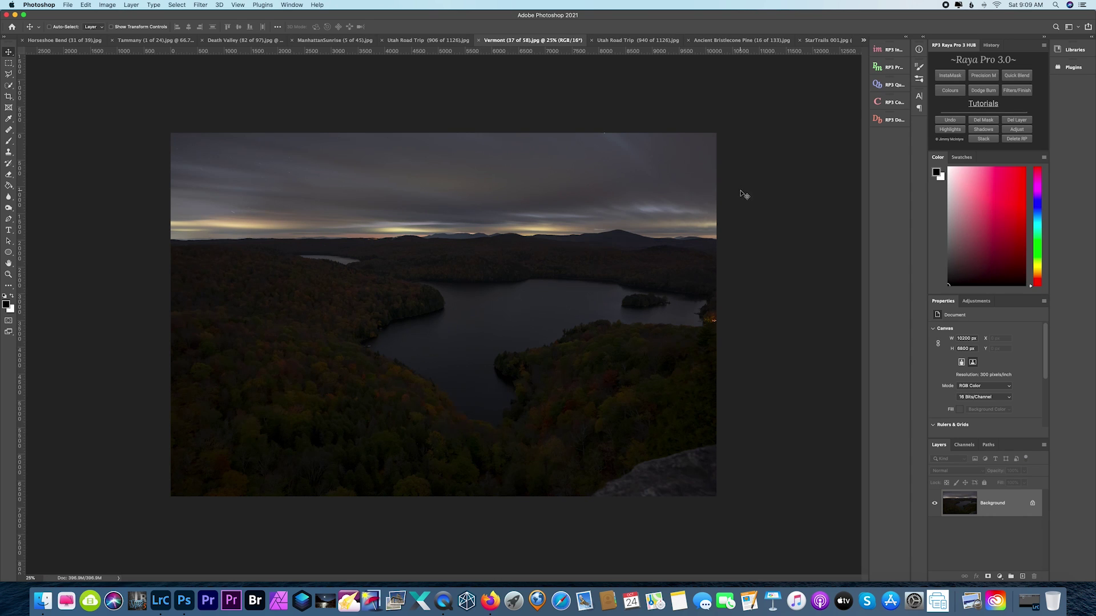
click(88, 5)
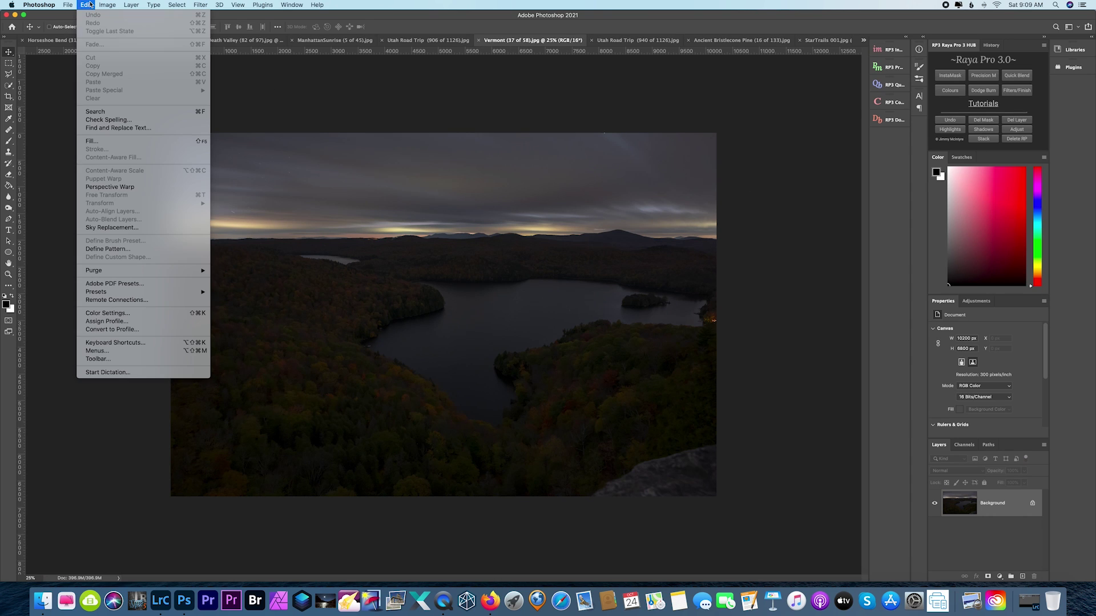
click(117, 228)
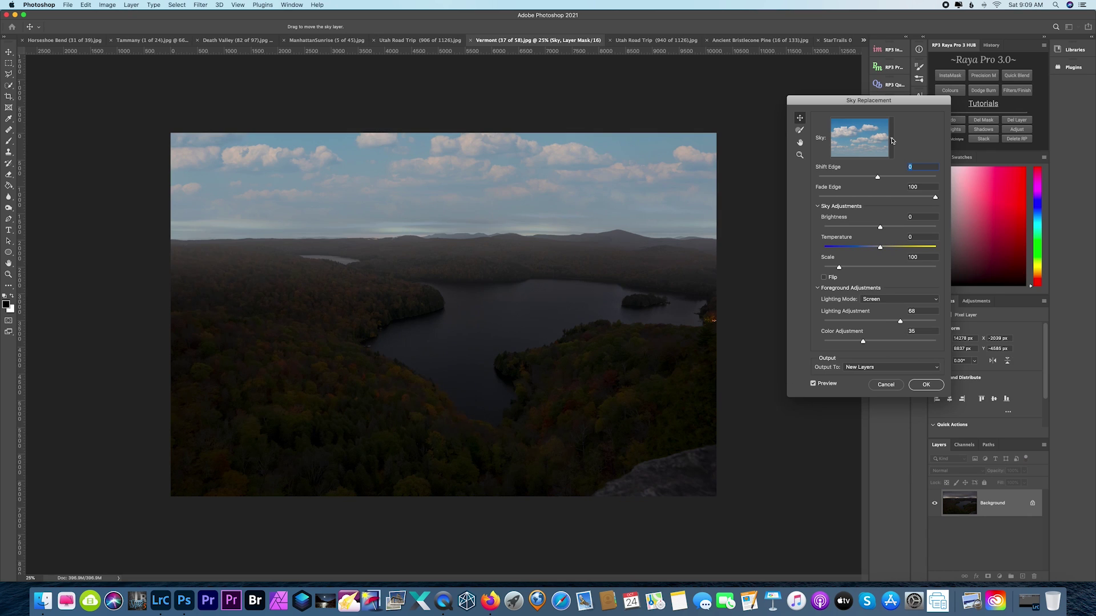
click(899, 300)
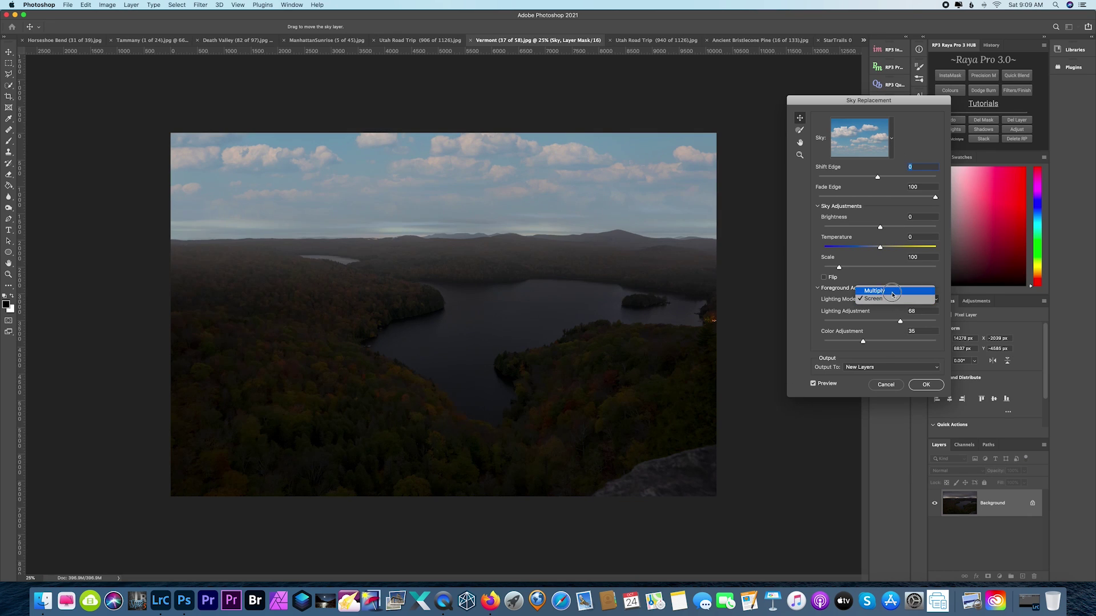
click(892, 295)
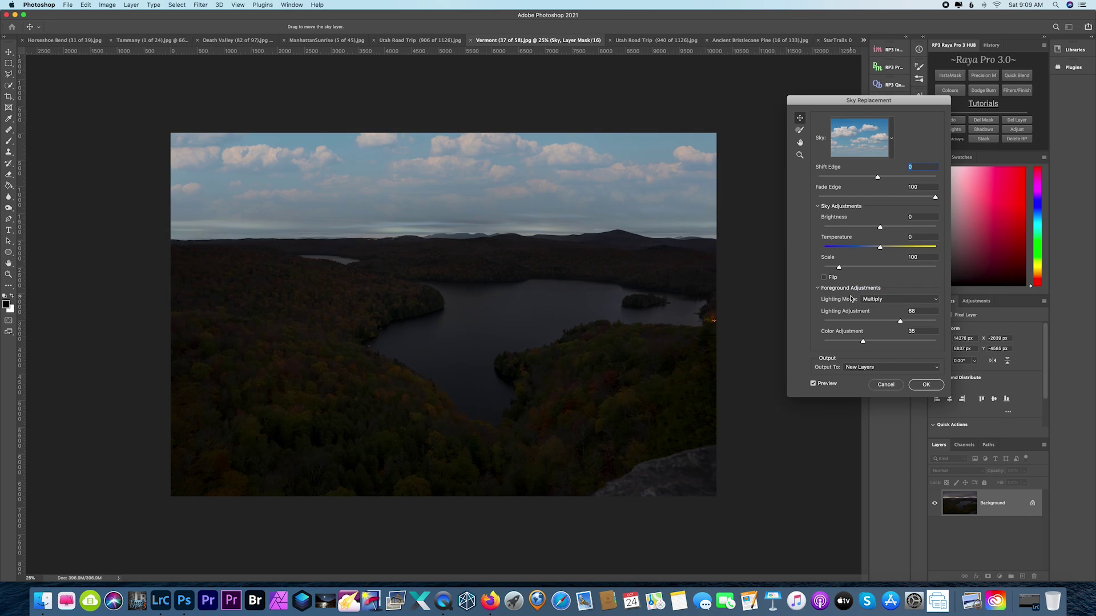
Change the Vermont lake photo's sky to a landscape-format Milky Way shot and move it until the galaxy's core meets the horizon.
click(891, 138)
scroll(864, 252, down, 15)
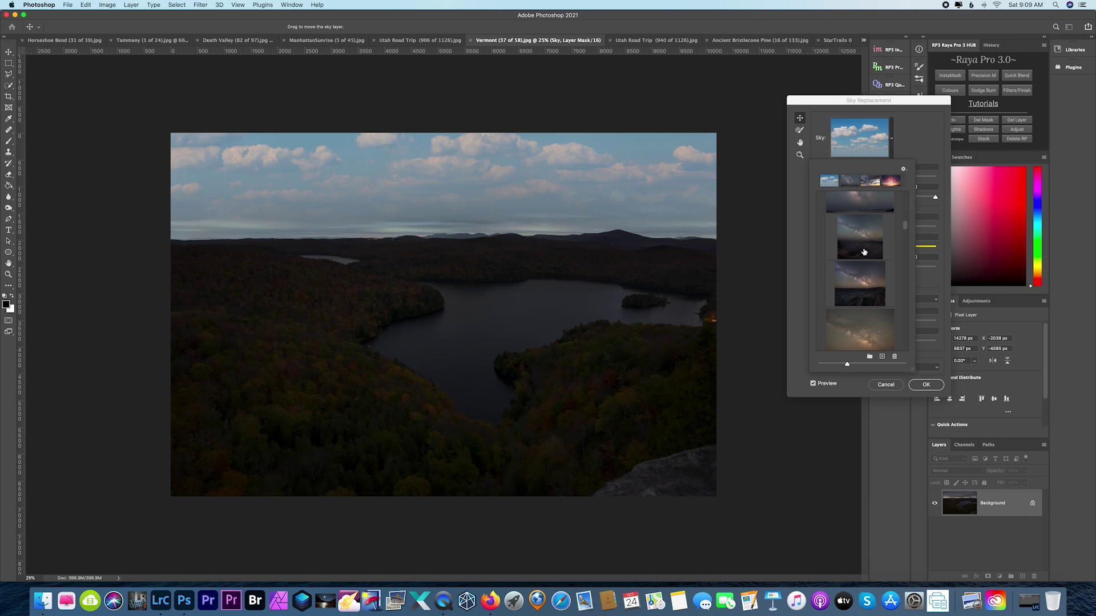
scroll(864, 252, down, 8)
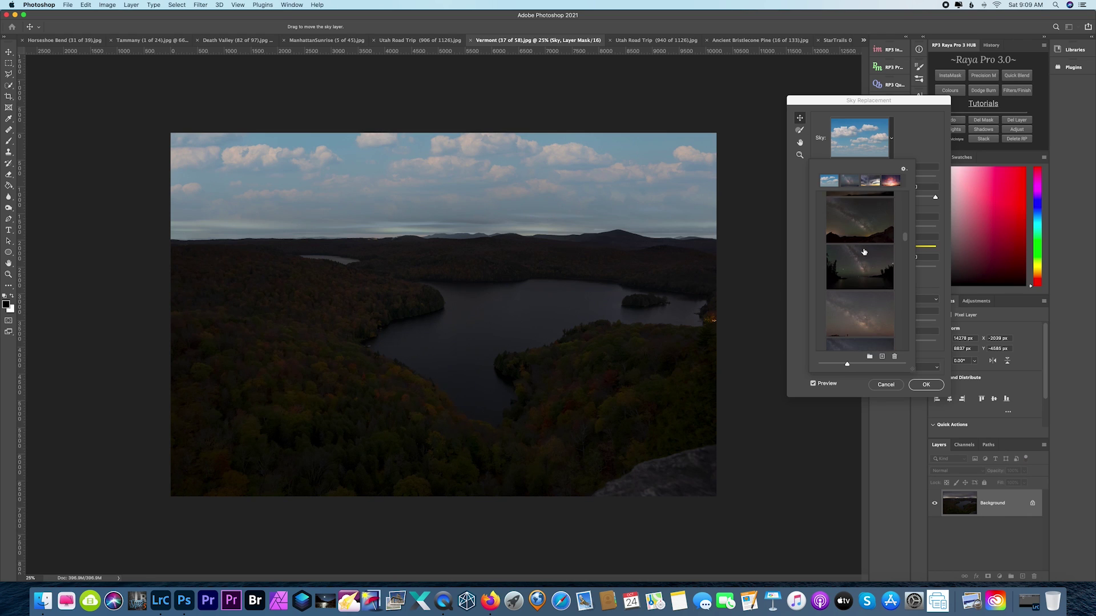
scroll(864, 252, down, 8)
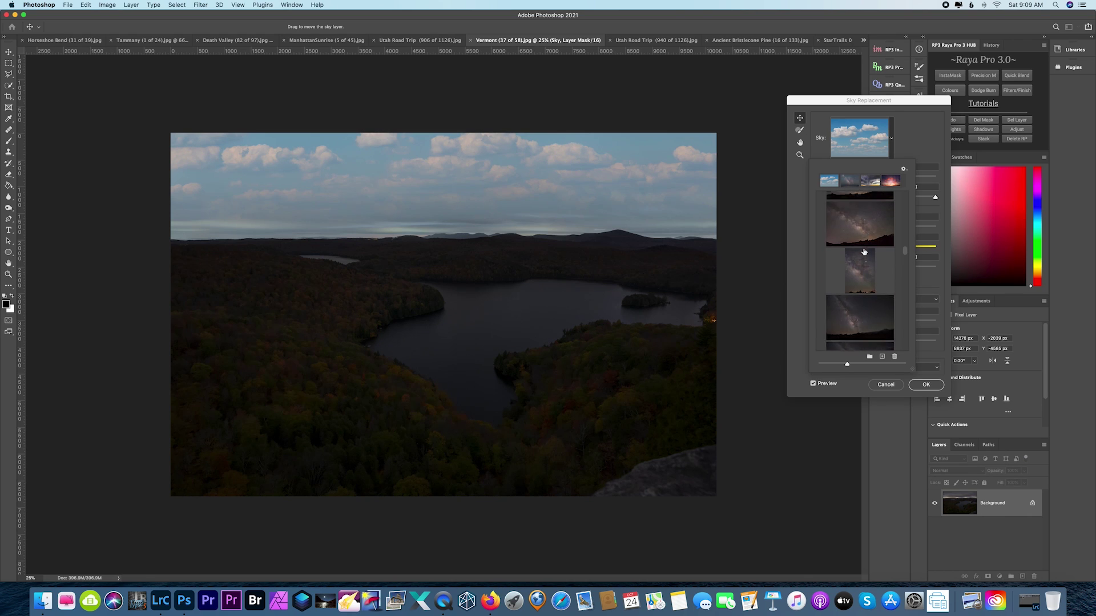
scroll(863, 253, down, 8)
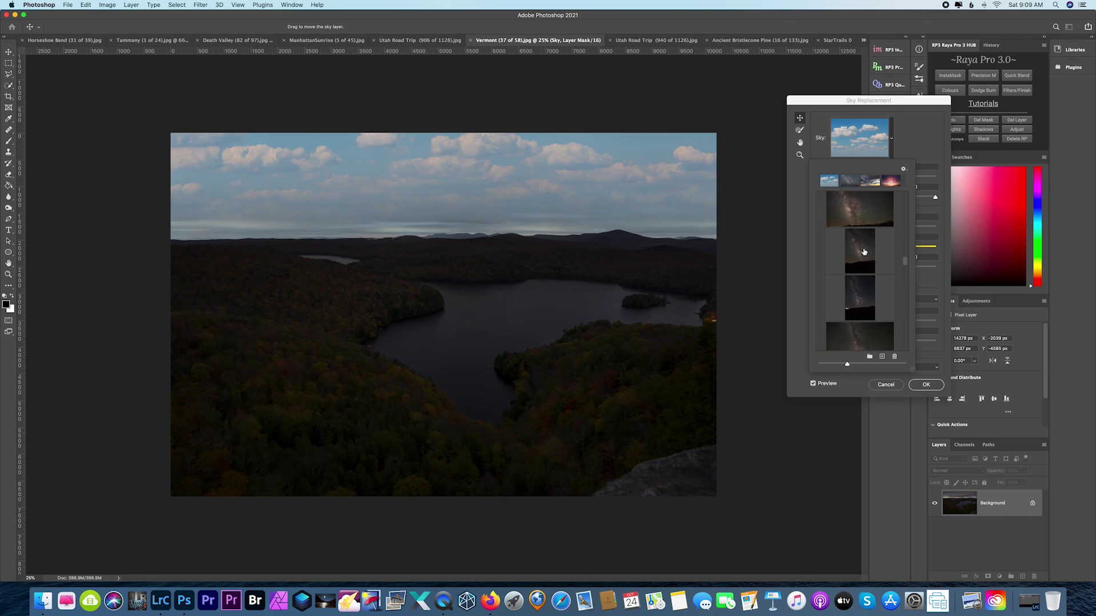
scroll(864, 252, down, 6)
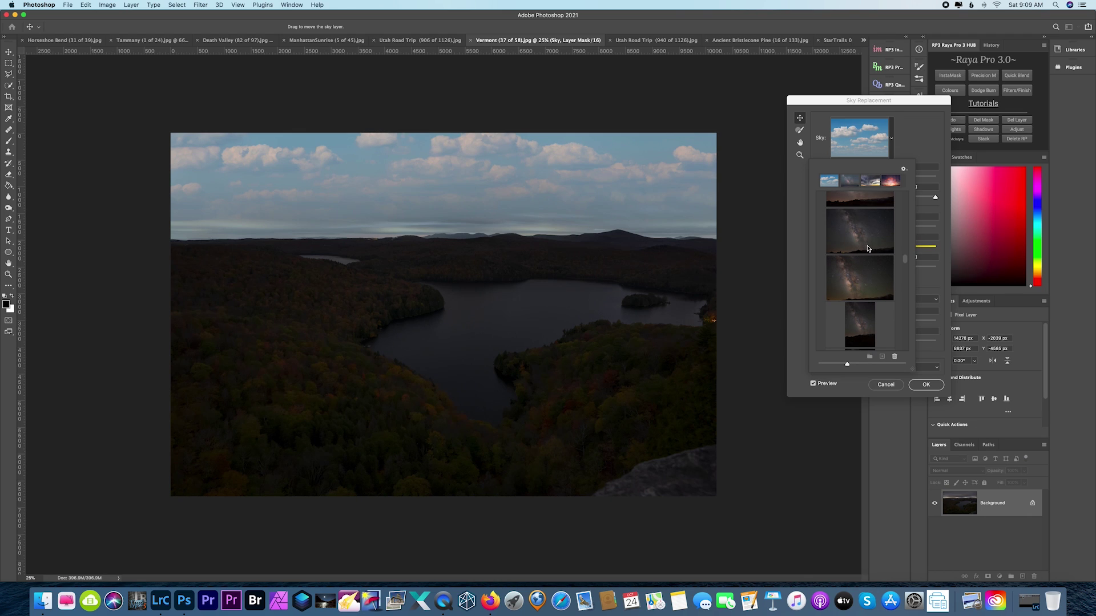
click(867, 249)
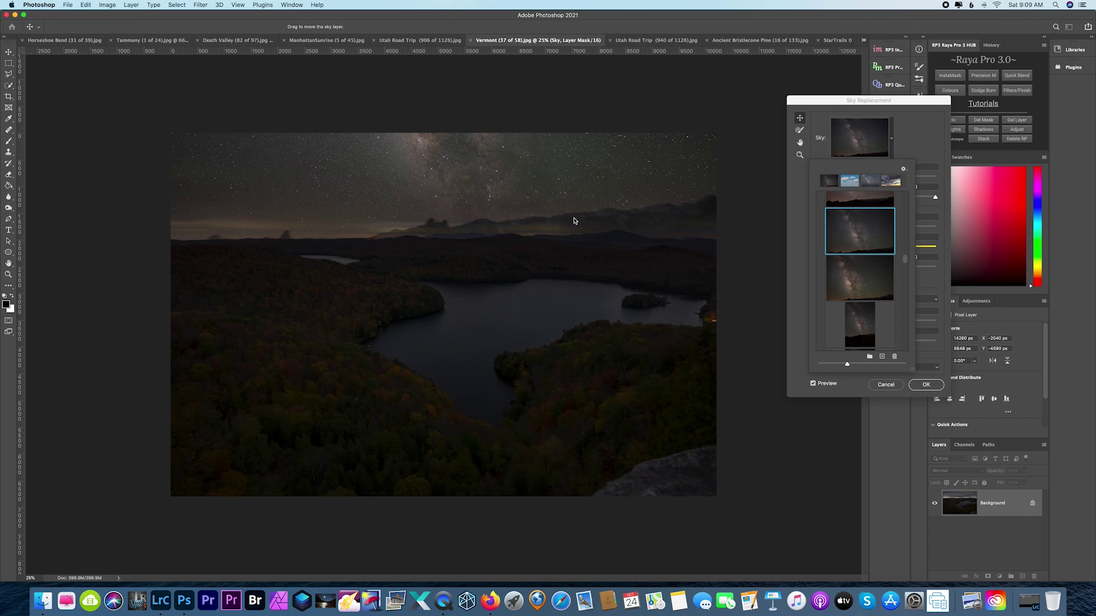
click(574, 221)
mouse_move(530, 176)
mouse_down()
mouse_move(533, 195)
mouse_move(520, 161)
mouse_move(519, 193)
mouse_up()
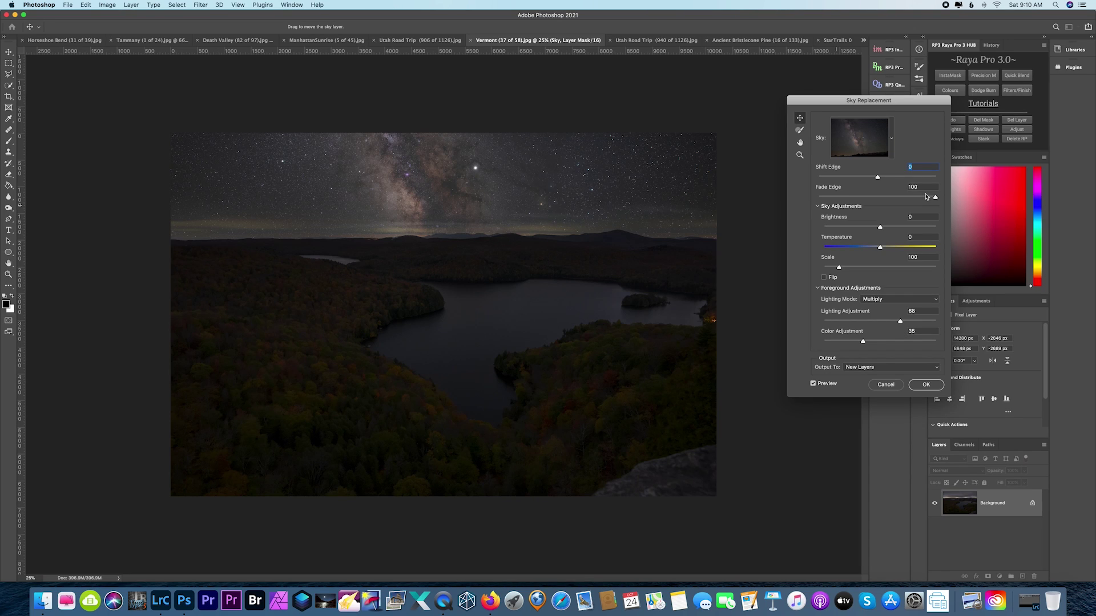
Refine the Milky Way sky's blend along the Vermont hills with Fade Edge at 2 and Shift Edge at -30.
drag(882, 198, 825, 201)
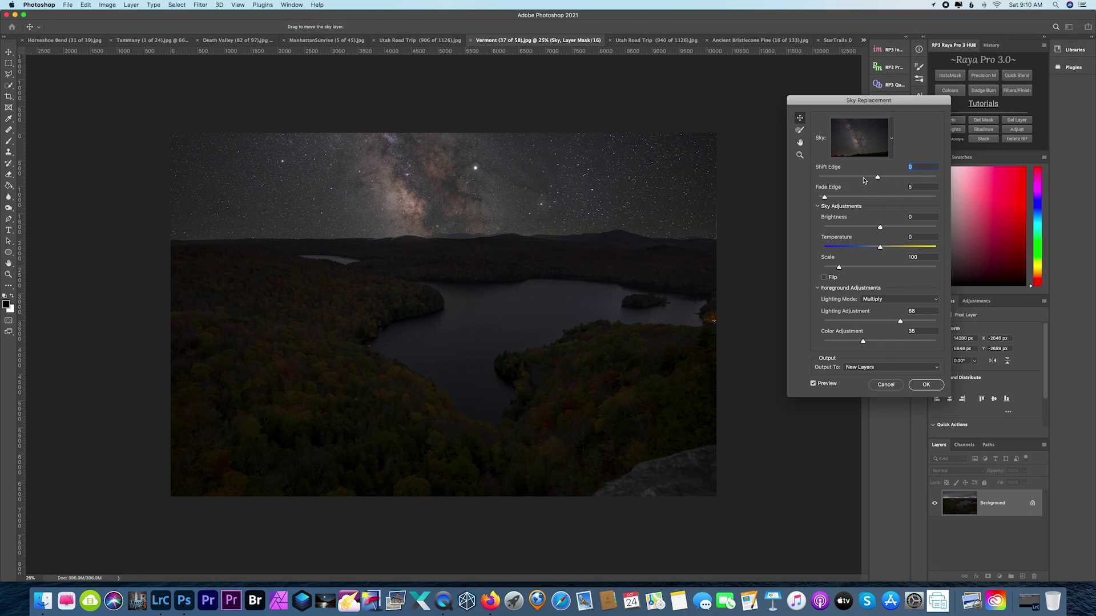
mouse_move(876, 179)
mouse_down()
mouse_move(856, 181)
mouse_move(898, 178)
mouse_move(873, 180)
mouse_up()
key(super+plus)
key(super+plus)
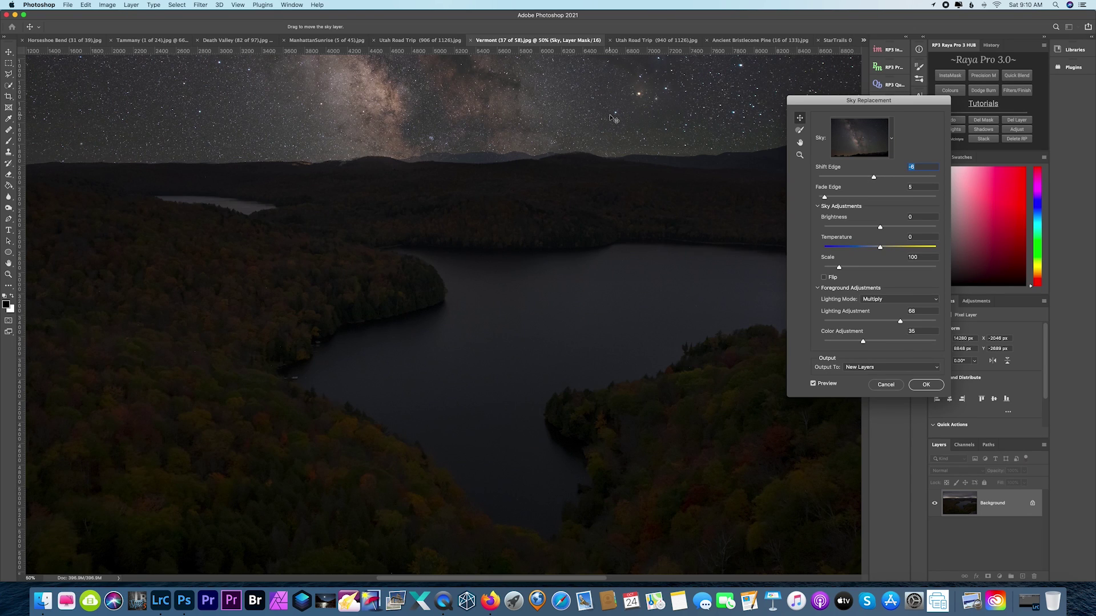
key(super+plus)
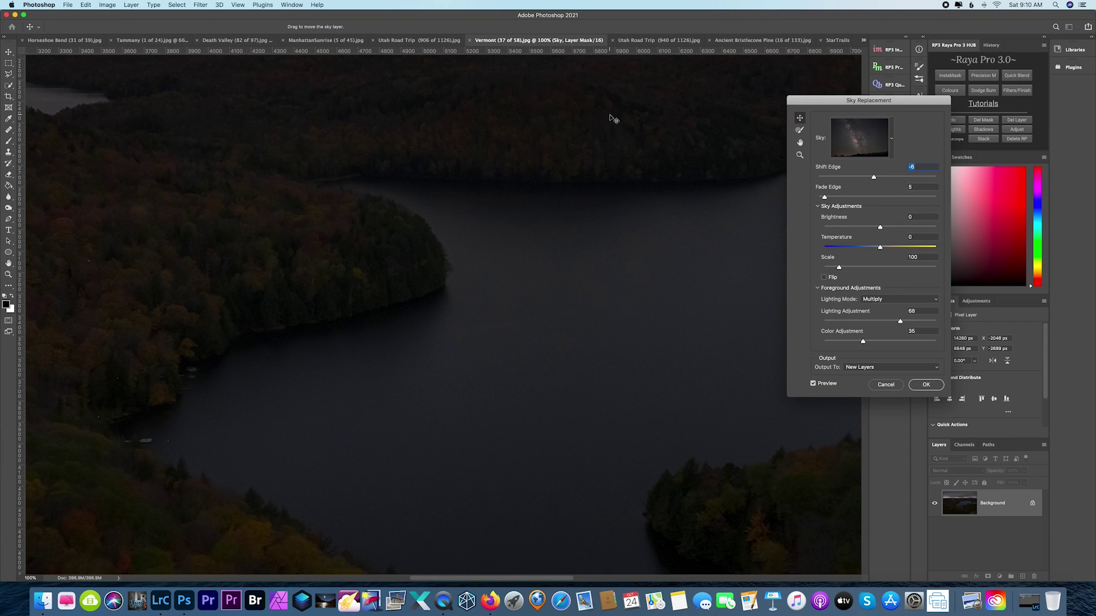
key(super+plus)
scroll(631, 189, up, 5)
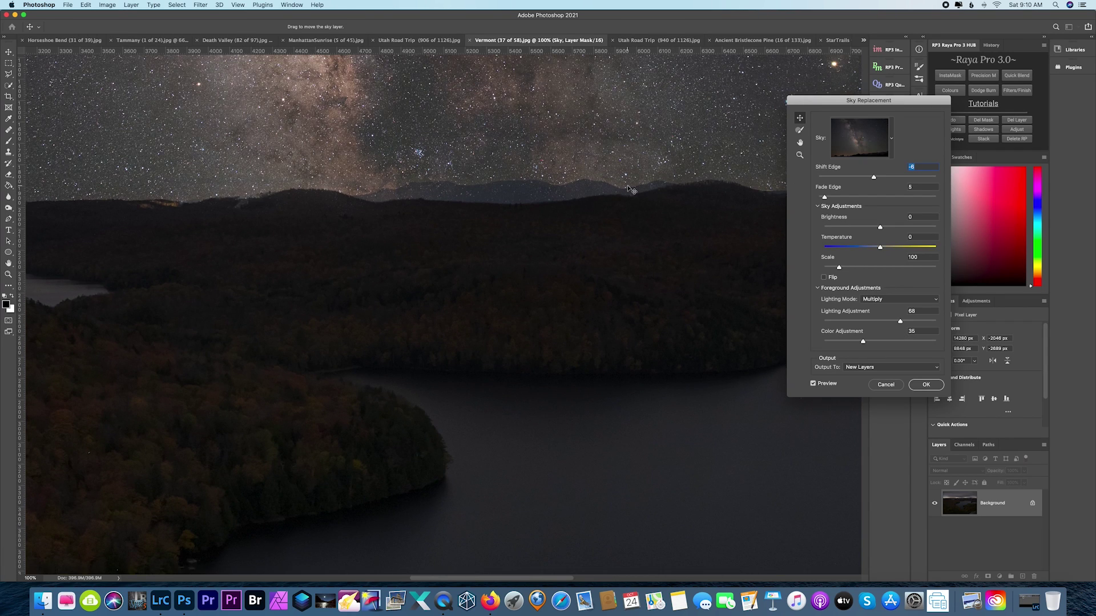
scroll(631, 189, up, 7)
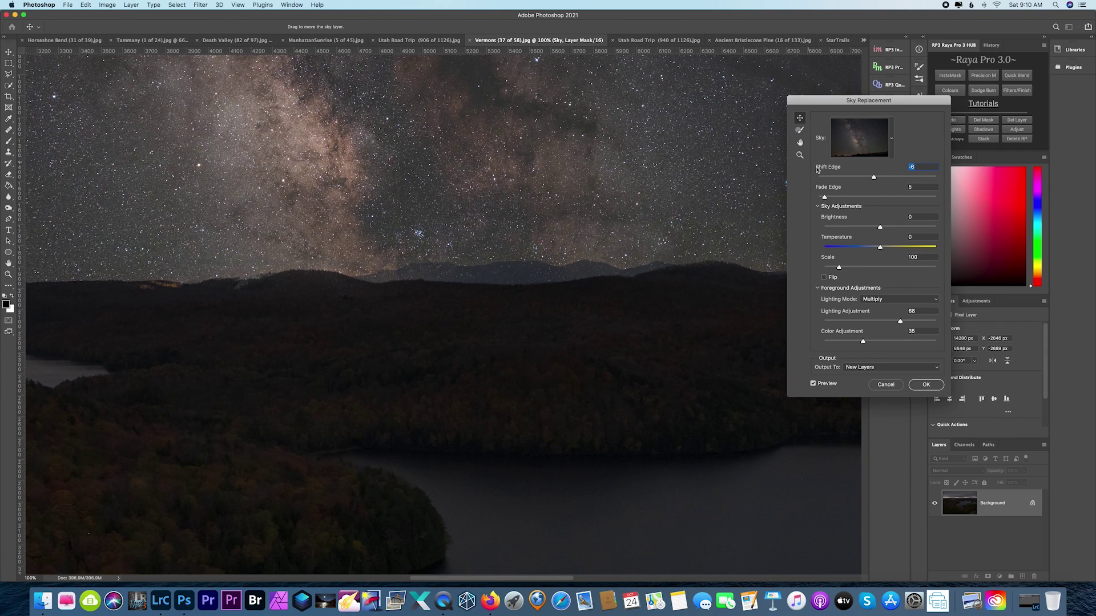
drag(825, 198, 859, 178)
Retouch the sky's edge over the distant Vermont hills with the Sky Brush at about 76 px.
click(800, 131)
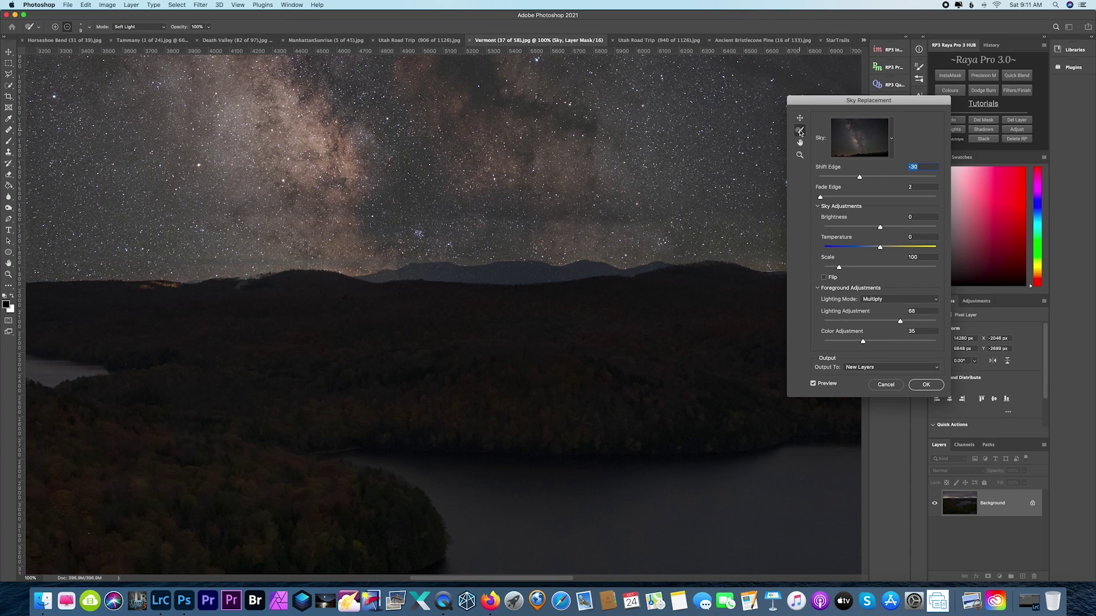
click(83, 33)
drag(79, 52, 70, 54)
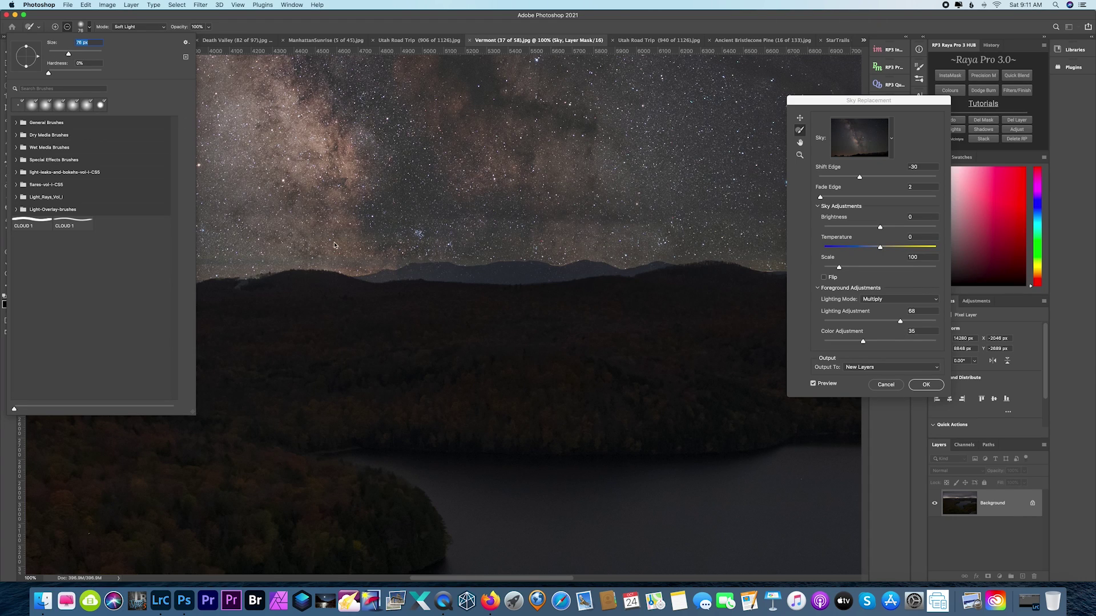
click(426, 280)
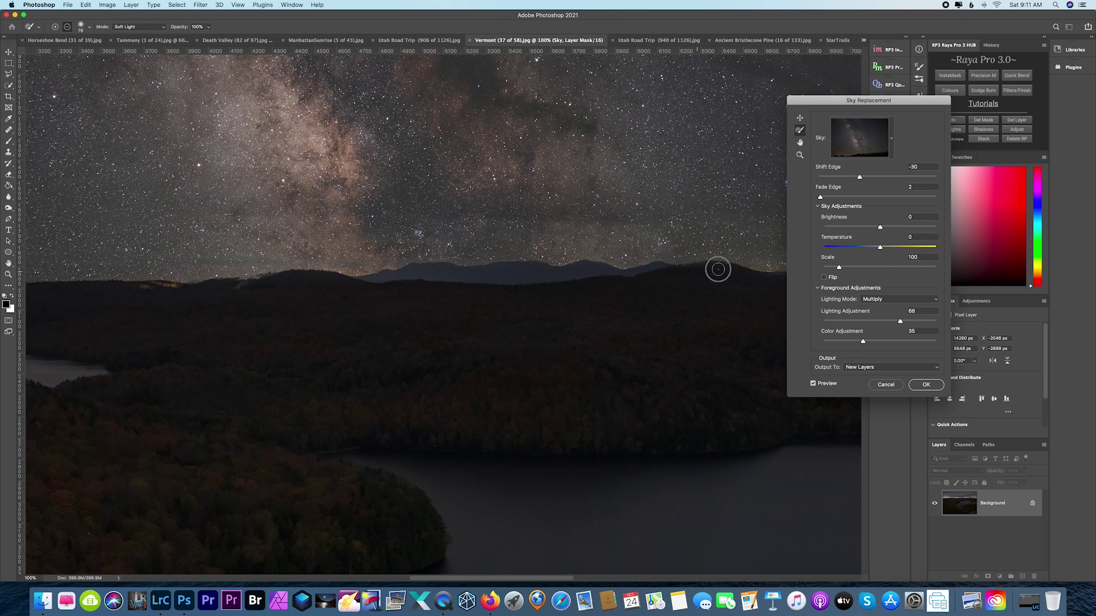
click(519, 294)
Inspect the sky's edge along the Vermont ridge and in the whole photo, and leave Sky Replacement without applying it.
scroll(519, 293, right, 10)
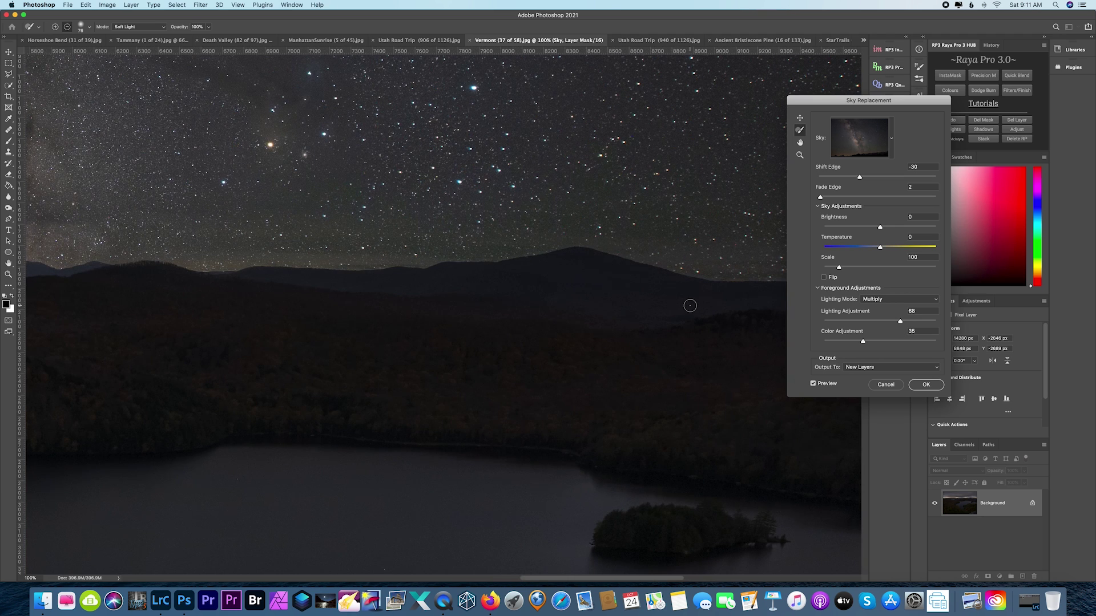
scroll(690, 306, right, 10)
key(super+minus)
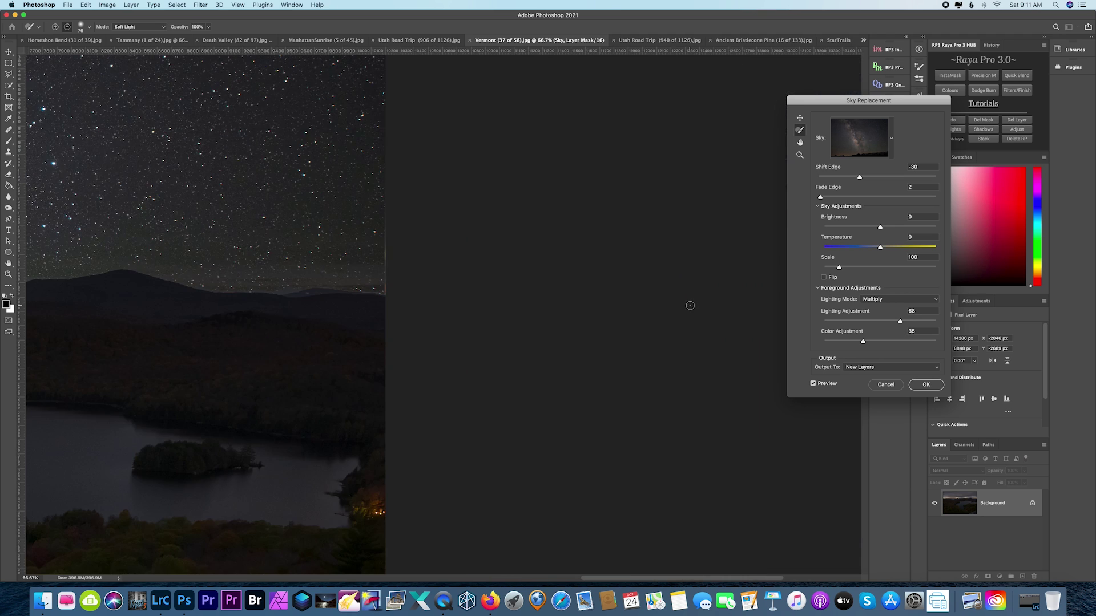
scroll(371, 206, left, 2)
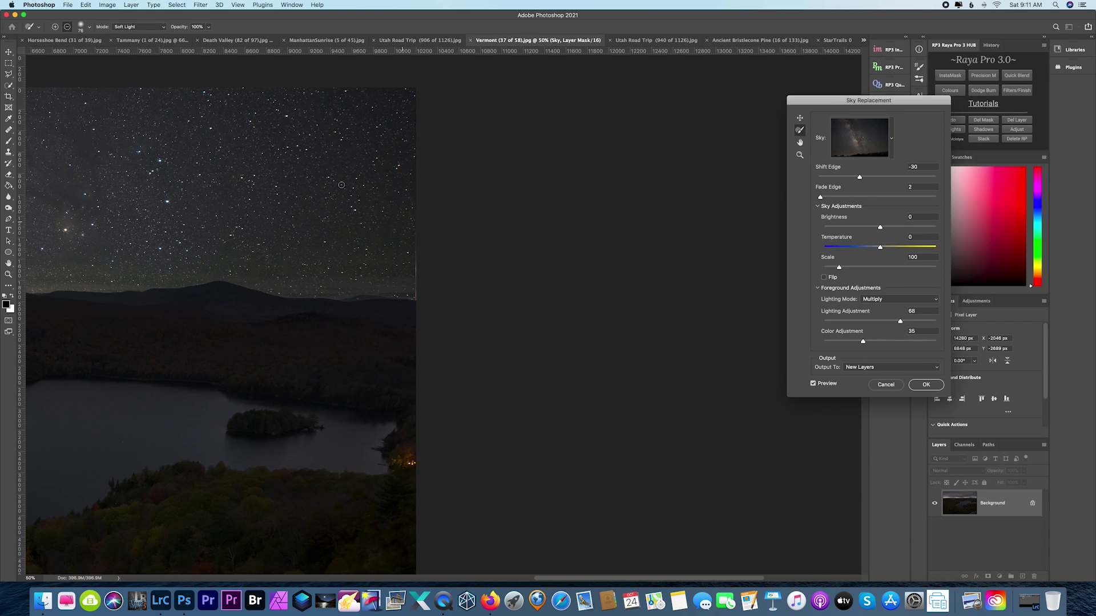
scroll(479, 251, left, 8)
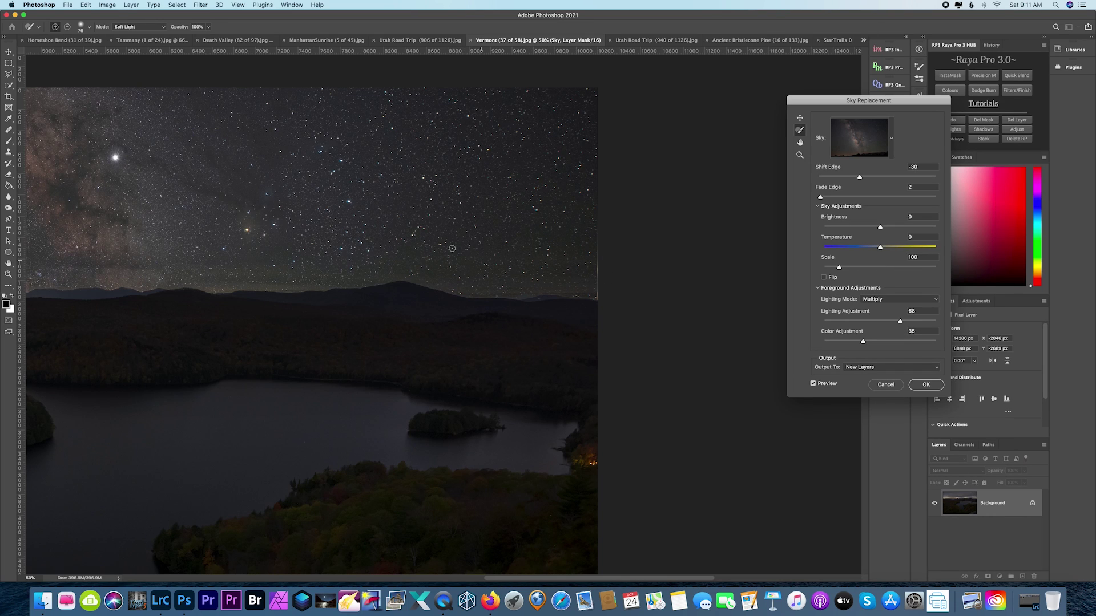
scroll(451, 248, left, 2)
scroll(451, 248, left, 10)
key(super+minus)
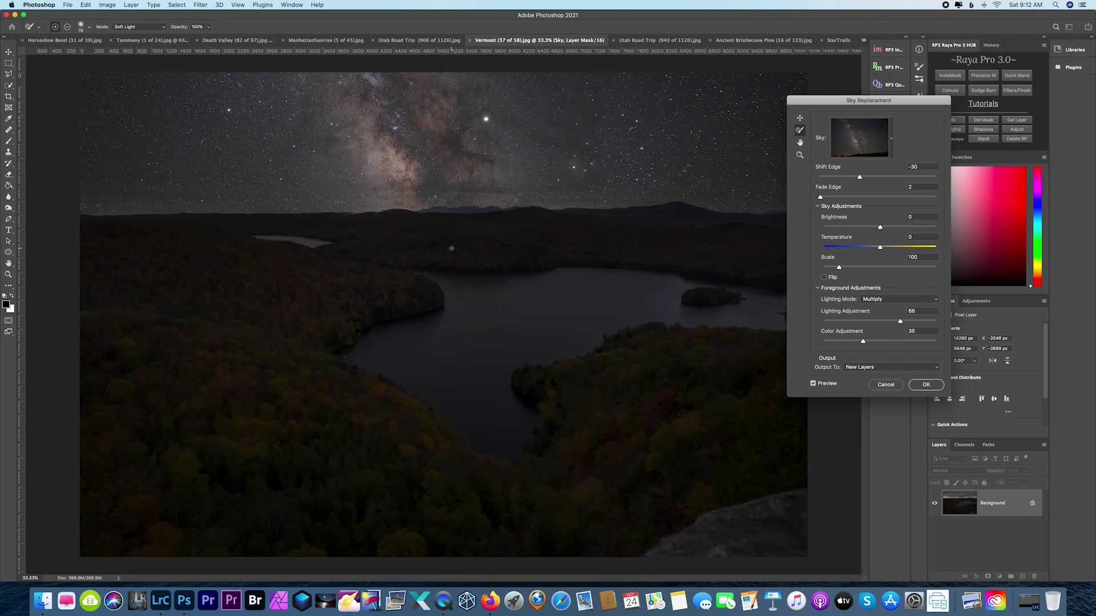
key(super+minus)
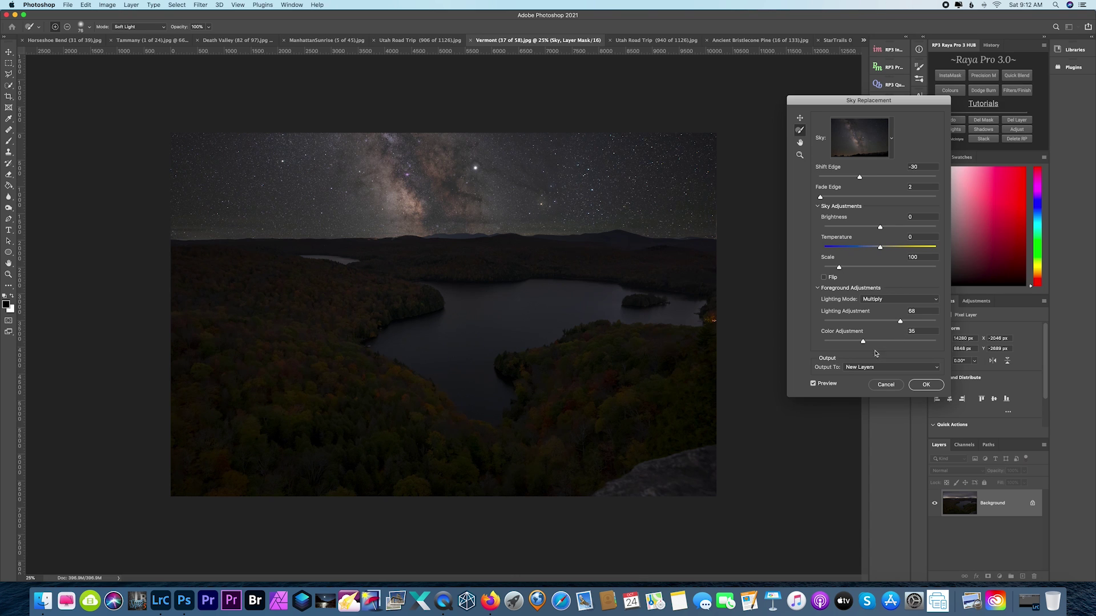
click(886, 385)
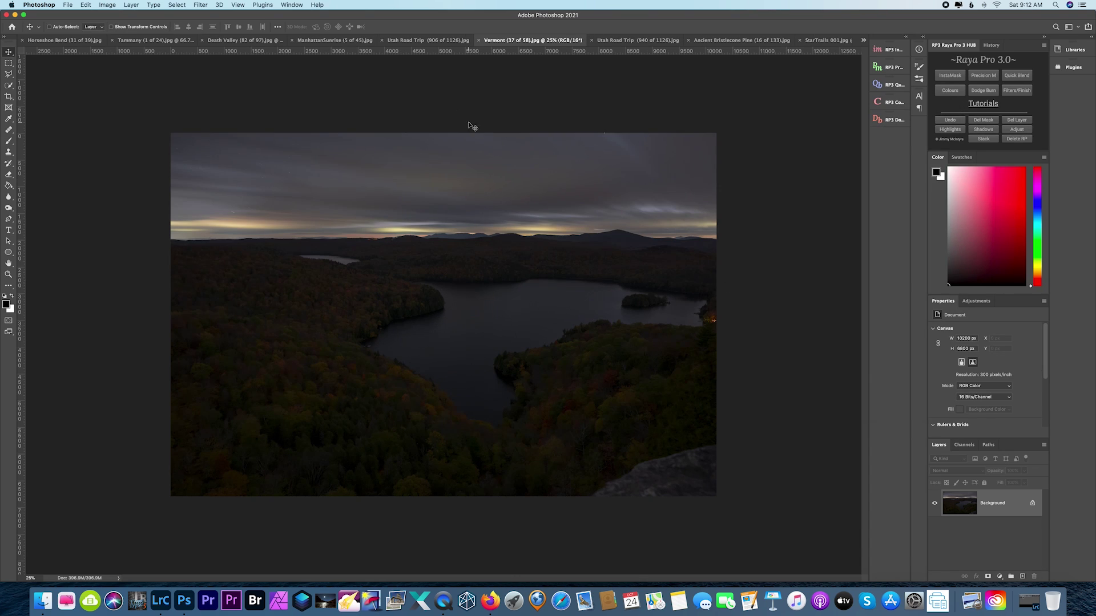
Start Sky Replacement with the Milky Way sky on the Utah stone arch photo and set Fade Edge to 7.
click(425, 40)
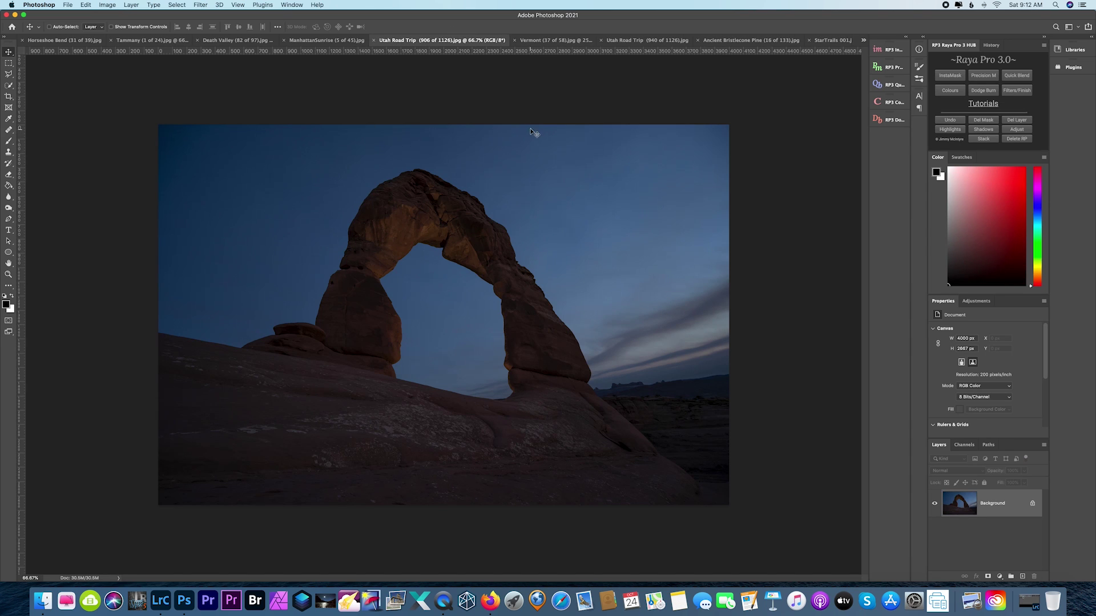
click(68, 4)
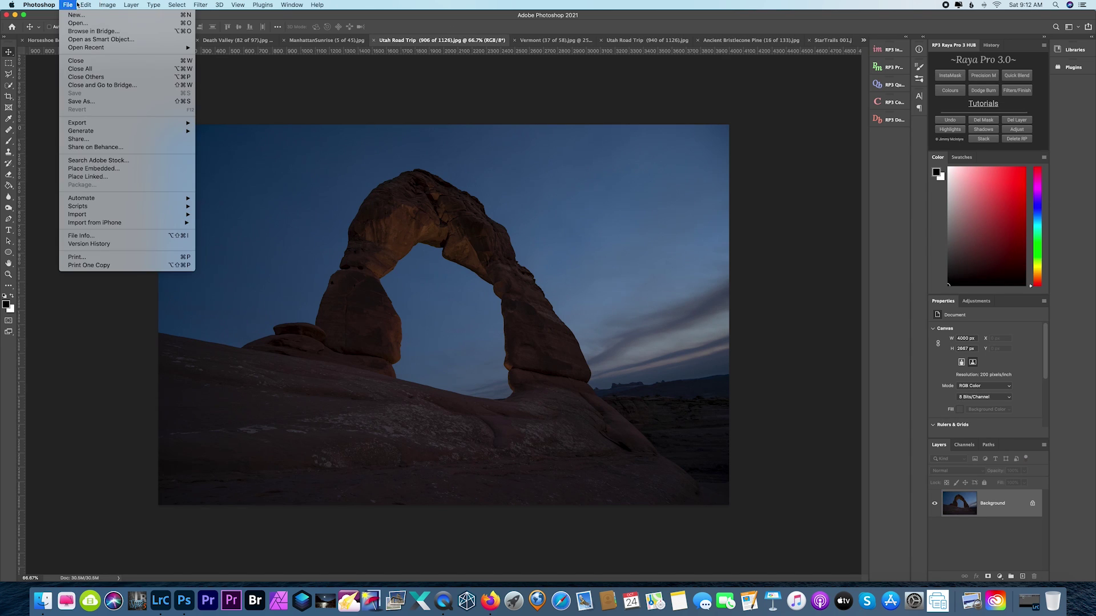
mouse_move(86, 3)
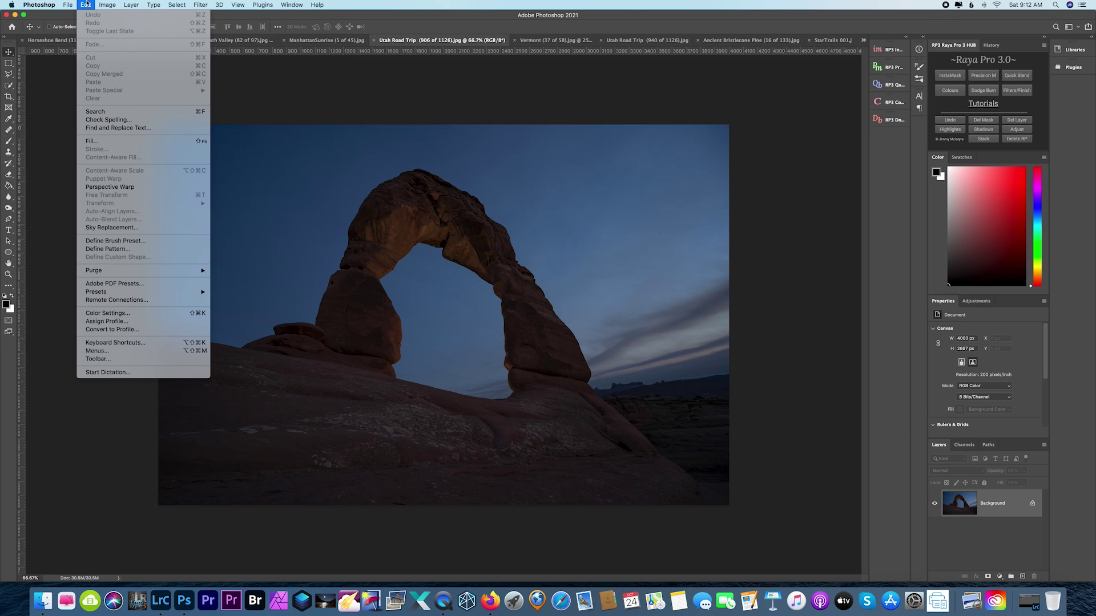
click(138, 228)
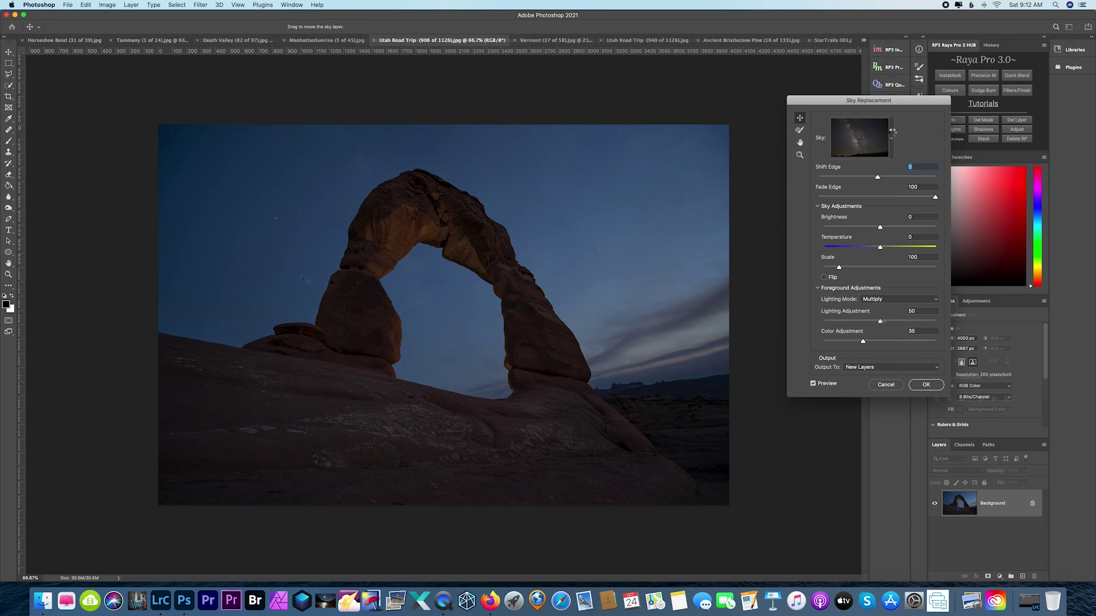
click(843, 197)
drag(843, 198, 826, 200)
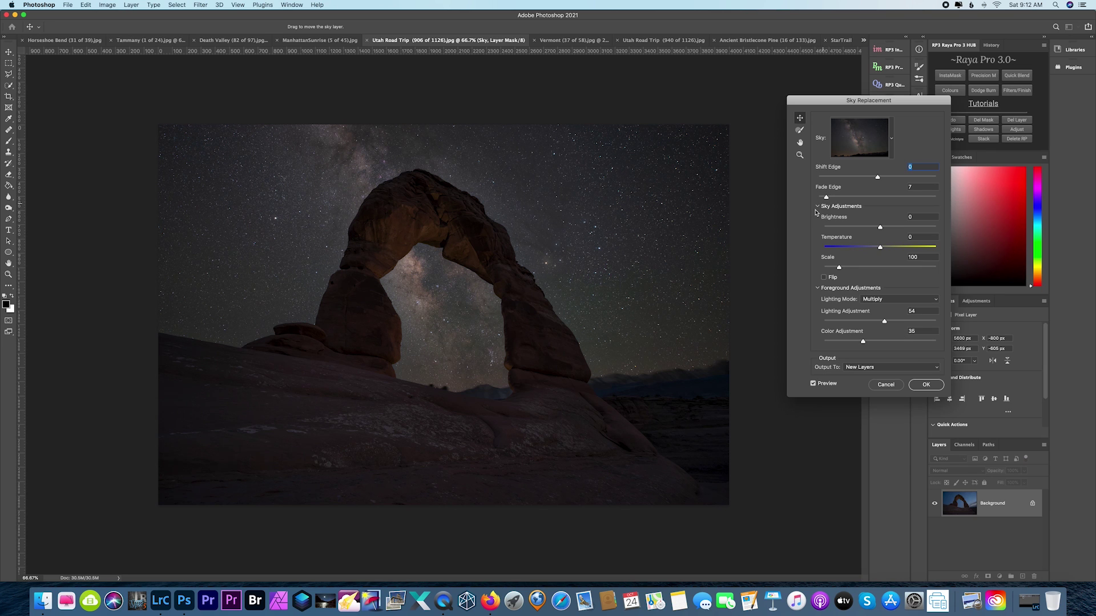
Reposition the arch's sky with Scale 109, Shift Edge 4, Lighting Adjustment 32 and Color Adjustment 62, and leave Sky Replacement without applying it.
drag(618, 268, 620, 295)
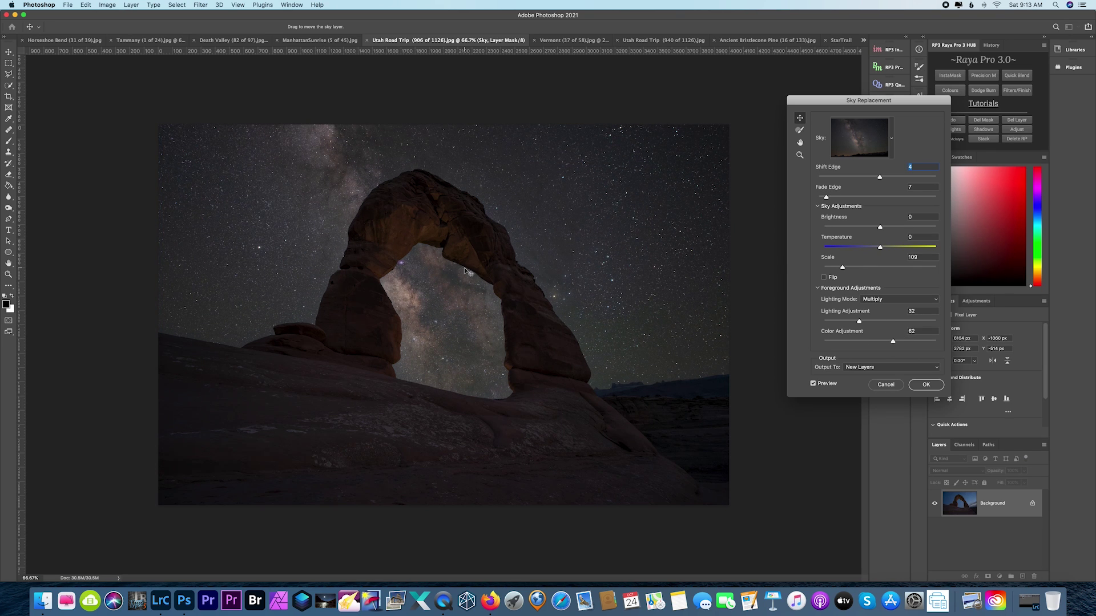
key(super+equal)
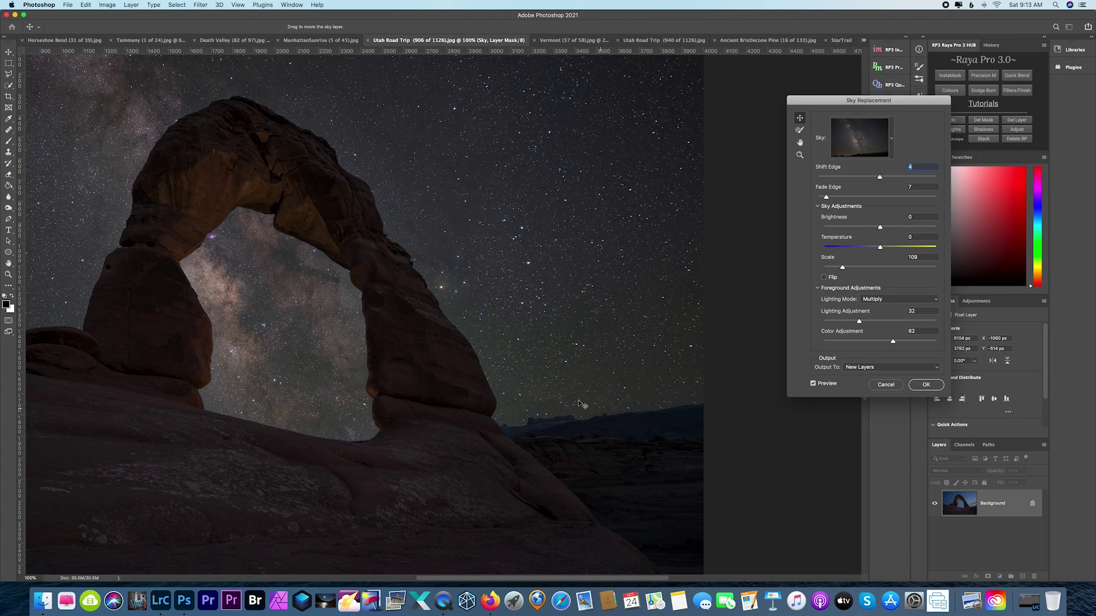
key(super+minus)
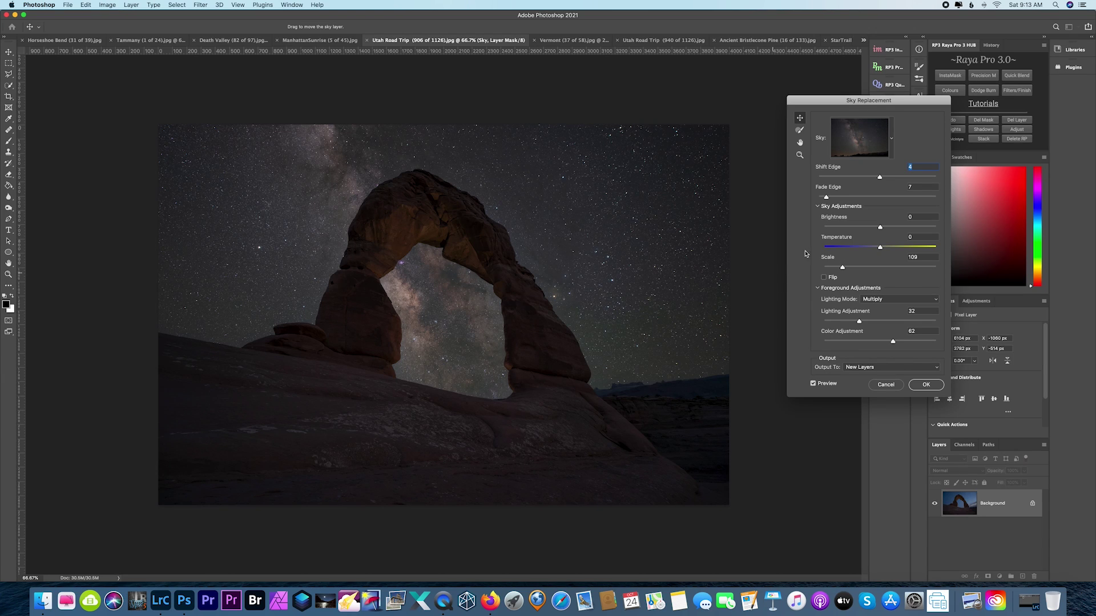
click(885, 386)
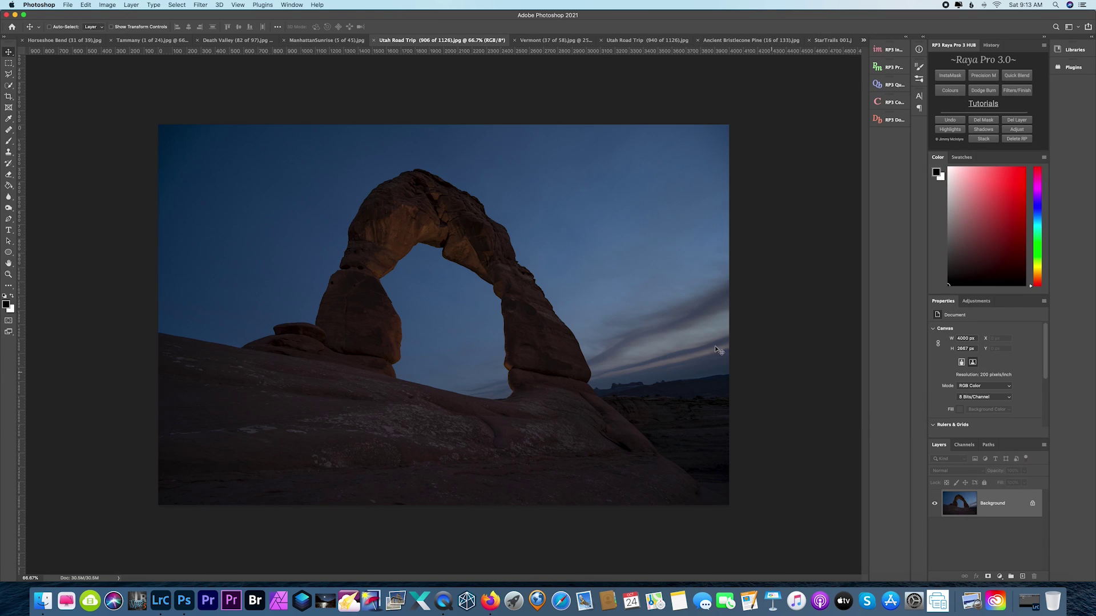
Start Sky Replacement with the Milky Way sky on the Manhattan sunrise photo and shift the sky down toward the skyline.
click(321, 40)
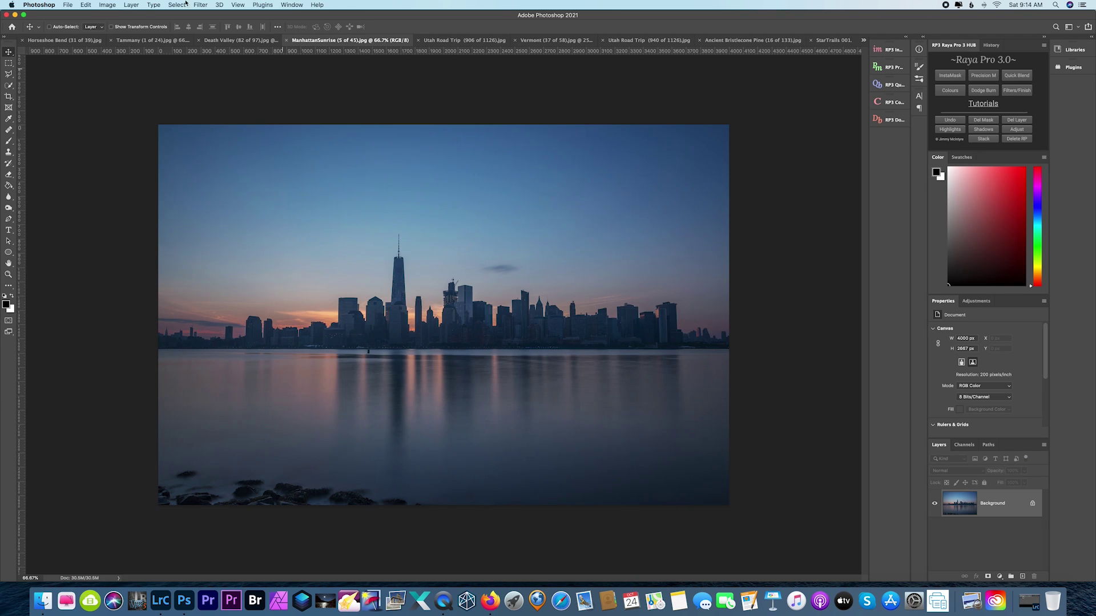
click(84, 4)
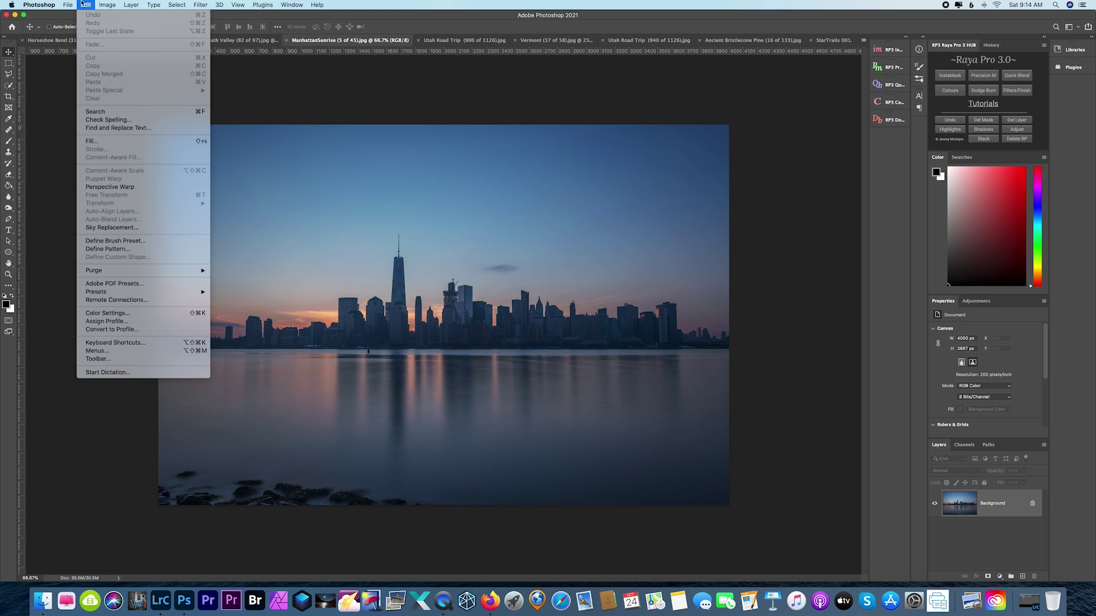
click(135, 227)
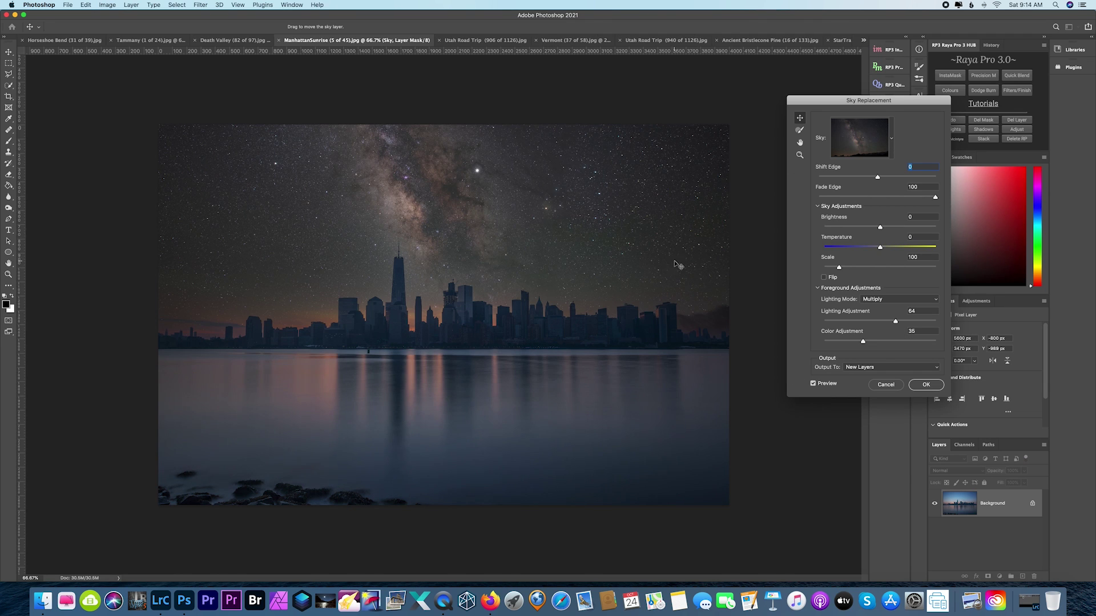
drag(526, 167, 529, 204)
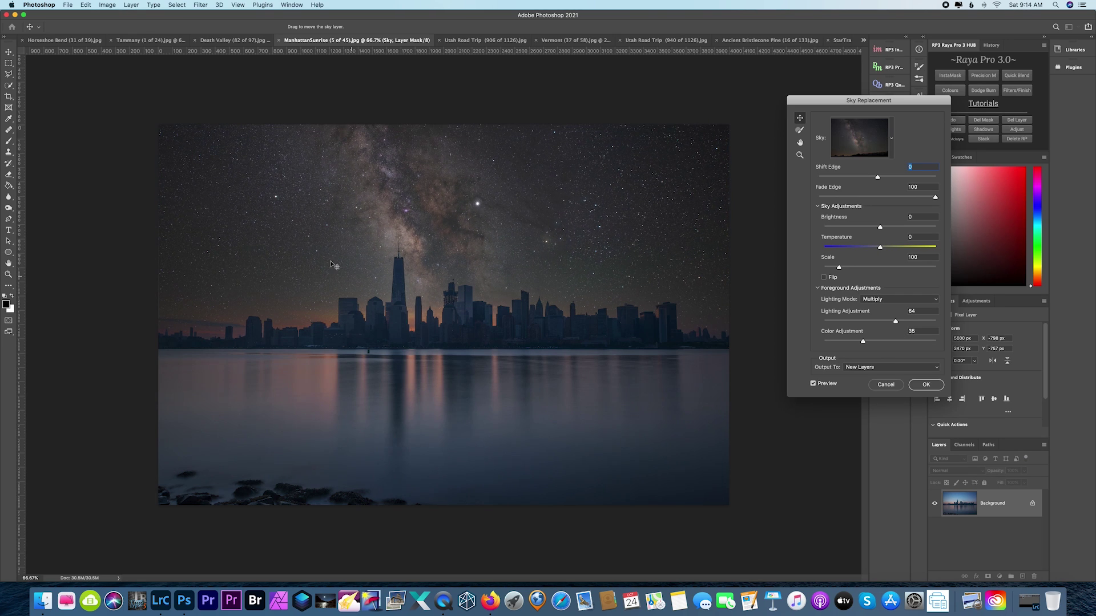
Swap the Manhattan photo's Milky Way sky for the Blue Skies preset with large white clouds.
drag(313, 267, 311, 270)
click(891, 139)
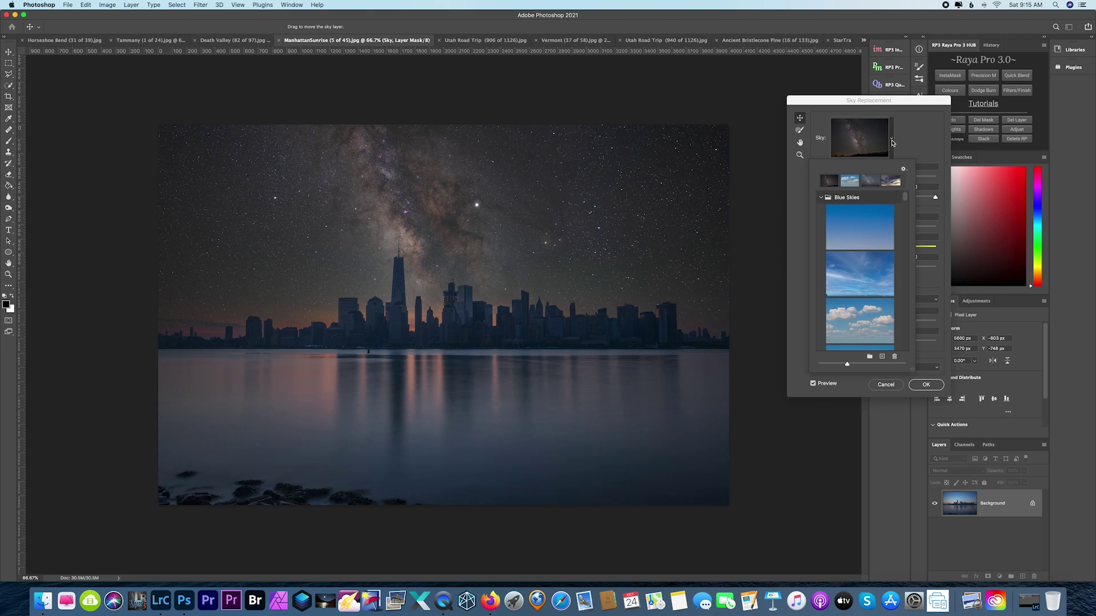
scroll(897, 264, down, 4)
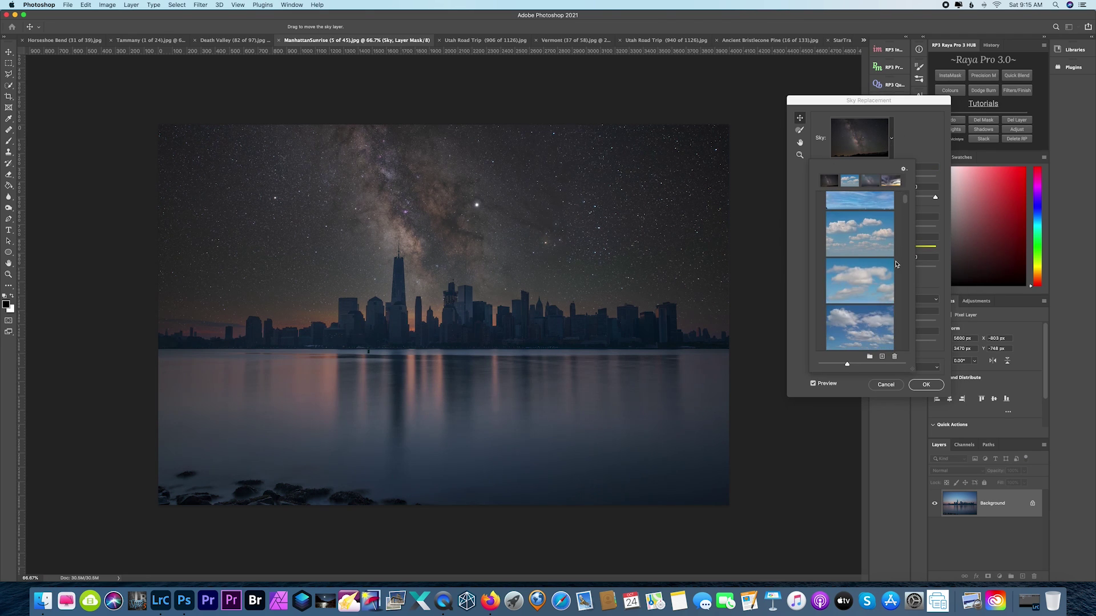
click(845, 270)
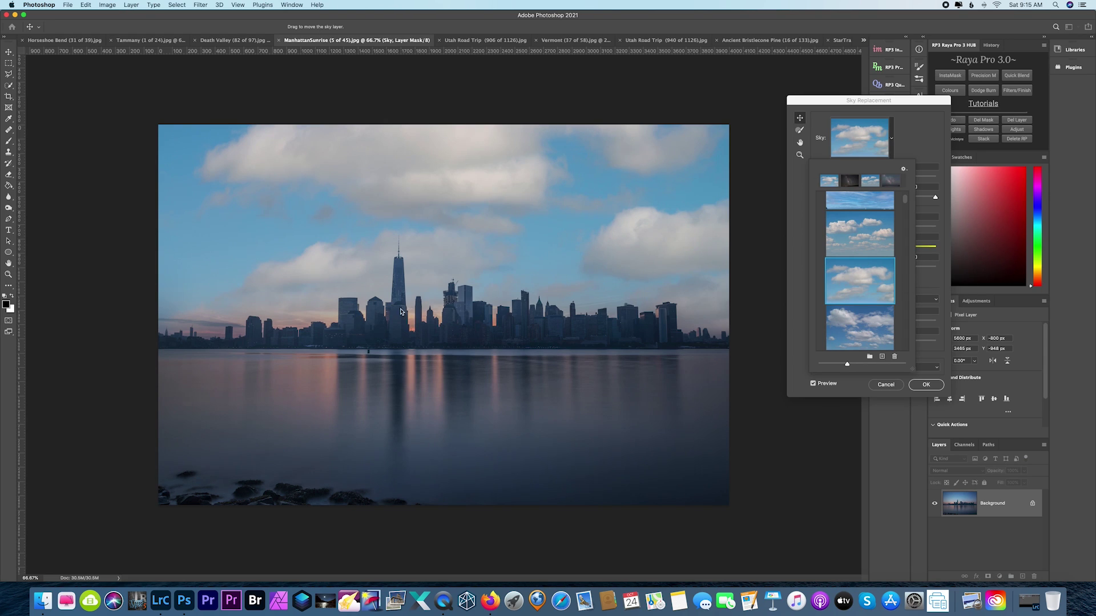
click(412, 235)
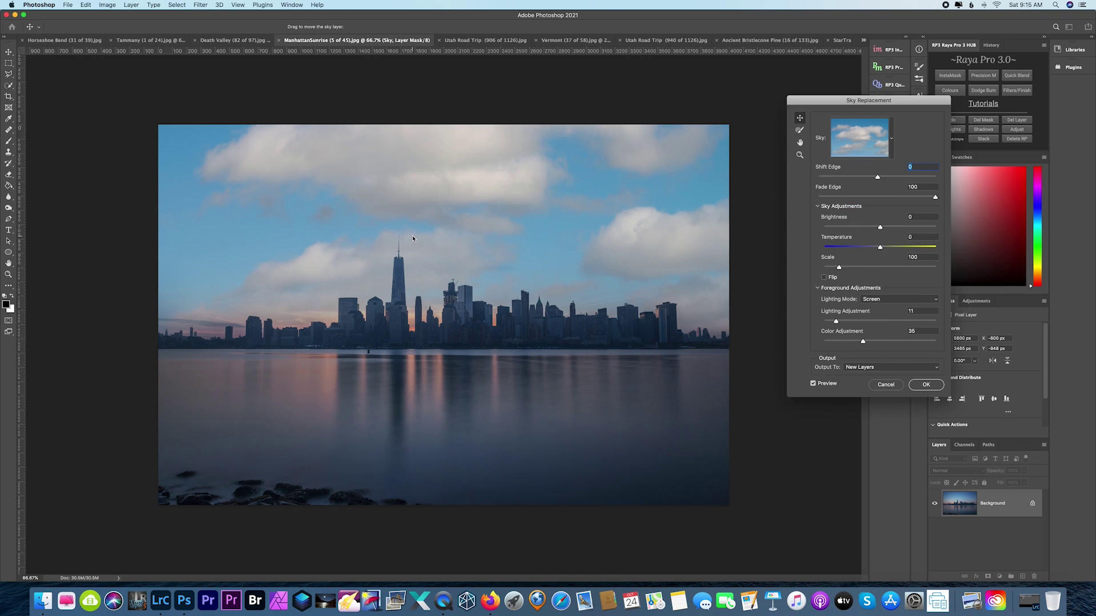
Inspect the blending of the cloudy sky along the Manhattan skyline, from the tall spired tower across the buildings on both sides.
key(super+plus)
key(super+plus)
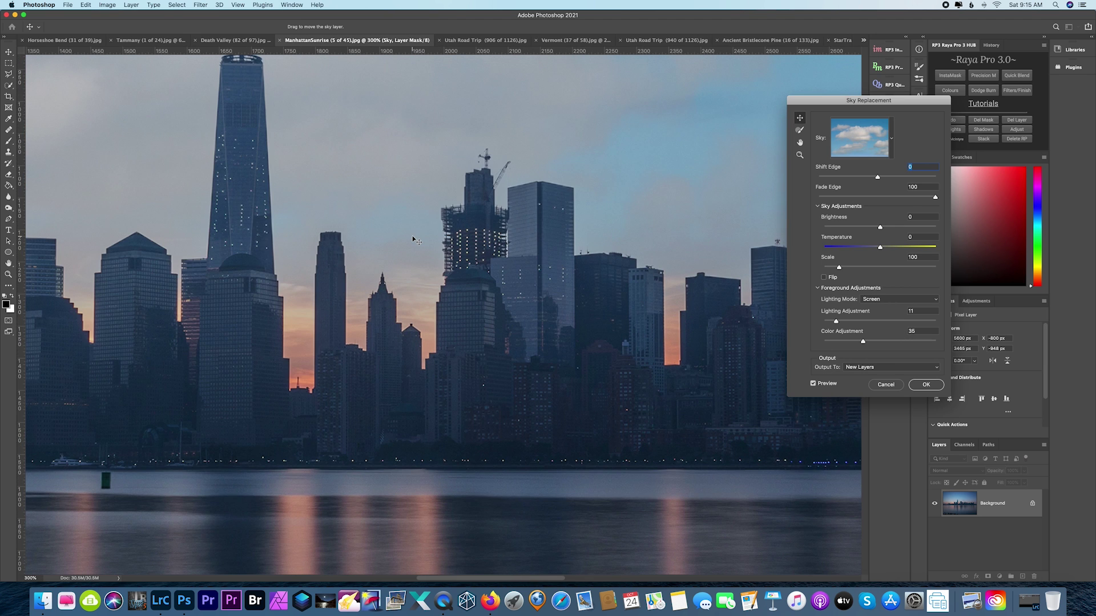
key(super+plus)
scroll(412, 236, up, 4)
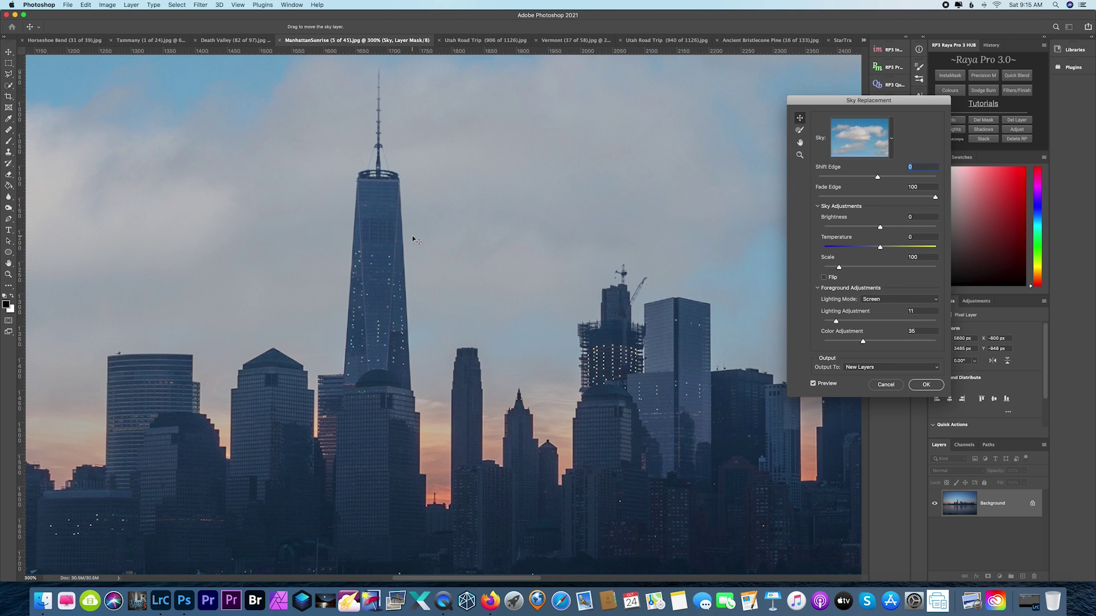
scroll(412, 237, left, 4)
scroll(412, 239, down, 4)
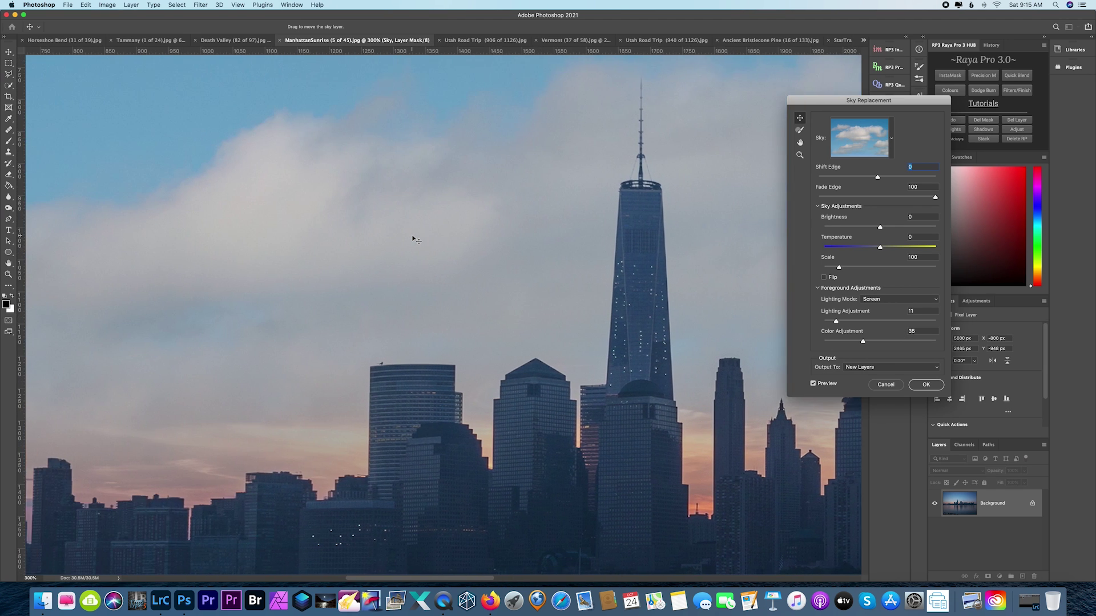
scroll(412, 239, right, 3)
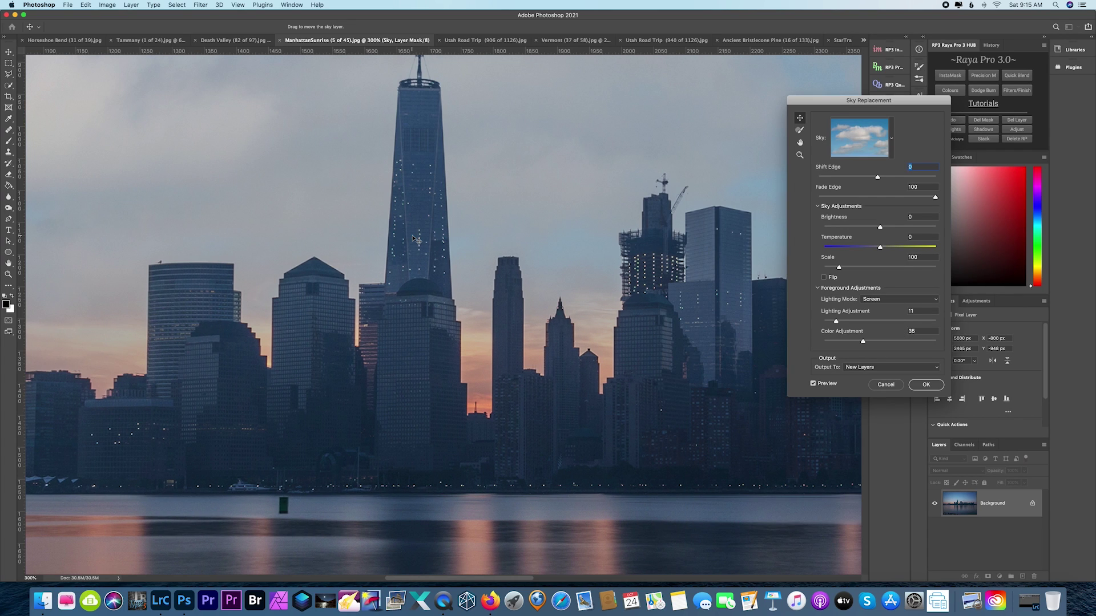
key(super+minus)
scroll(412, 239, right, 4)
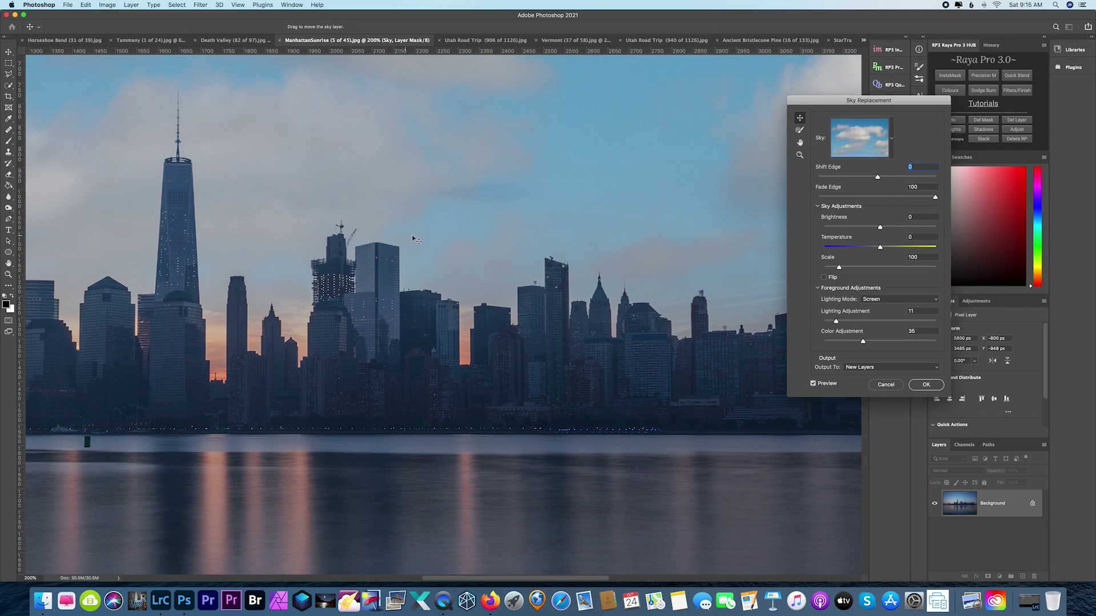
scroll(412, 239, right, 8)
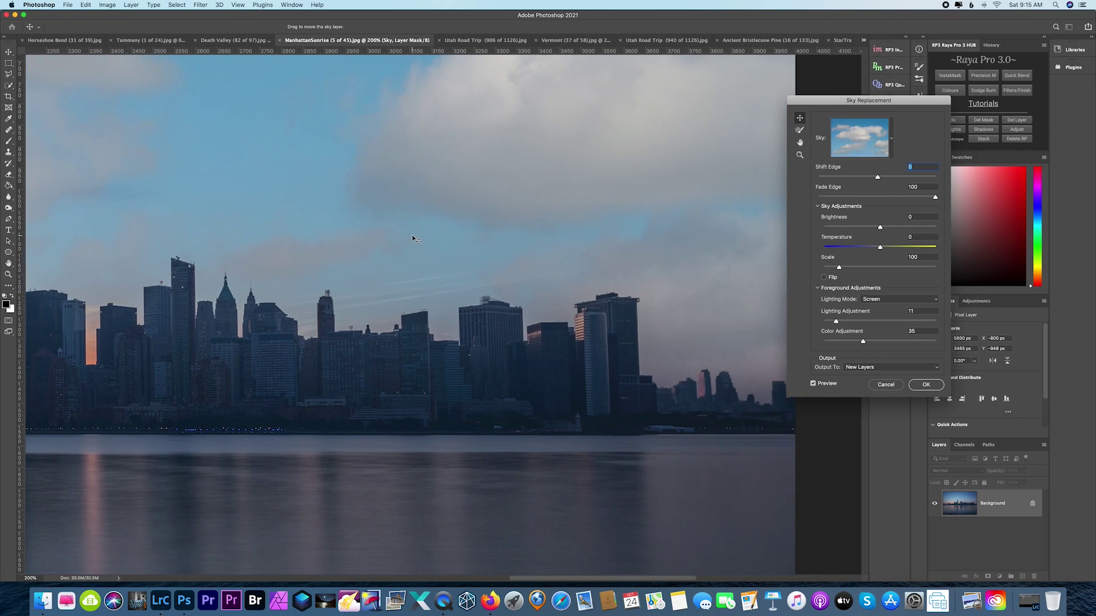
scroll(415, 240, left, 15)
Change the Manhattan sky to the sunset preset with streaked red and pink clouds and show the whole photo.
click(891, 139)
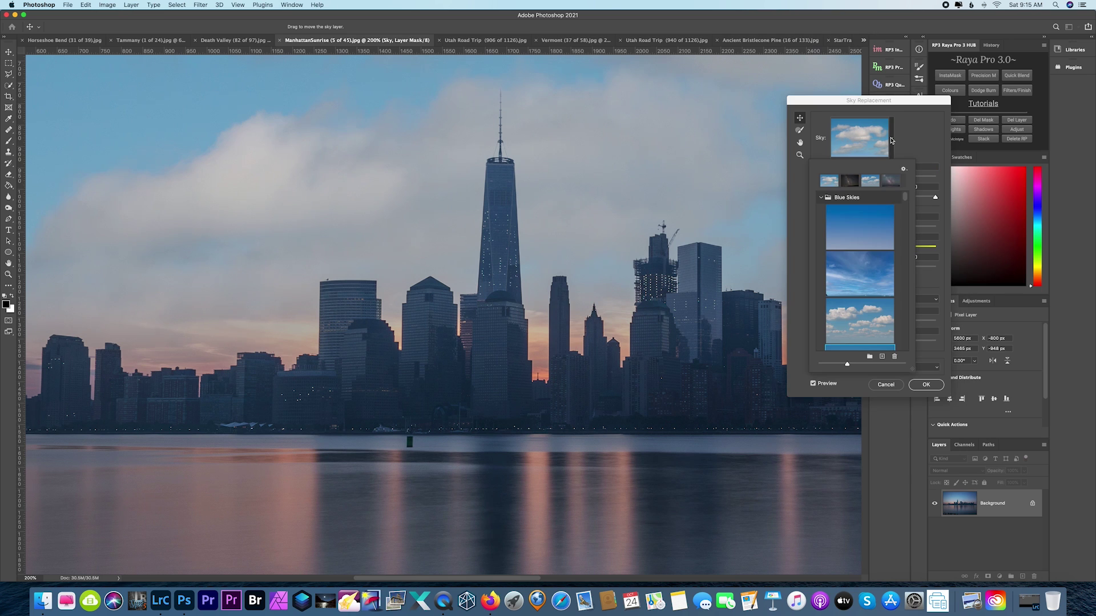
scroll(887, 243, down, 5)
scroll(888, 242, down, 2)
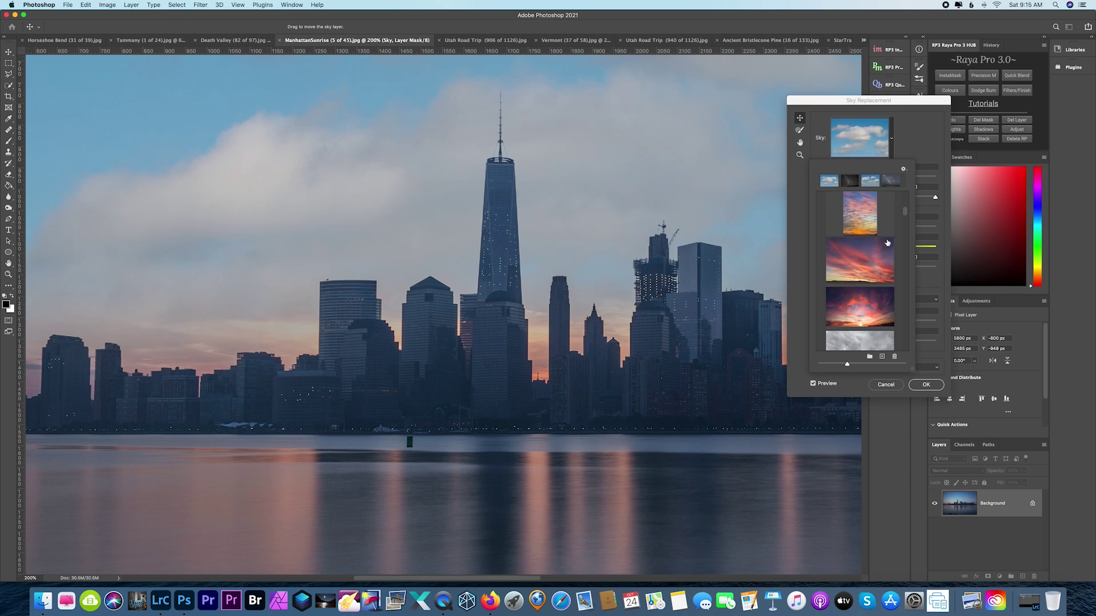
click(874, 252)
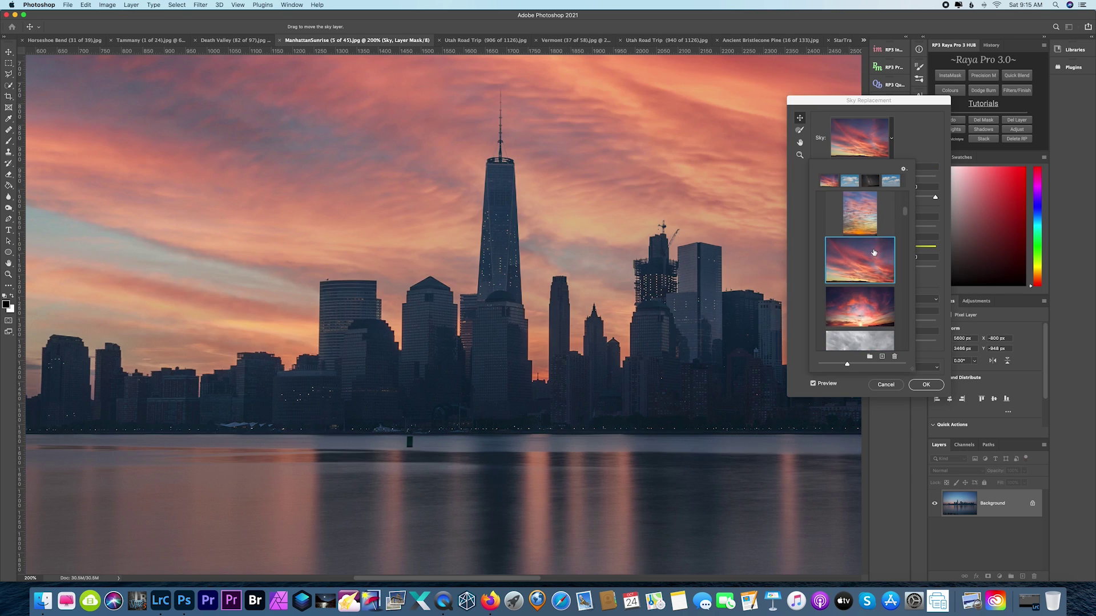
click(576, 268)
key(super+0)
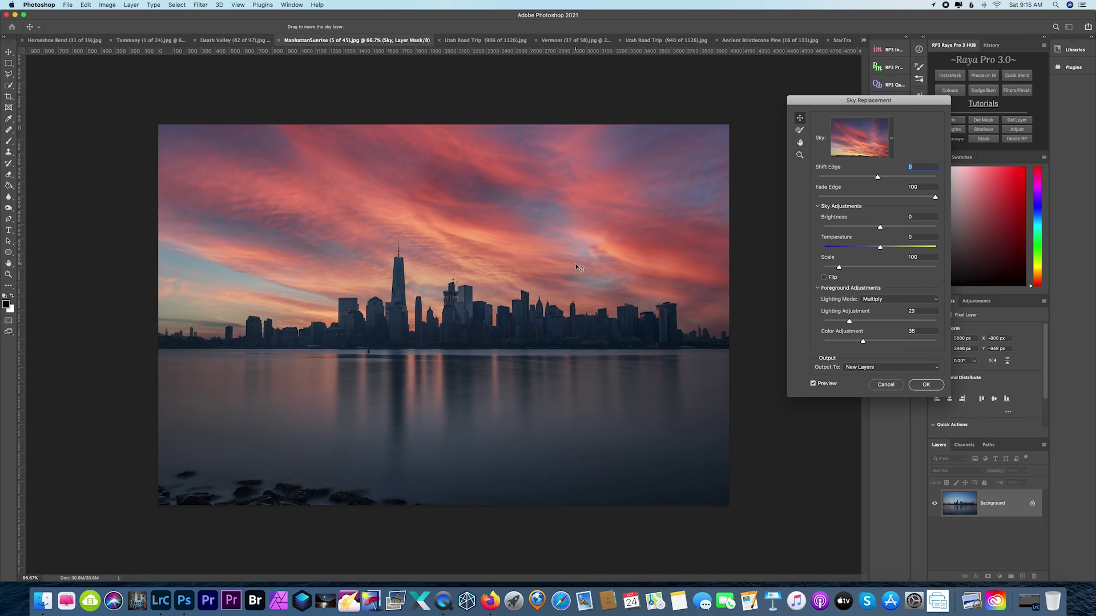
Compare the Manhattan sunset sky with the original, examine its edge along the buildings, and leave Sky Replacement without applying it.
click(813, 384)
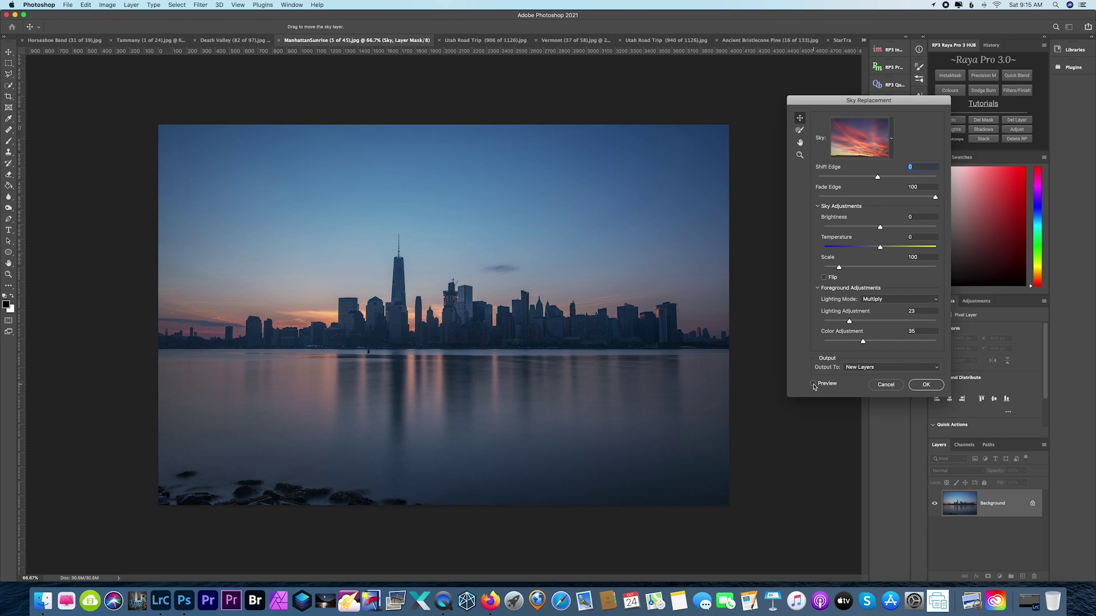
click(813, 384)
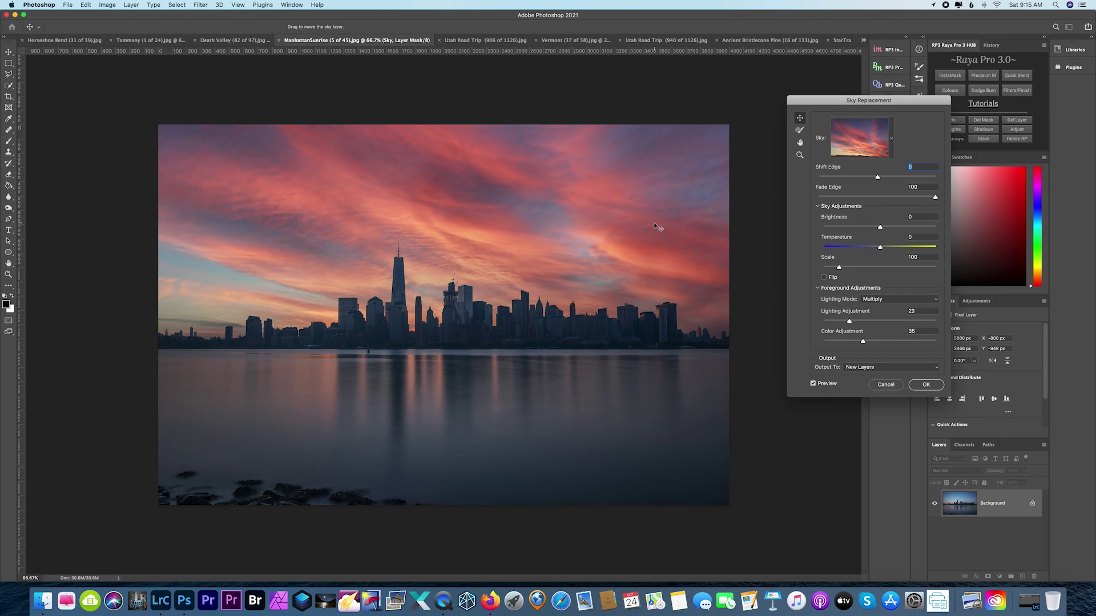
key(super+equal)
key(super+equal)
key(super+equal)
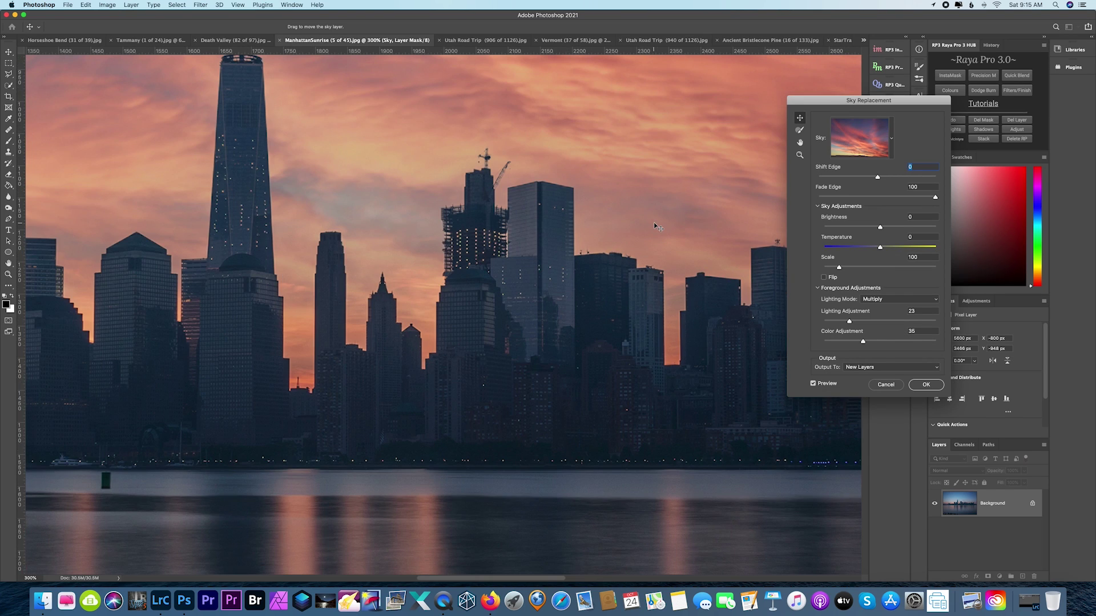
scroll(350, 84, right, 15)
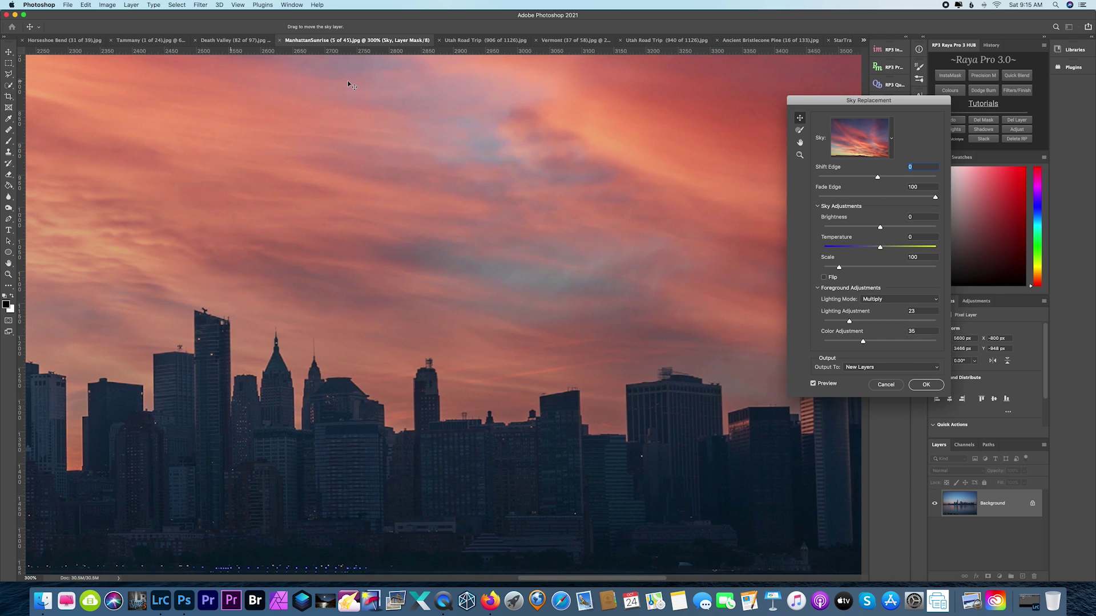
key(super+minus)
key(super+minus)
key(super+minus)
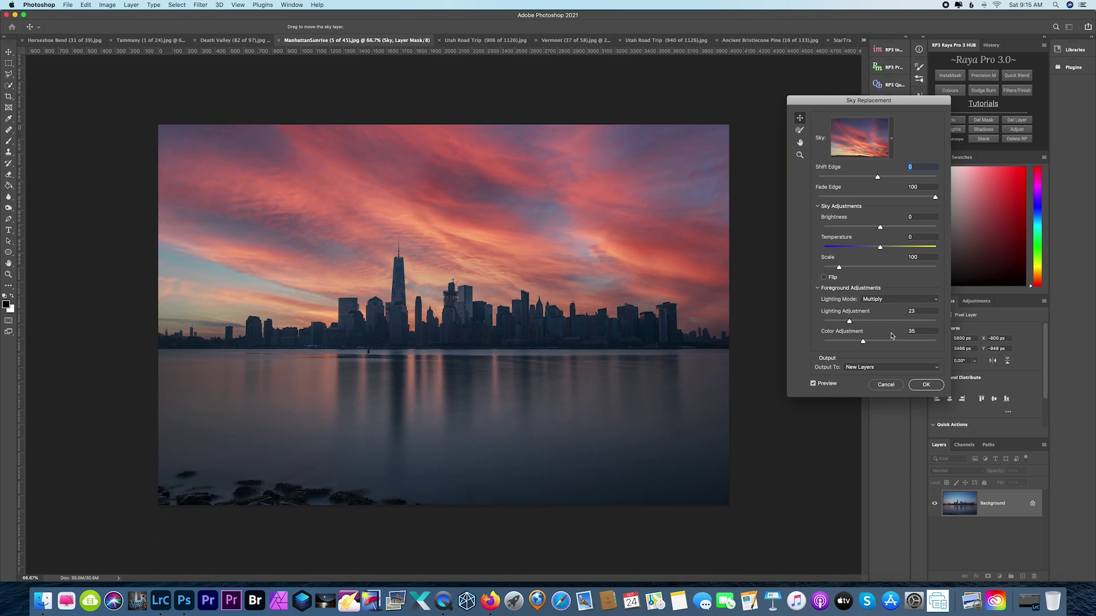
click(886, 384)
Start Sky Replacement on the Death Valley road photo with the Blue Skies preset of thin, wispy clouds.
click(235, 41)
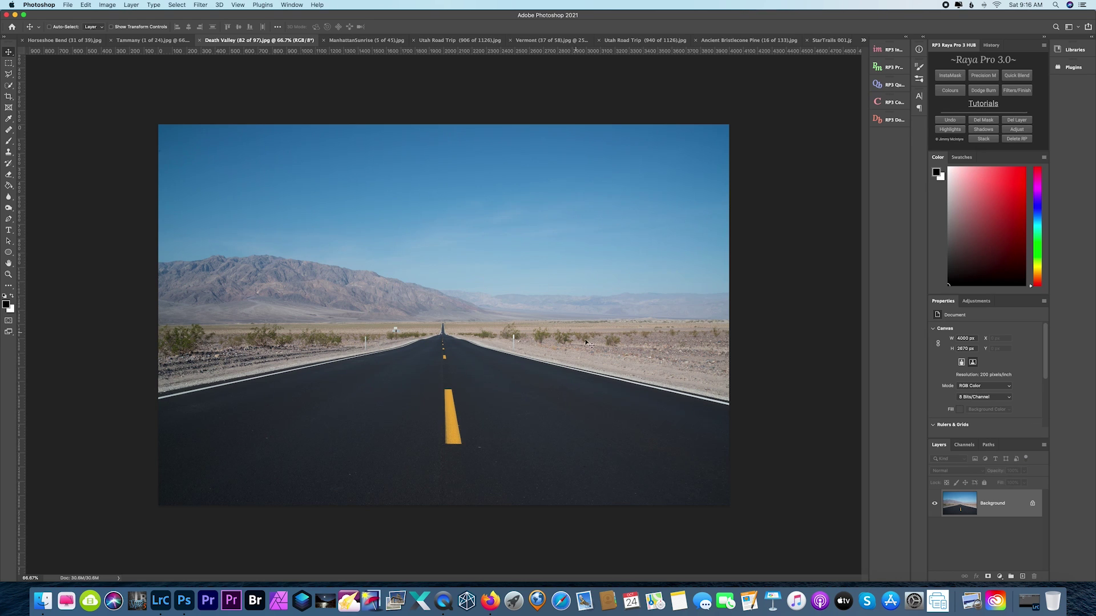
click(86, 5)
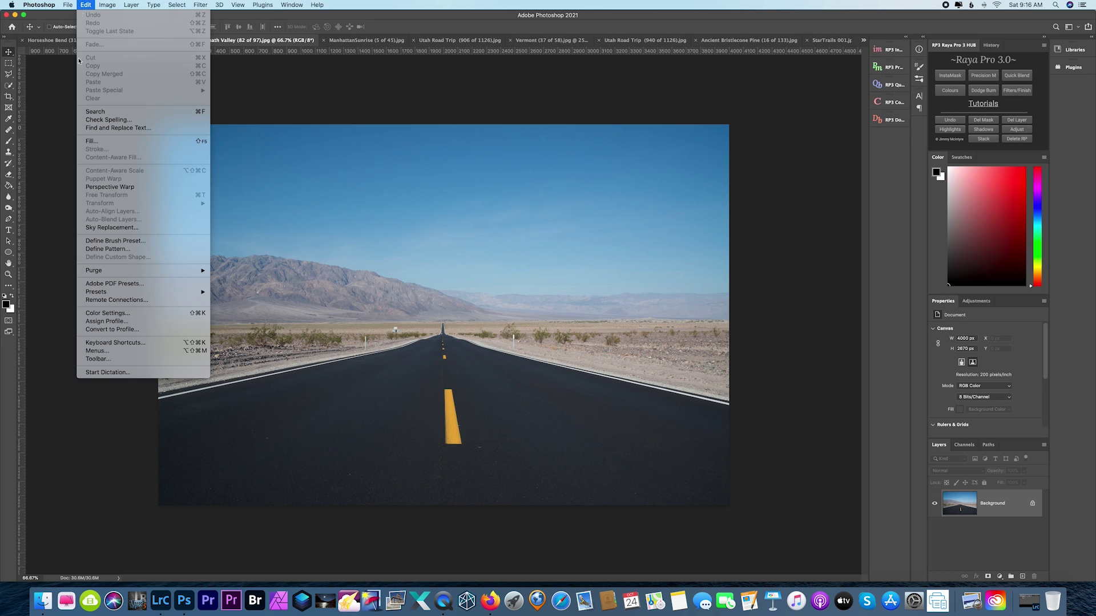
click(114, 227)
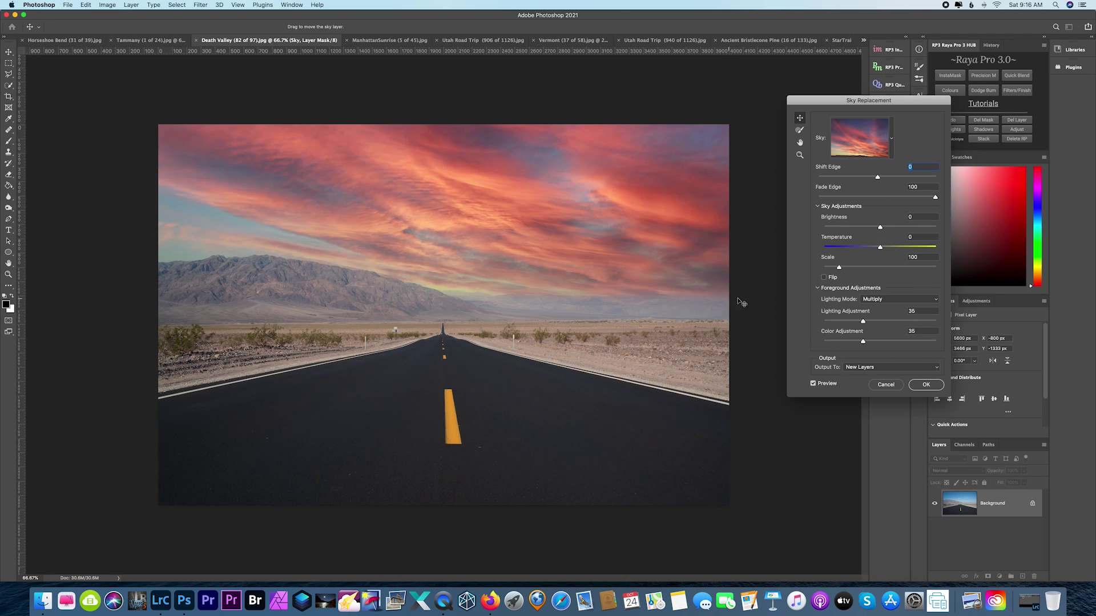
click(892, 138)
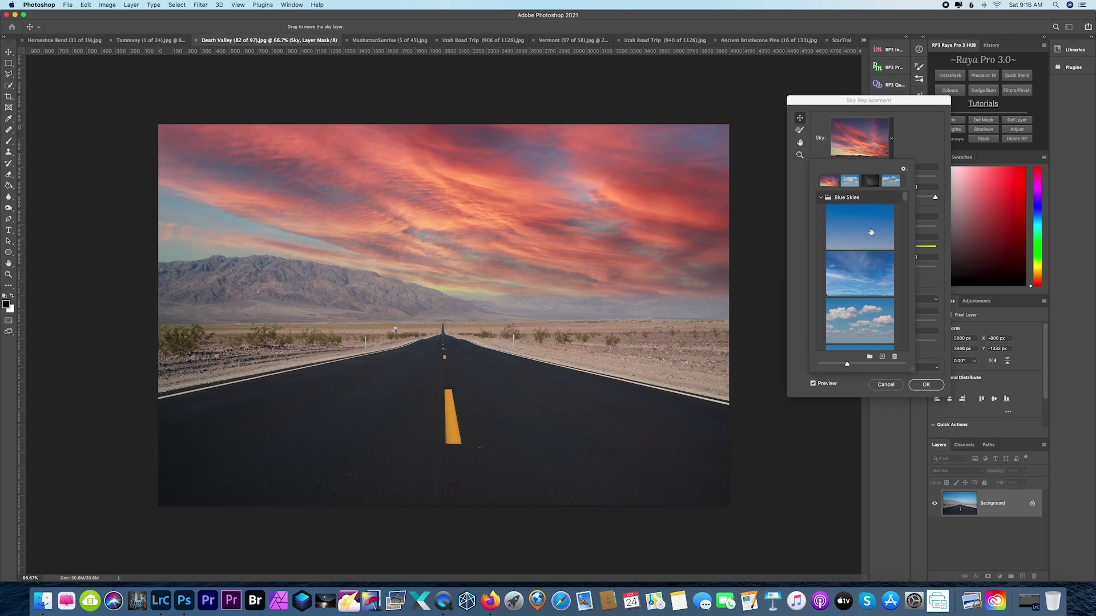
click(865, 265)
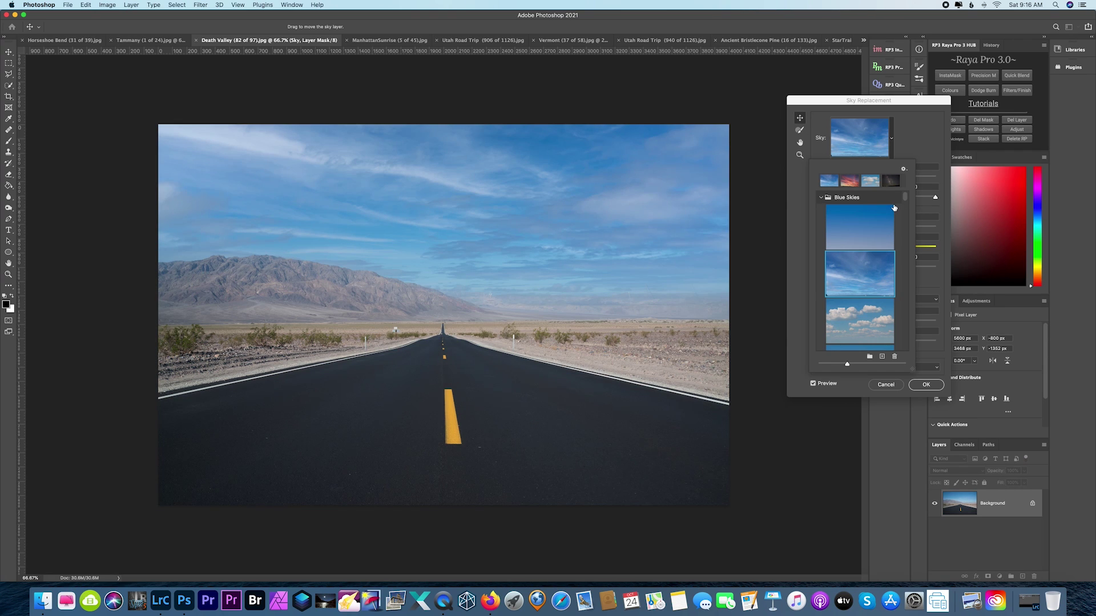
click(890, 138)
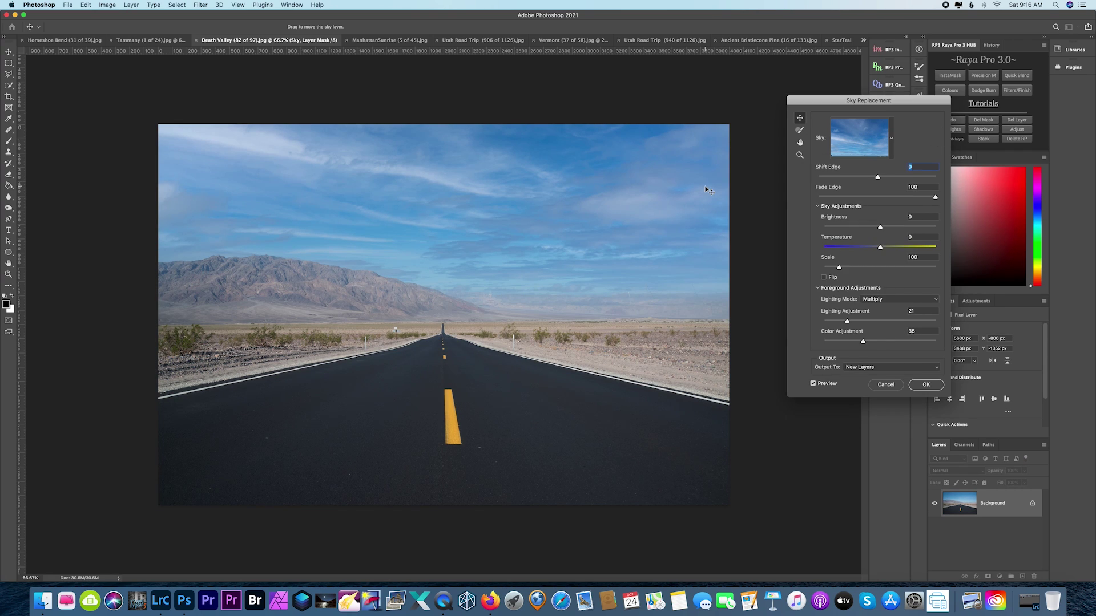
Refine the sky's blend over Death Valley's distant mountains with Shift Edge -55 and Fade Edge 64, checking the wider view.
key(super+equal)
key(super+equal)
key(super+equal)
key(super+equal)
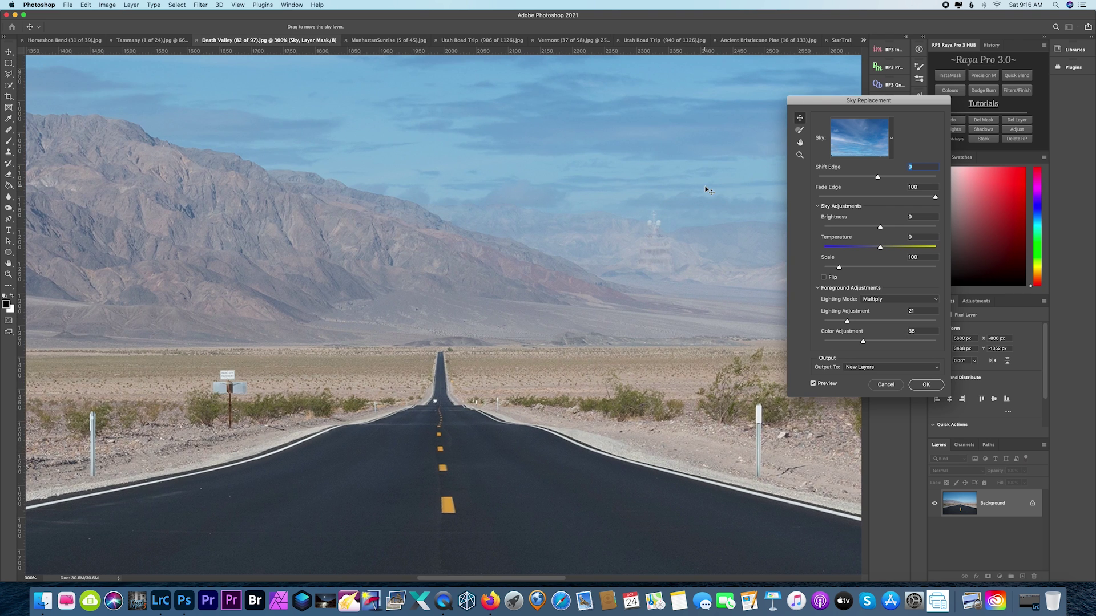
scroll(341, 223, right, 10)
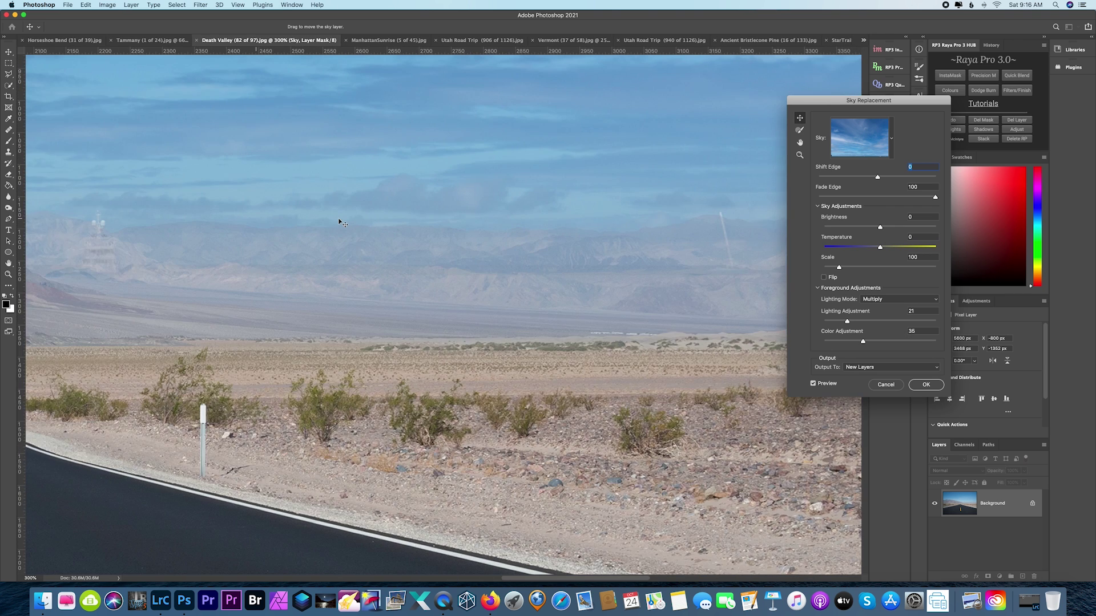
scroll(341, 222, right, 3)
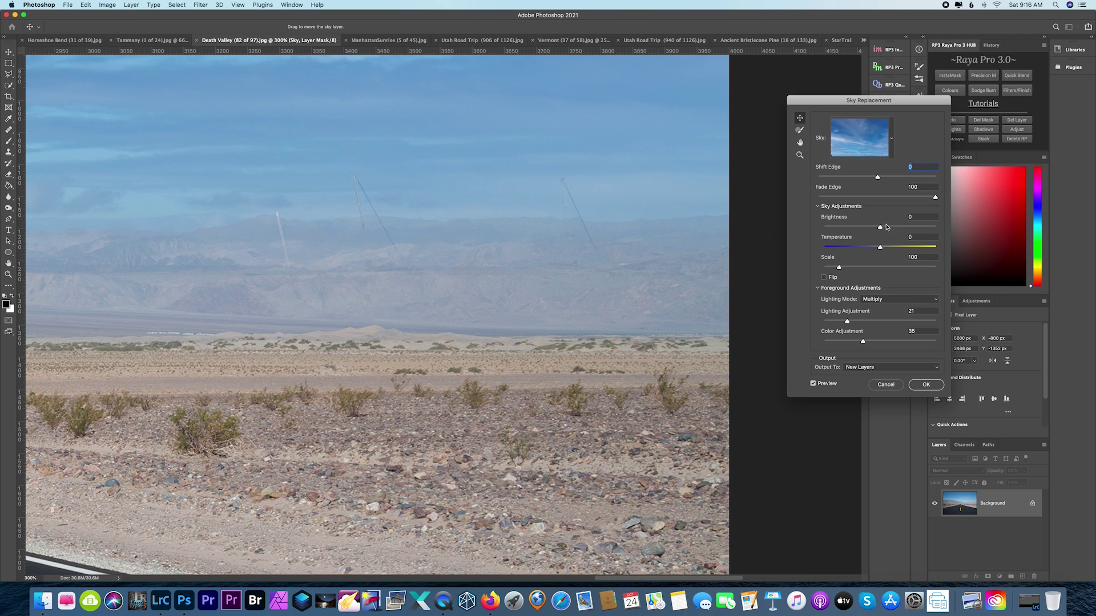
drag(877, 177, 845, 178)
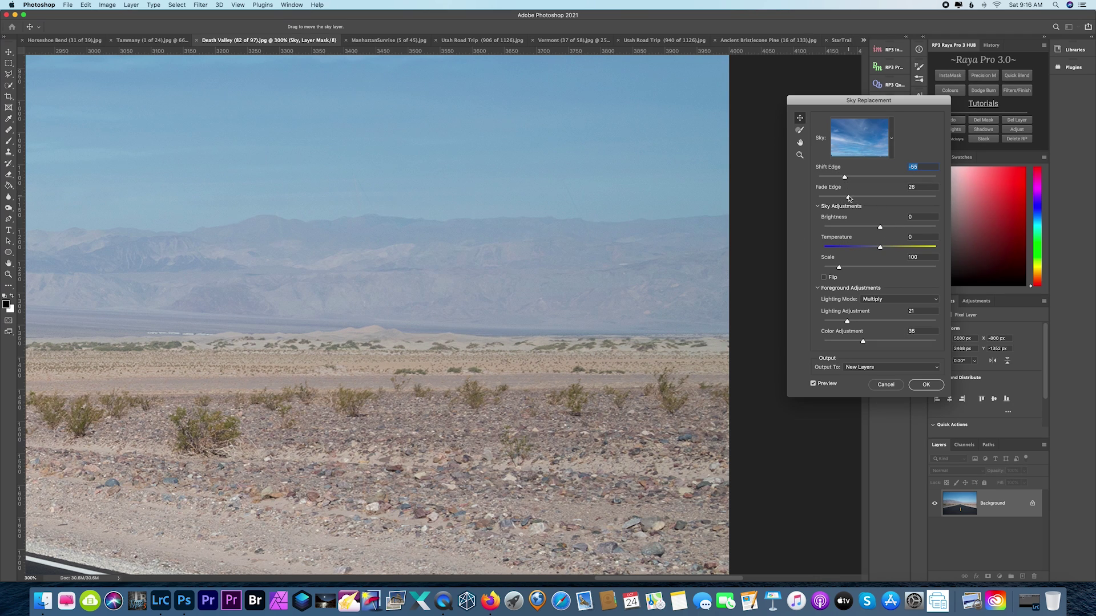
drag(848, 197, 893, 197)
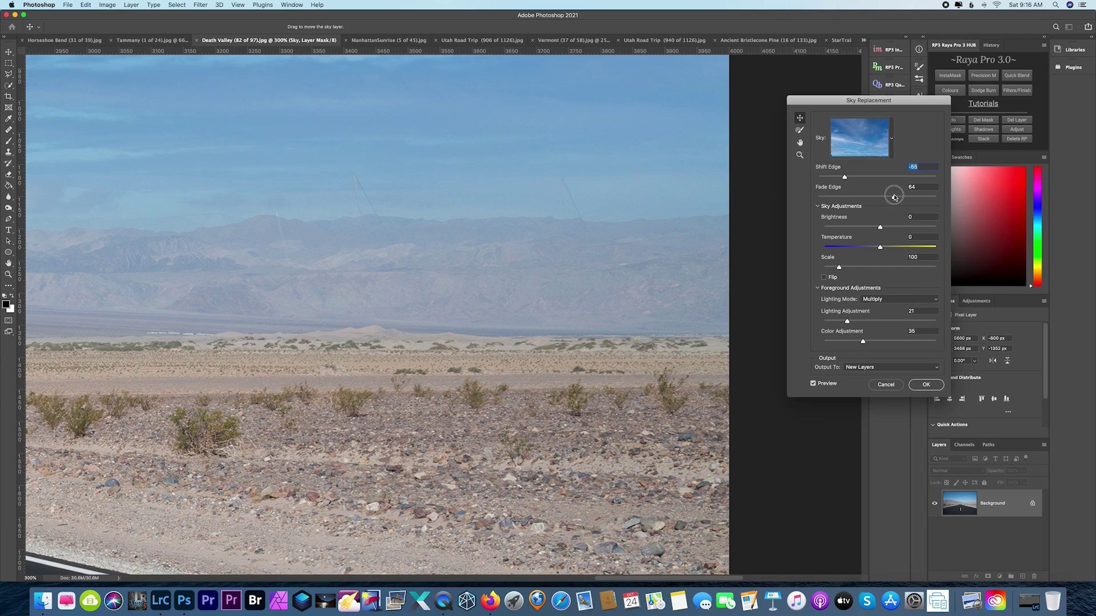
key(super+1)
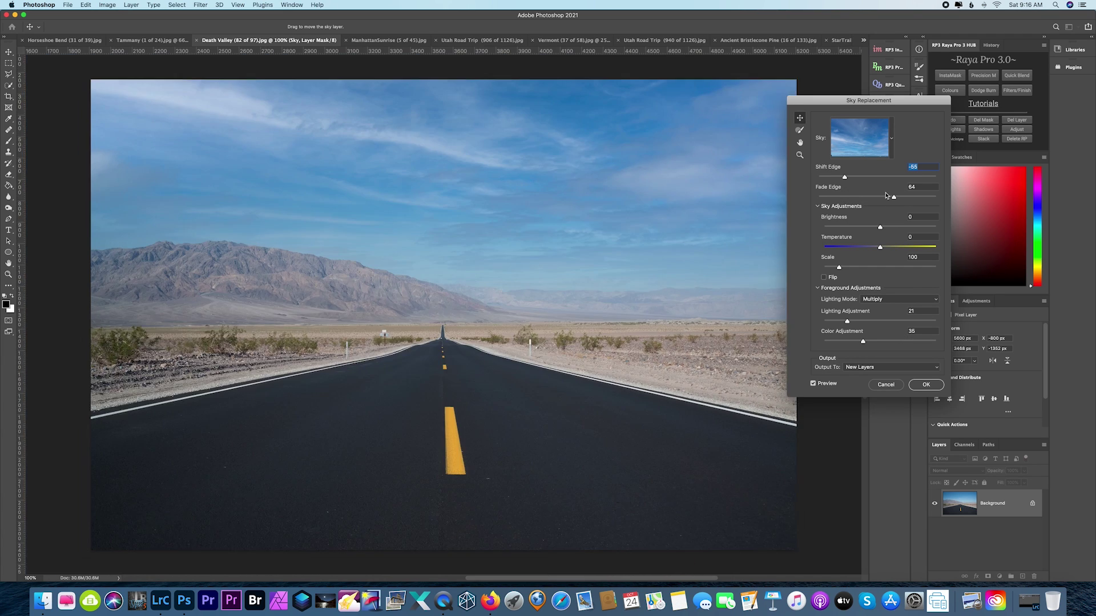
key(super+minus)
key(super+plus)
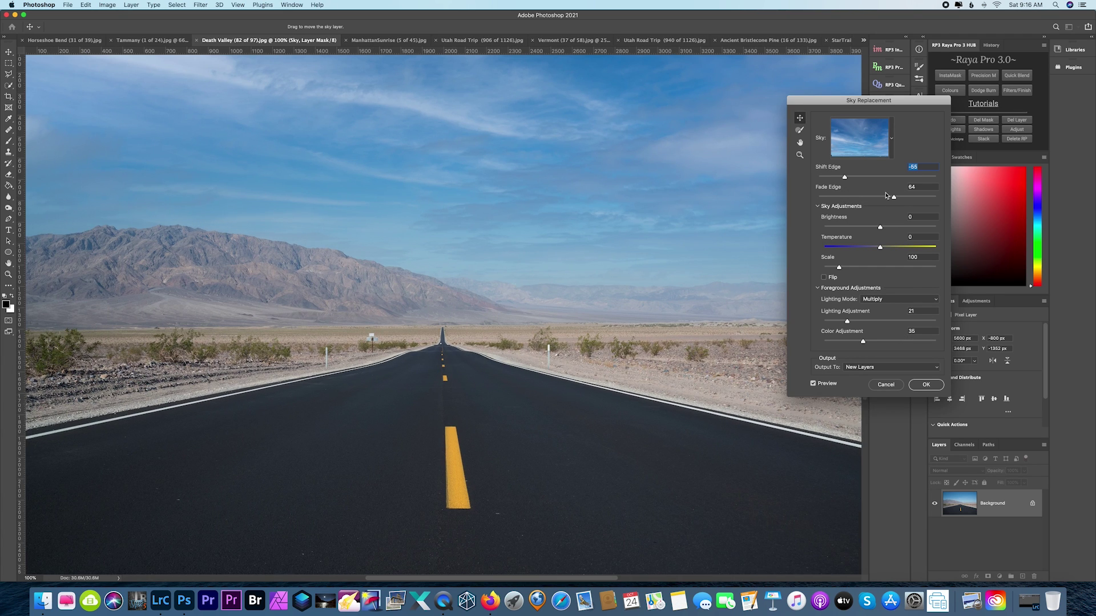
scroll(588, 197, right, 5)
Change the Death Valley sky to the Blue Skies preset with small scattered white clouds.
click(889, 143)
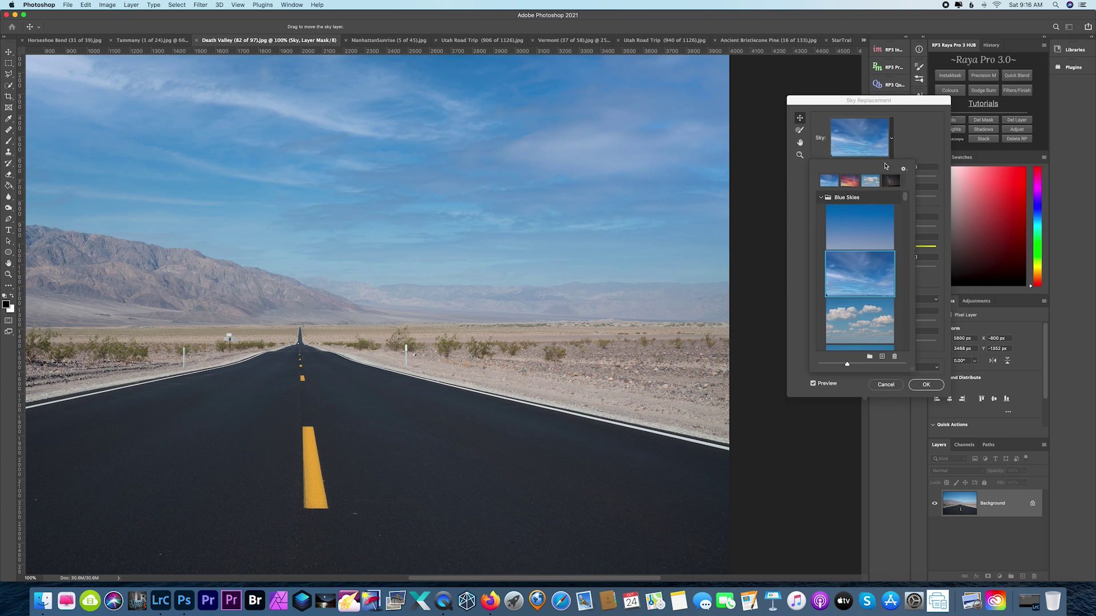
scroll(876, 249, down, 2)
click(874, 260)
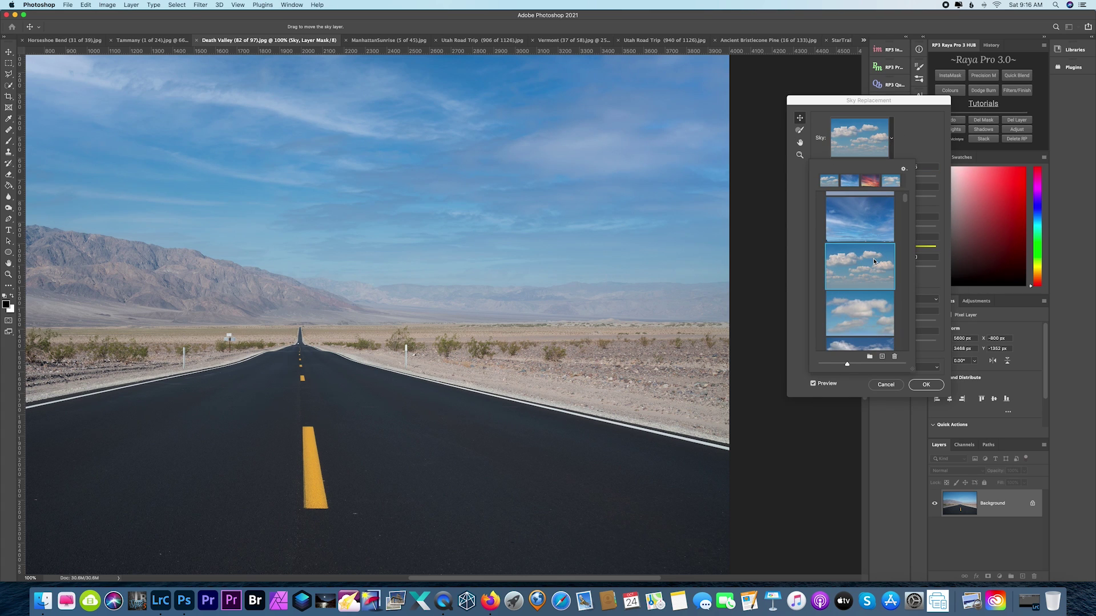
scroll(483, 229, right, 5)
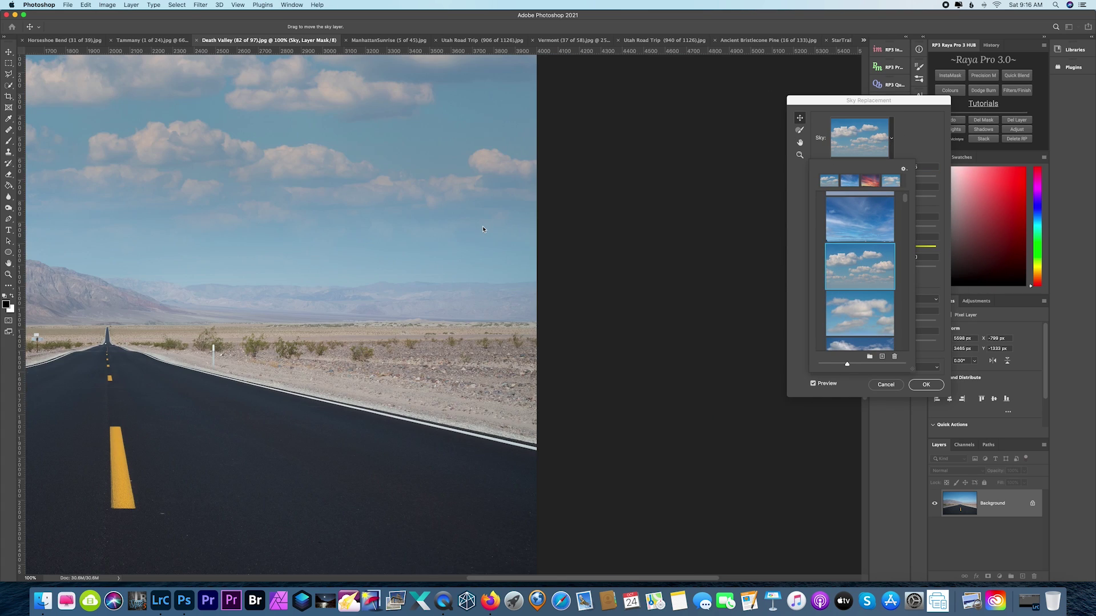
Examine the scattered-cloud sky across the Death Valley mountains and road, and leave Sky Replacement without applying it.
scroll(483, 229, left, 2)
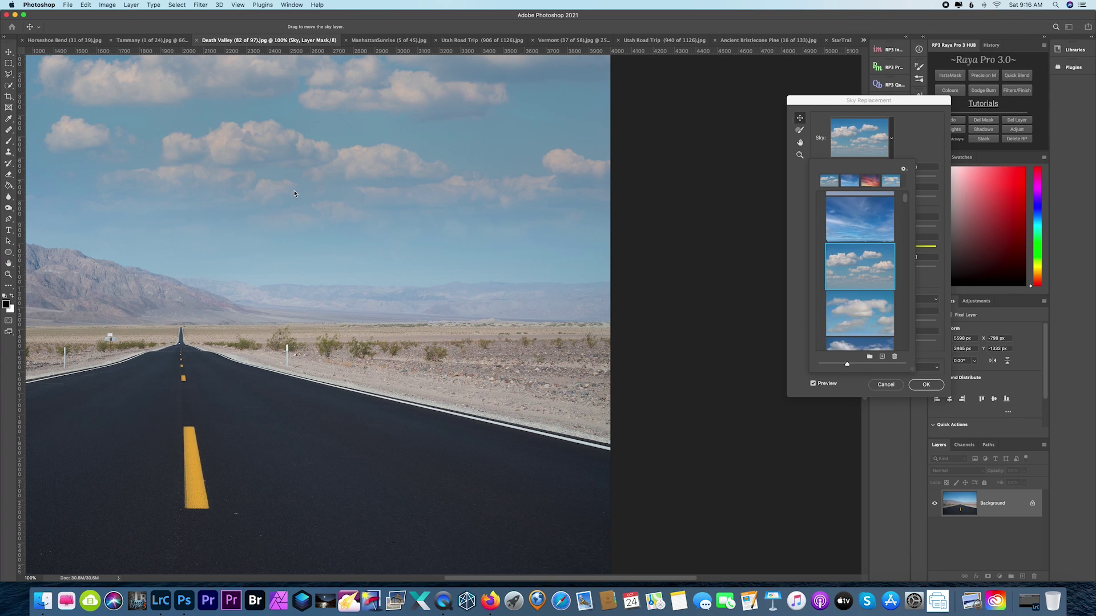
scroll(294, 193, left, 6)
scroll(294, 194, up, 4)
scroll(294, 193, down, 2)
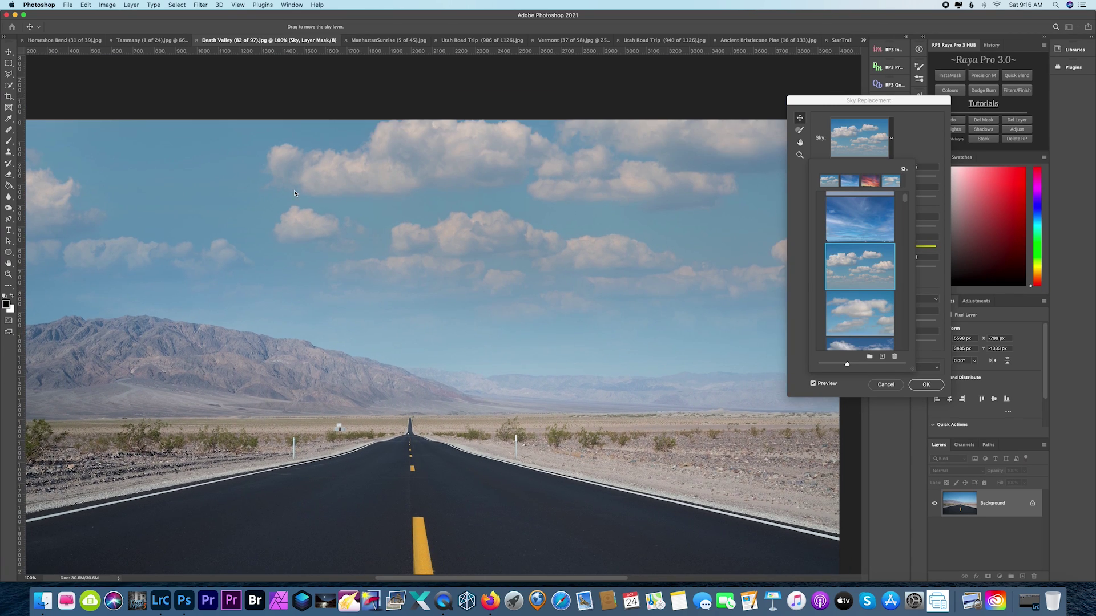
scroll(295, 193, right, 4)
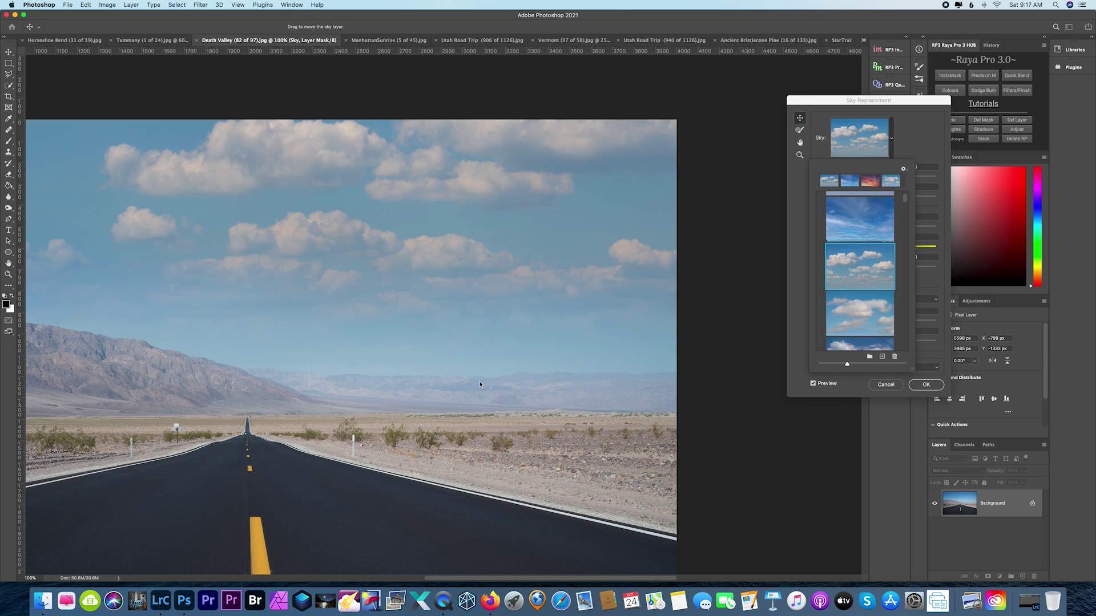
scroll(575, 338, left, 10)
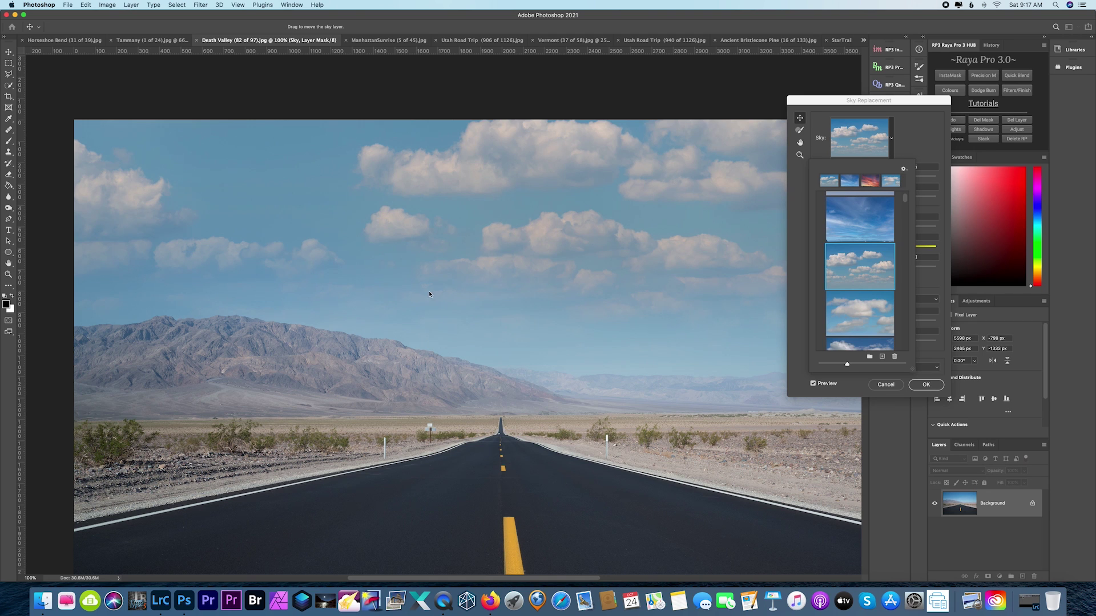
click(885, 385)
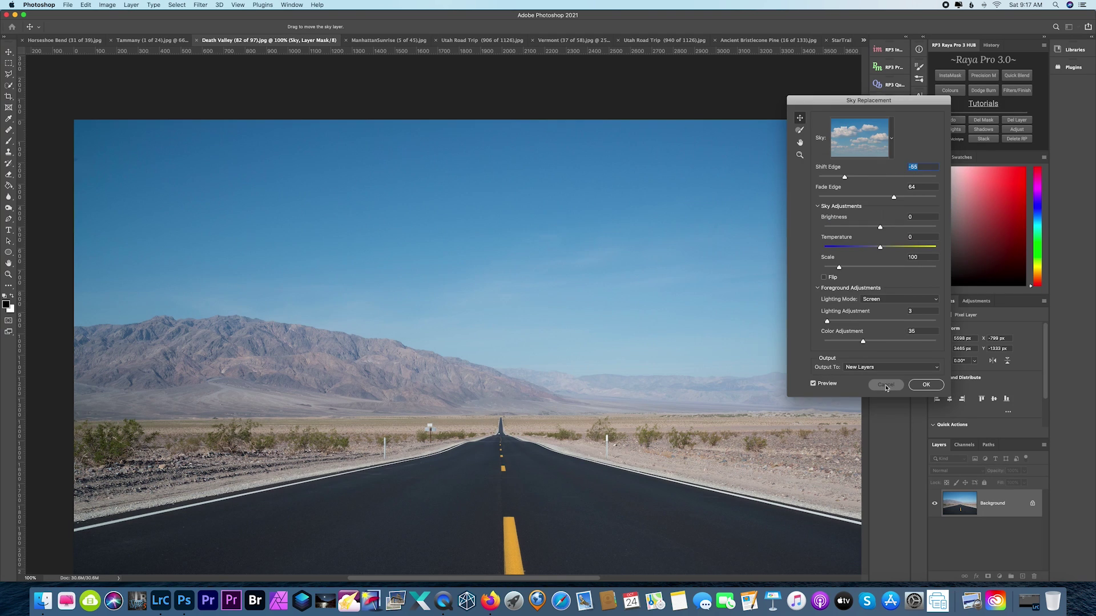
Switch to the Tammany river valley photo and start Sky Replacement on it at 100% view.
click(127, 42)
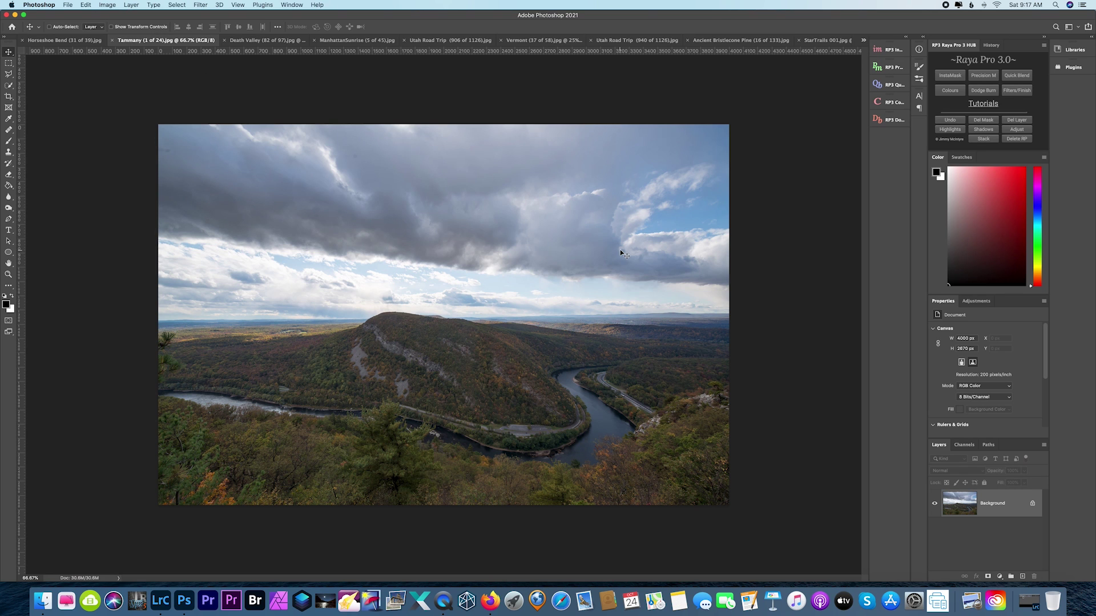
key(super+1)
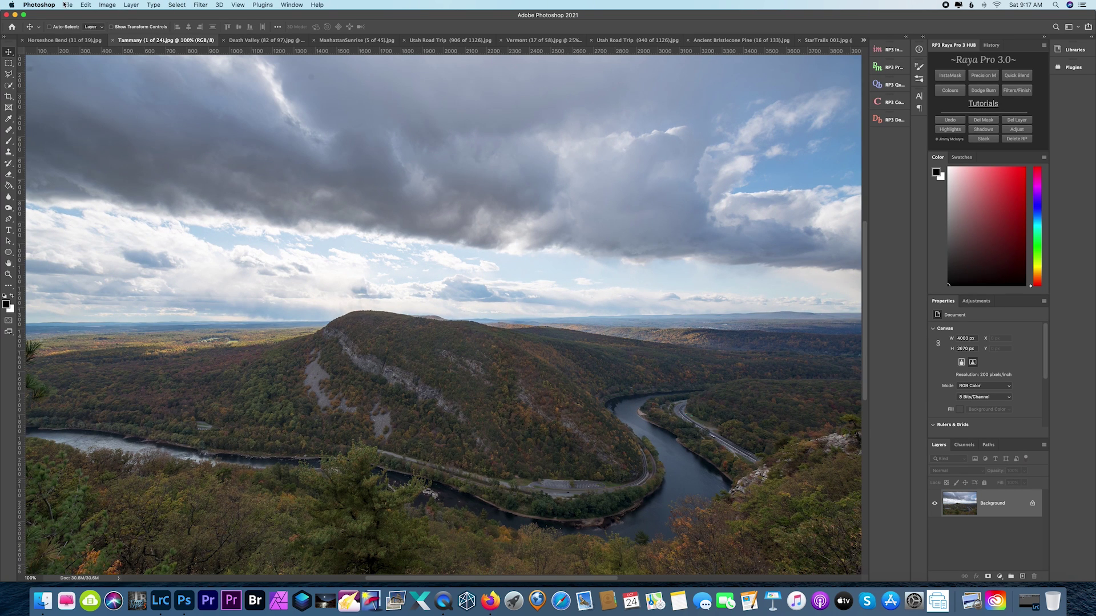
click(85, 4)
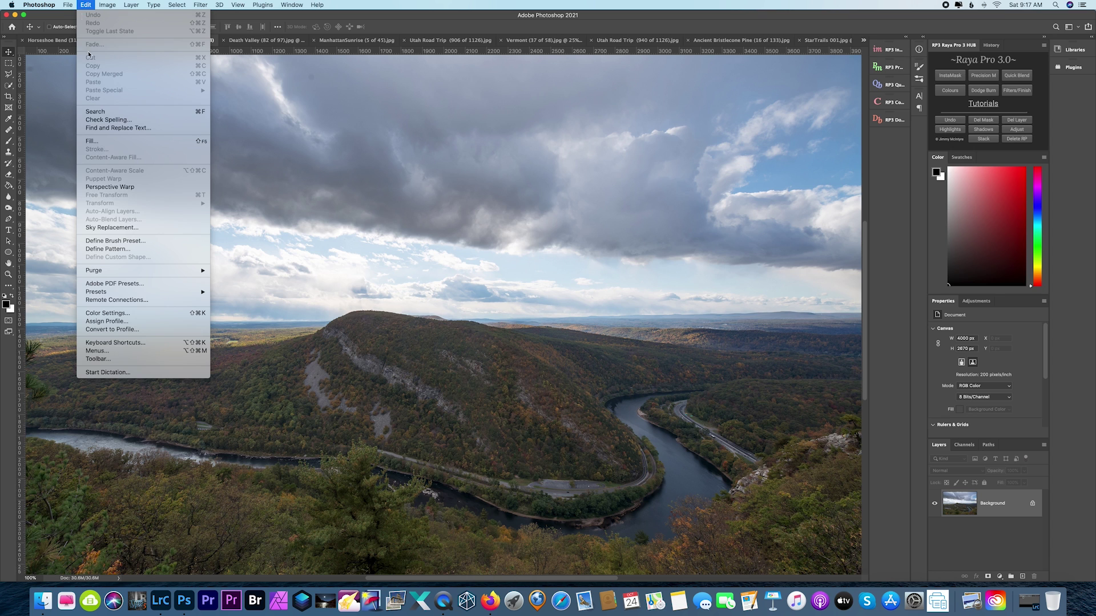
click(127, 228)
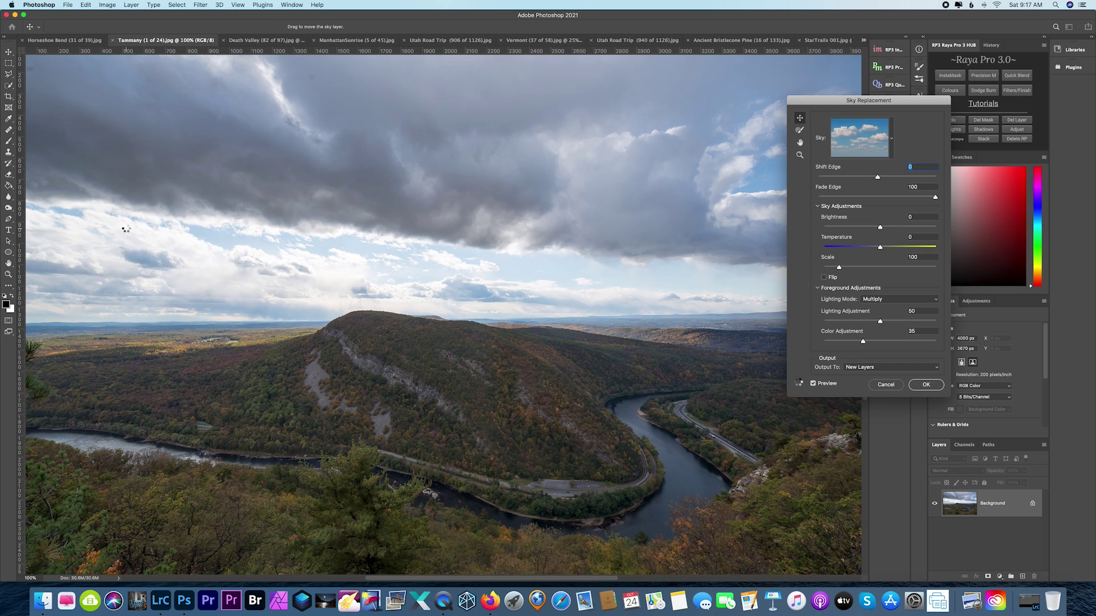
Set Shift Edge to -8 and Fade Edge to 40 for the Tammany sky, checking the blend along the horizon.
drag(935, 197, 796, 197)
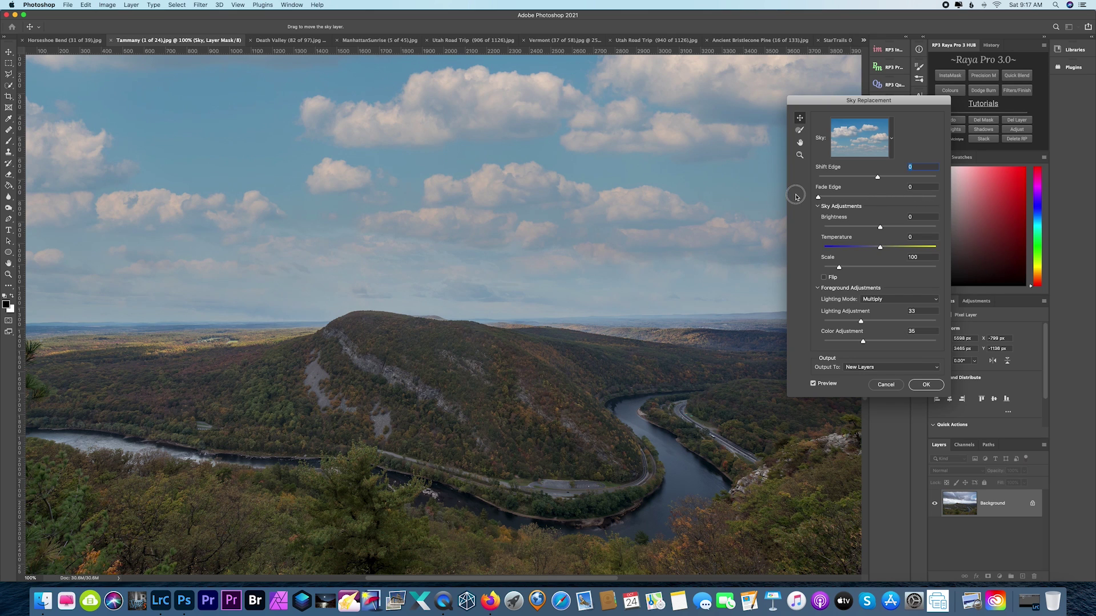
mouse_move(877, 177)
mouse_down()
mouse_move(915, 178)
mouse_move(872, 181)
mouse_up()
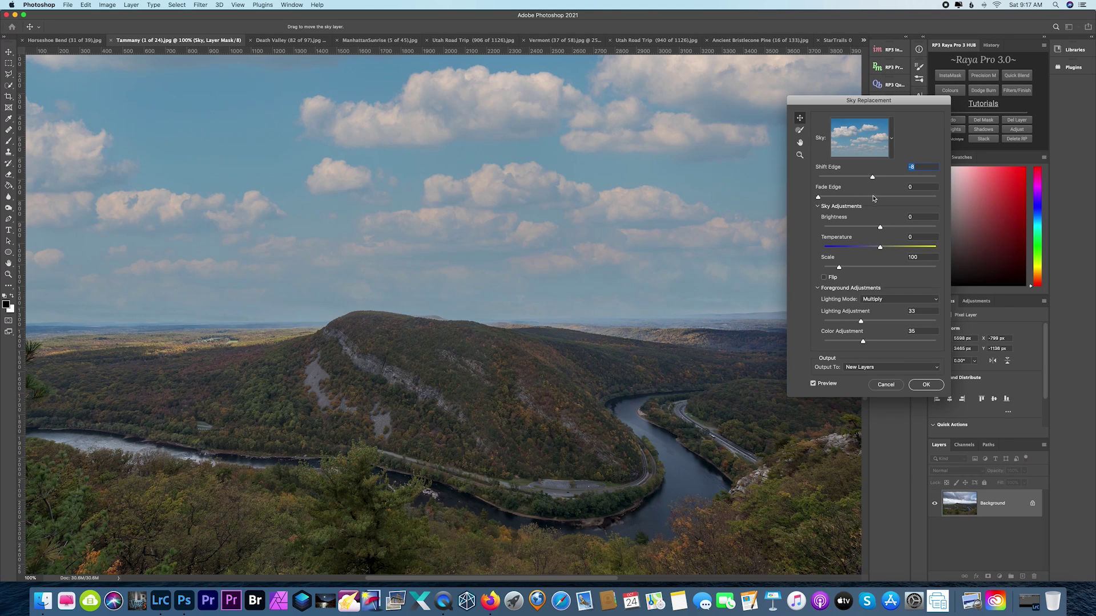
click(865, 197)
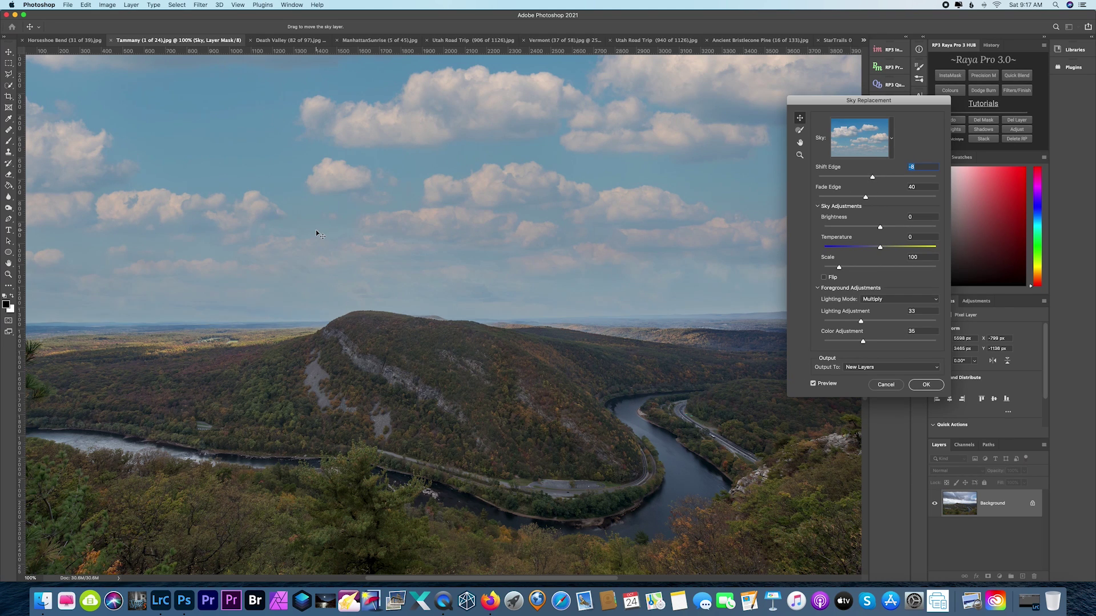
scroll(318, 233, right, 10)
scroll(317, 233, left, 5)
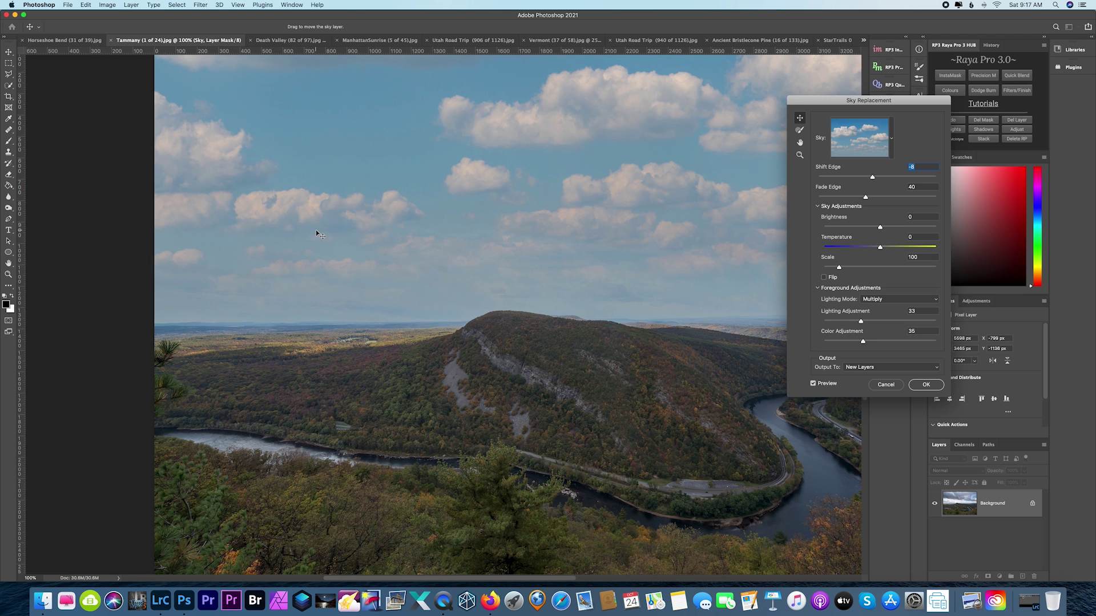
scroll(317, 234, right, 10)
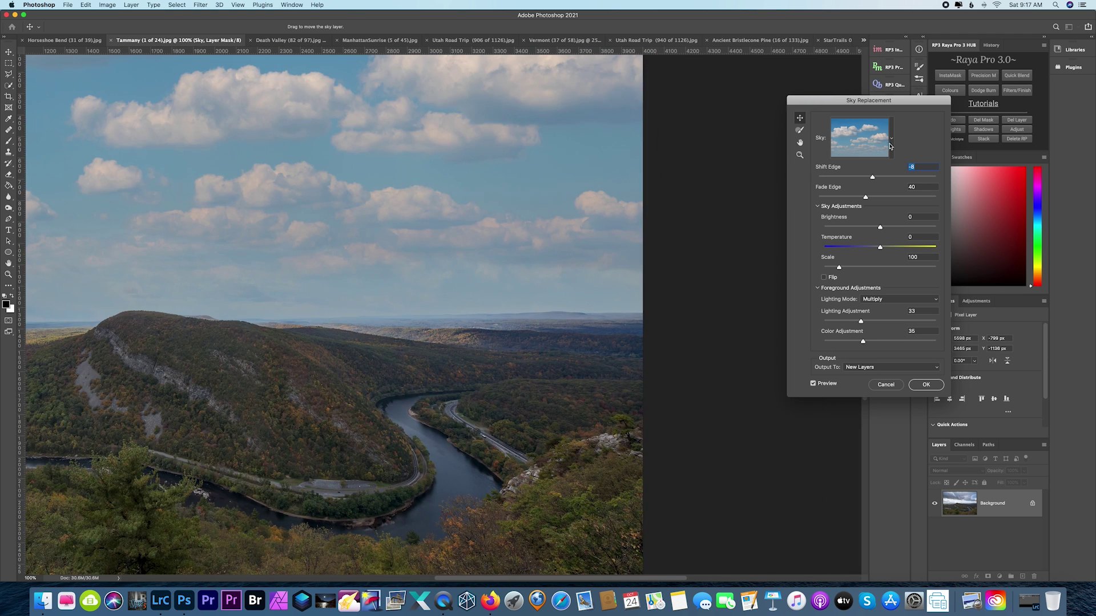
Change the Tammany sky to the Blue Skies preset with larger, thicker banks of white and grey clouds.
click(890, 142)
scroll(882, 263, down, 10)
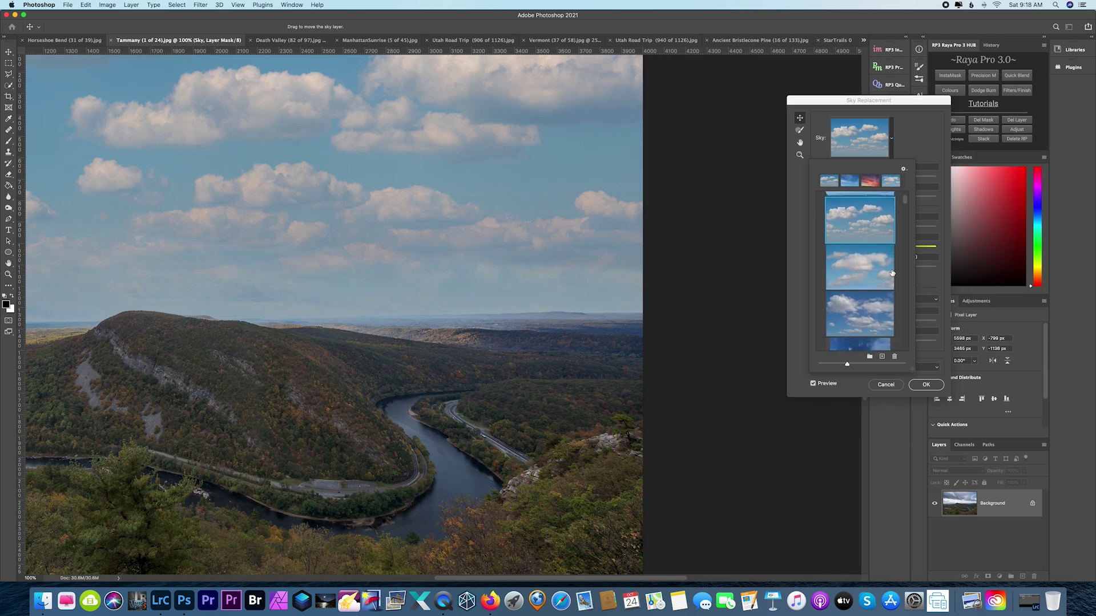
click(872, 252)
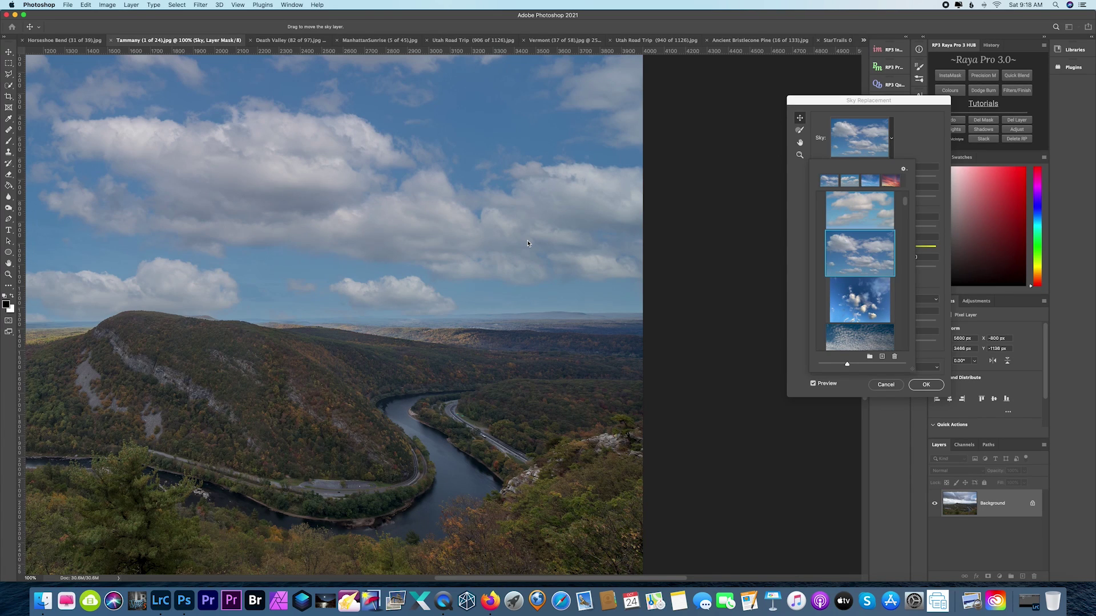
scroll(528, 243, left, 5)
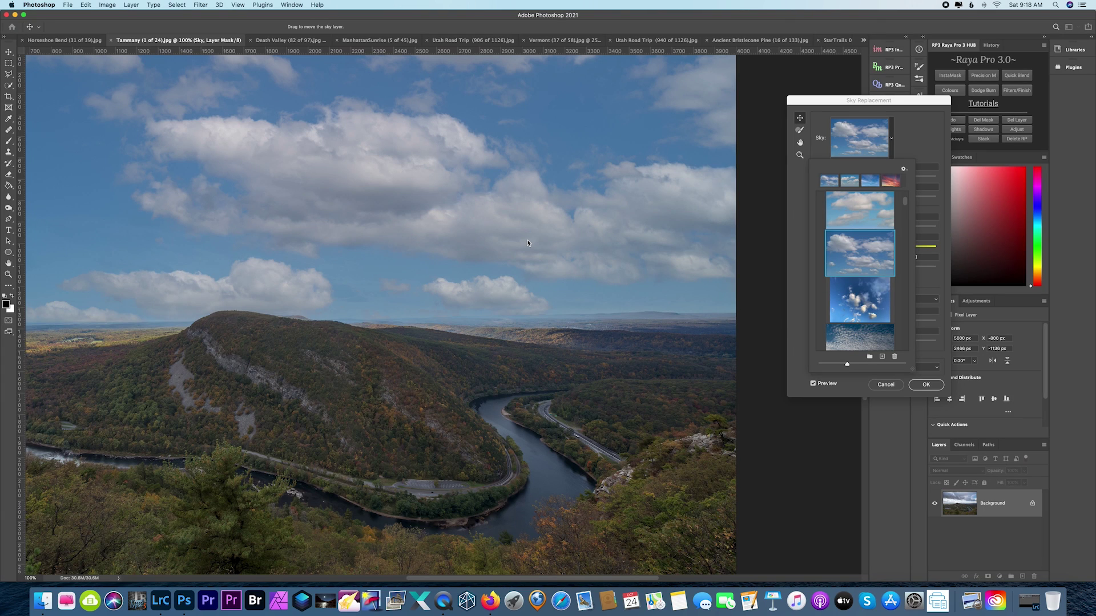
click(286, 195)
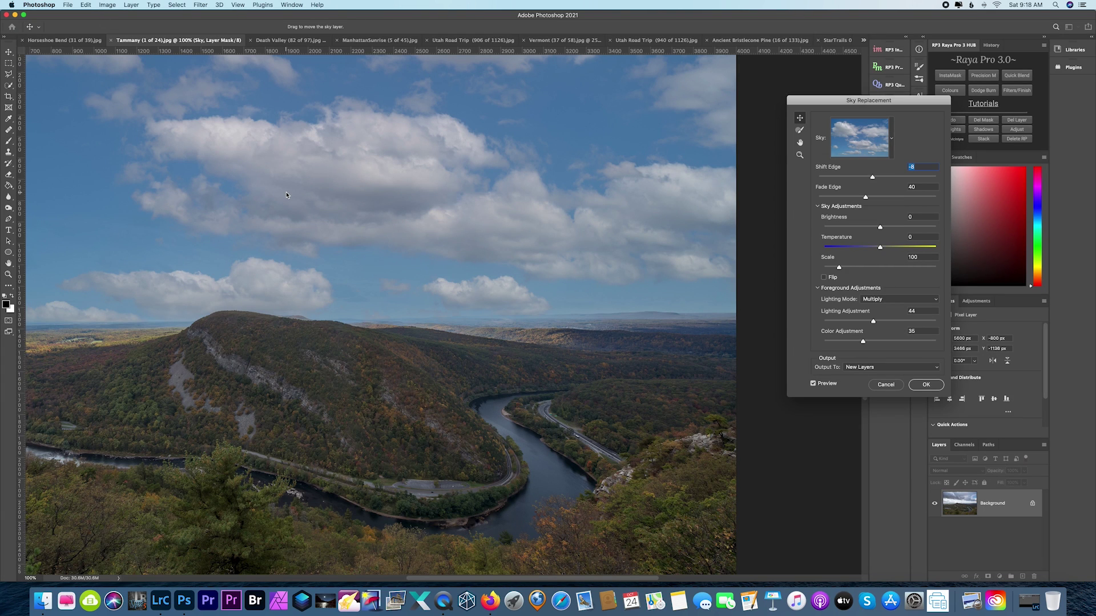
Refine the sky's blend over Tammany's distant hills at 300% view with Shift Edge -4 and Fade Edge 79.
key(super+equal)
key(super+equal)
scroll(286, 192, right, 10)
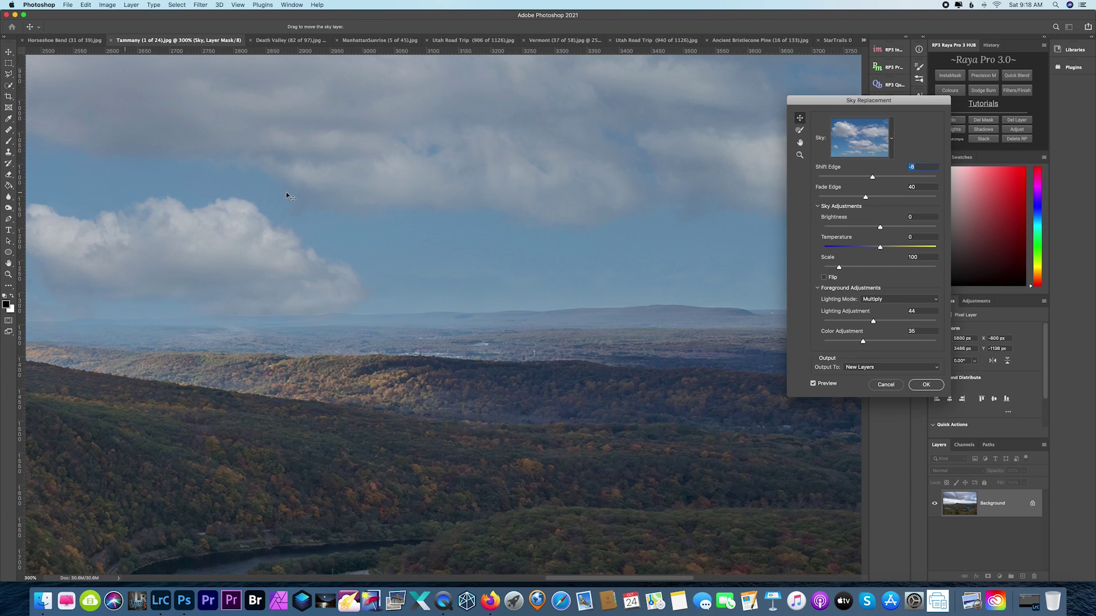
scroll(316, 330, left, 4)
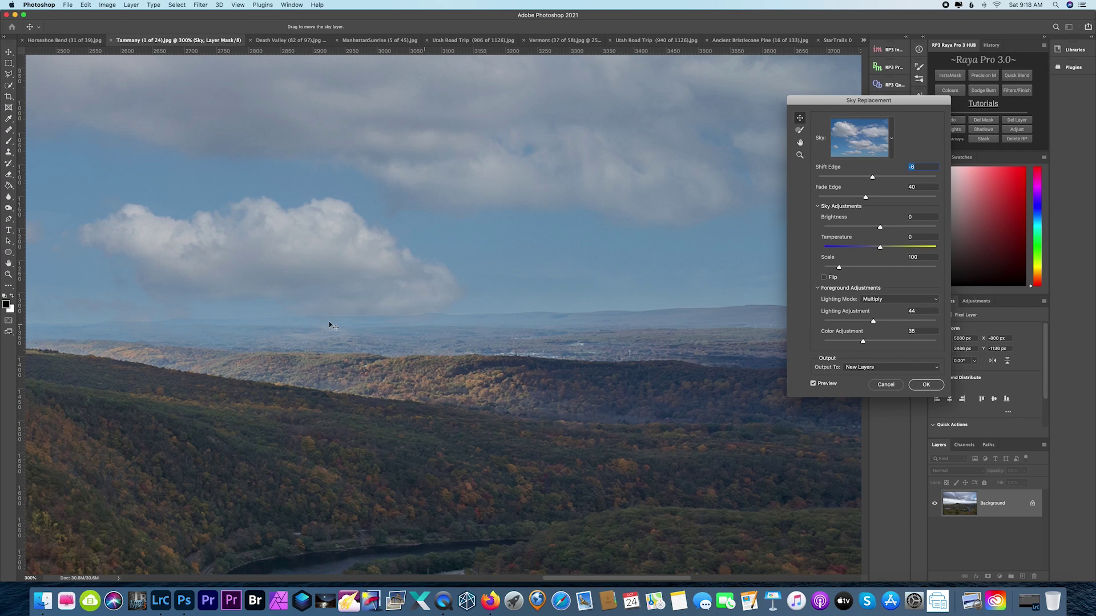
drag(871, 177, 911, 200)
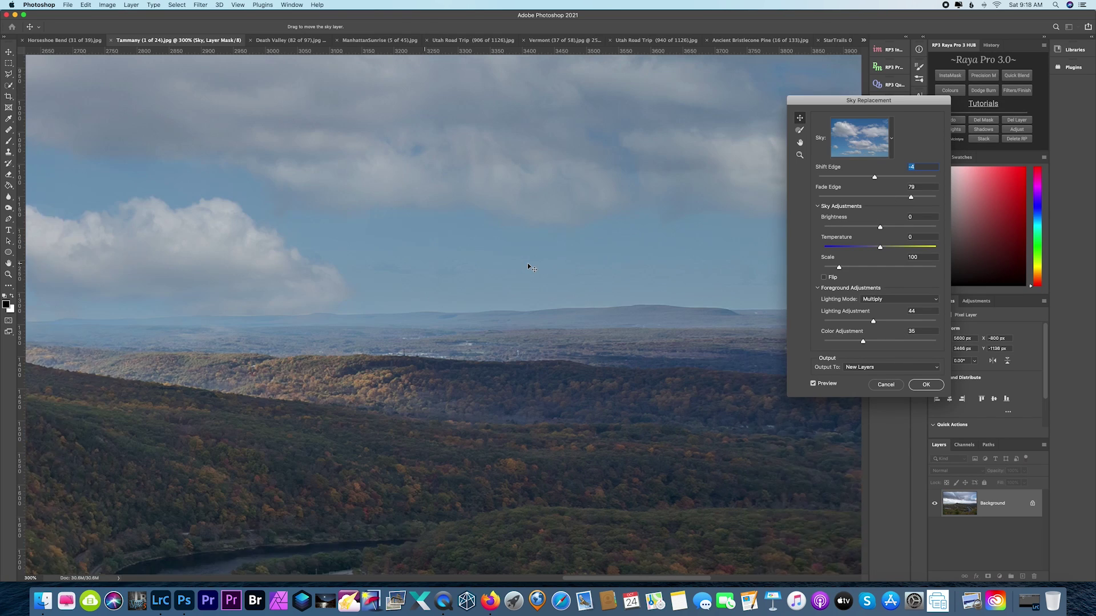
scroll(528, 262, left, 10)
scroll(528, 262, left, 12)
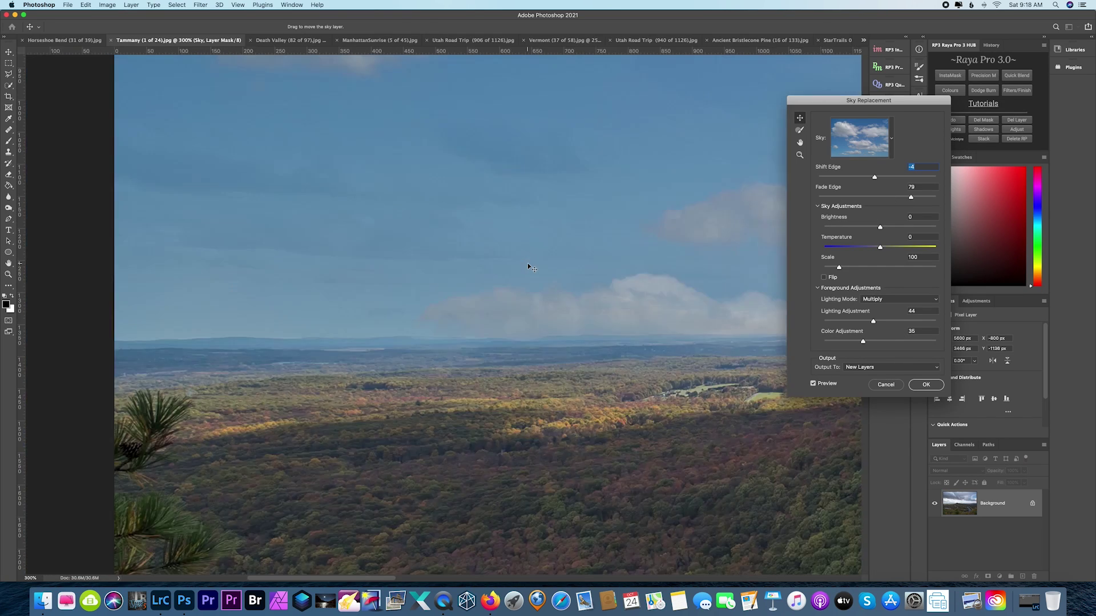
scroll(527, 262, right, 2)
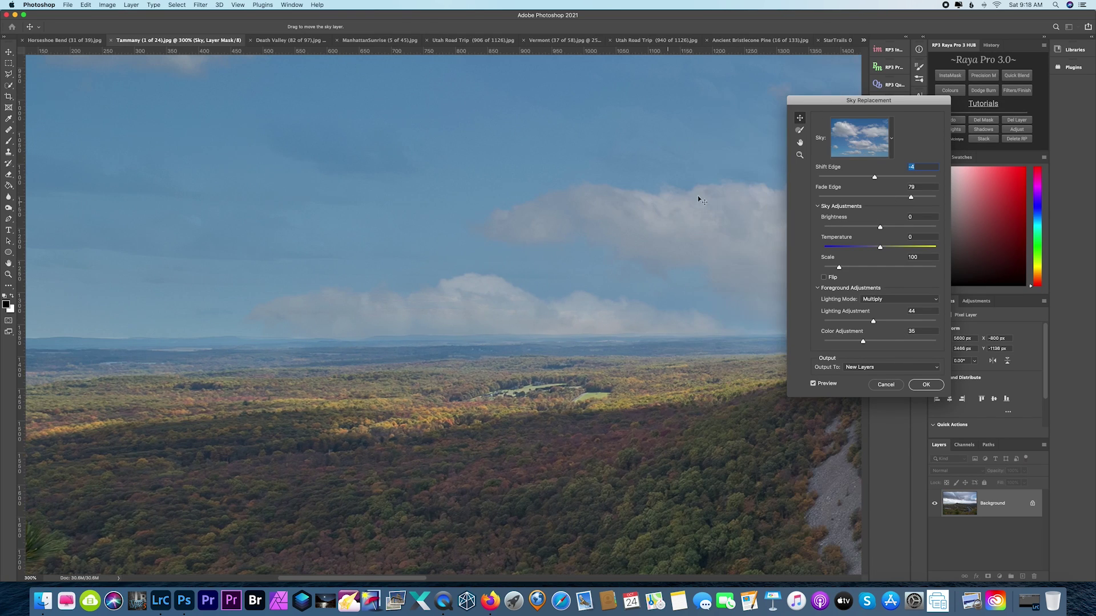
Set the Sky Brush to subtract and inspect the horizon across the Tammany photo, up close and in full view.
click(800, 130)
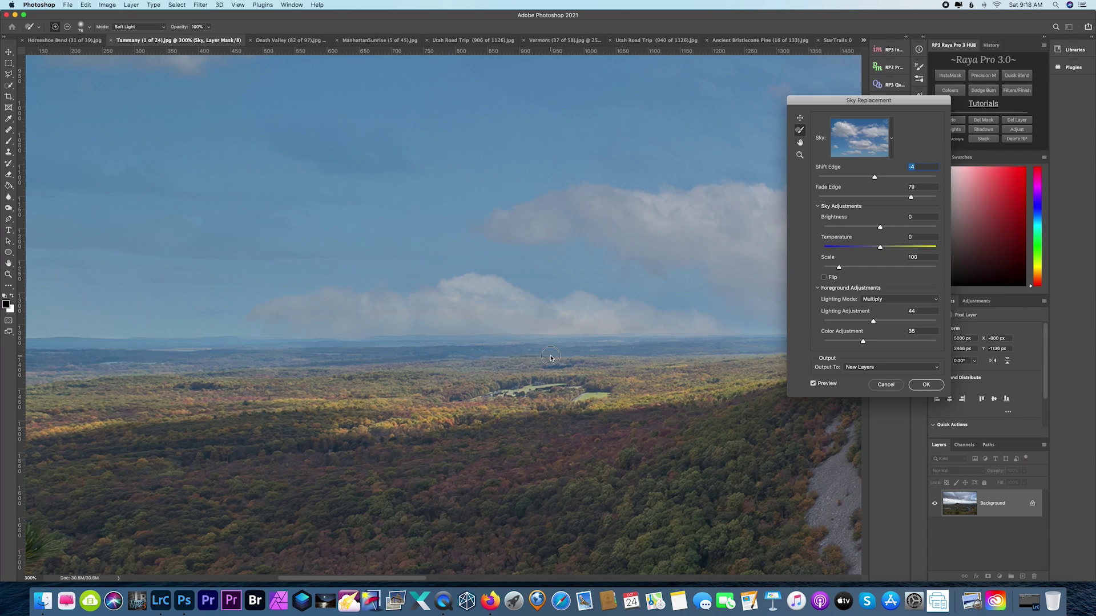
click(67, 27)
scroll(443, 313, right, 15)
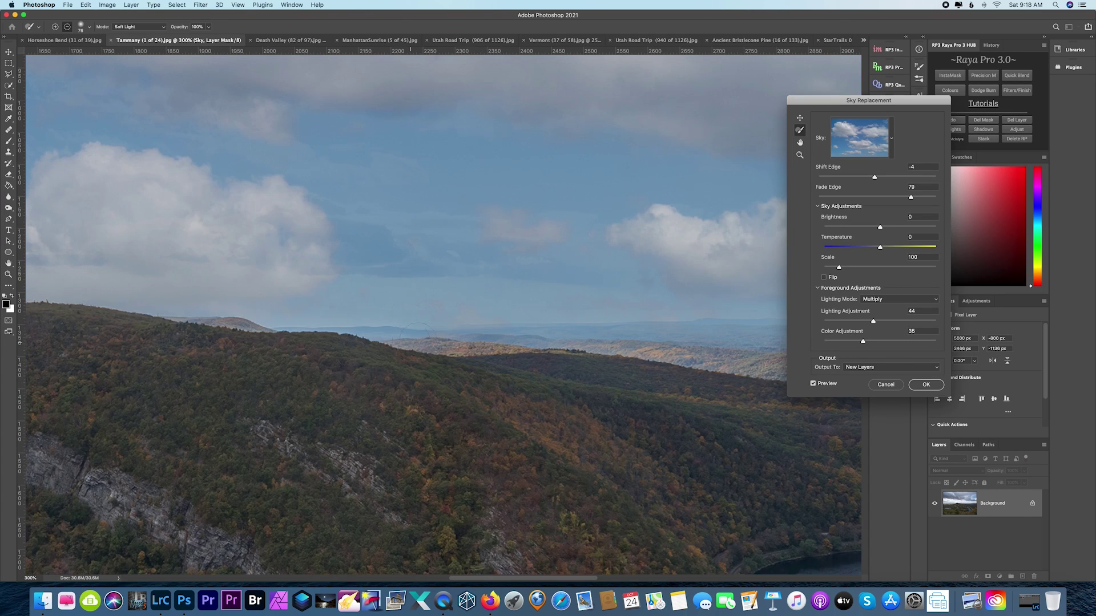
scroll(675, 342, right, 4)
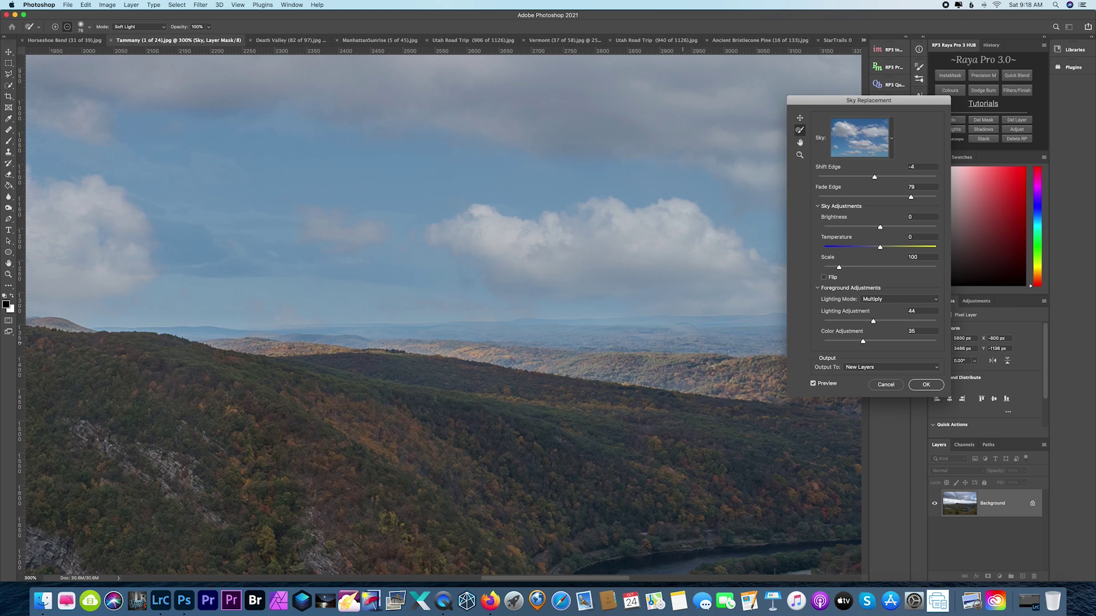
scroll(443, 314, right, 4)
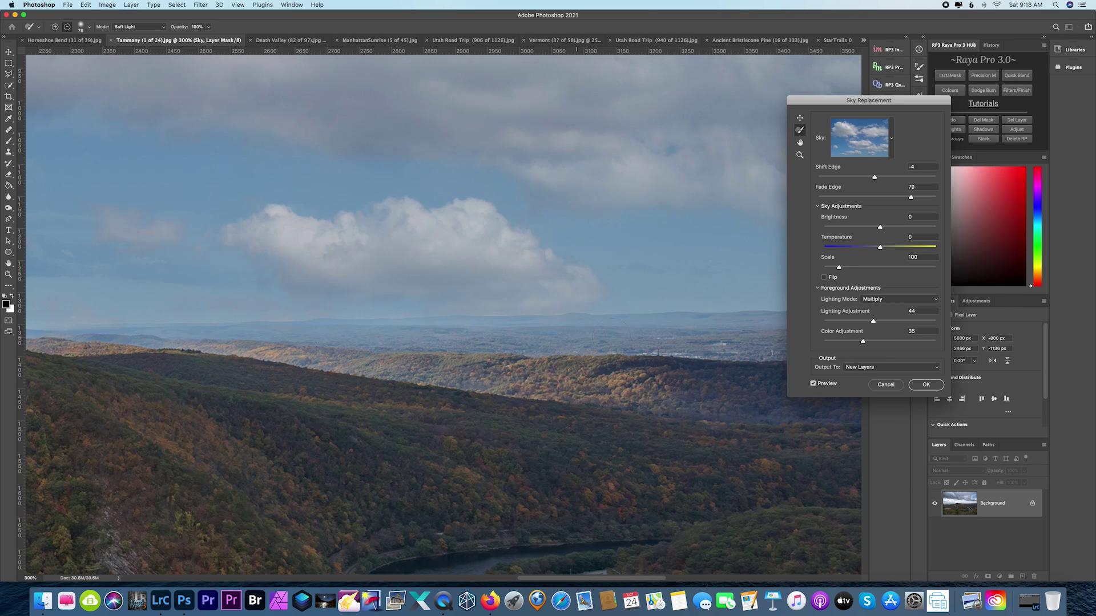
scroll(444, 314, right, 8)
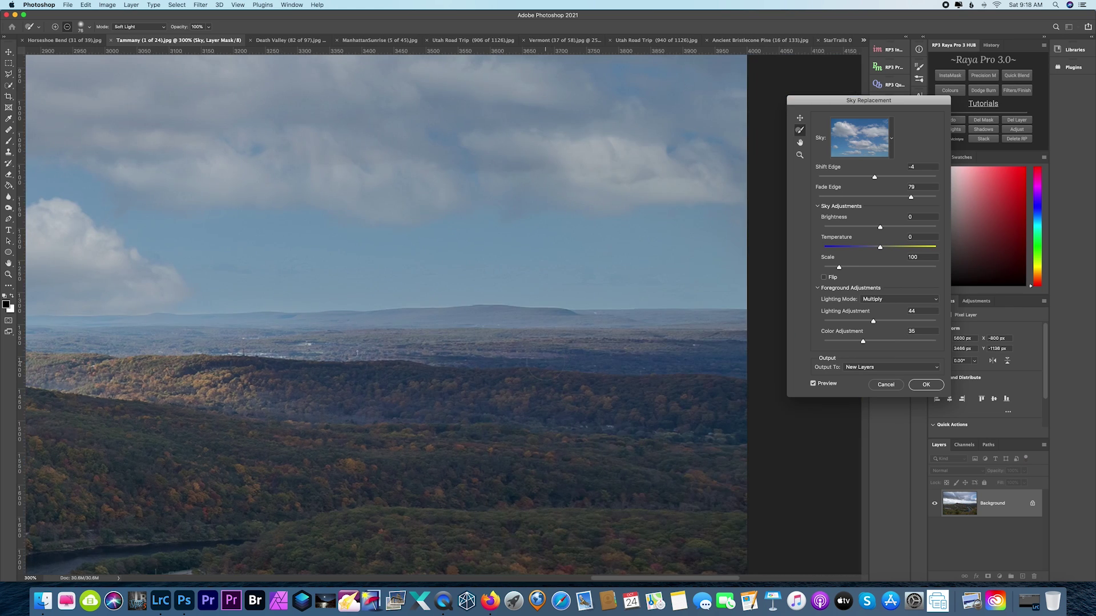
key(super+0)
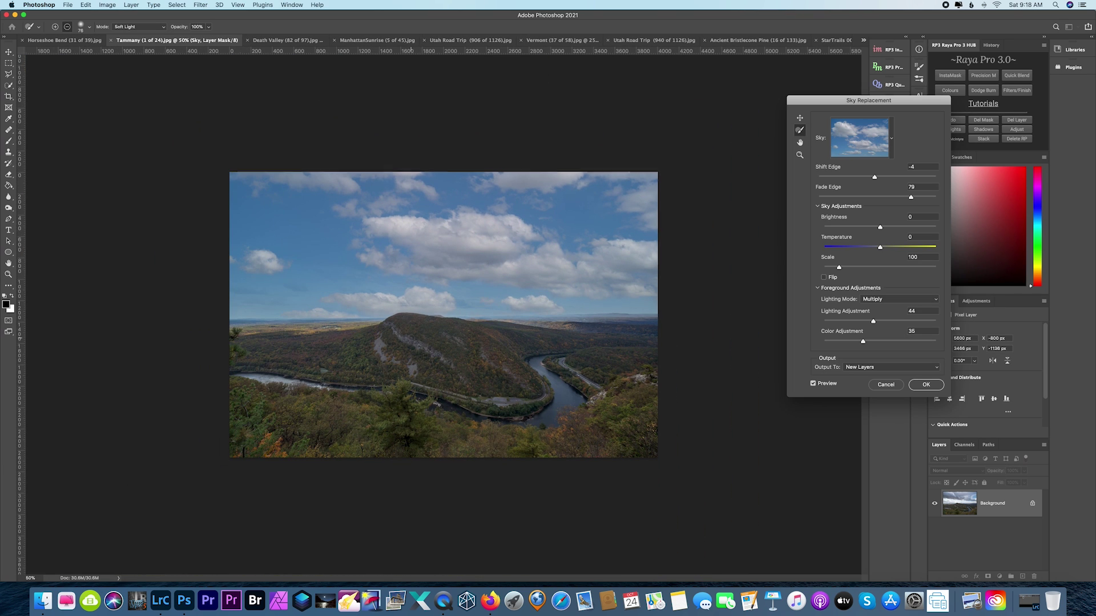
key(super+equal)
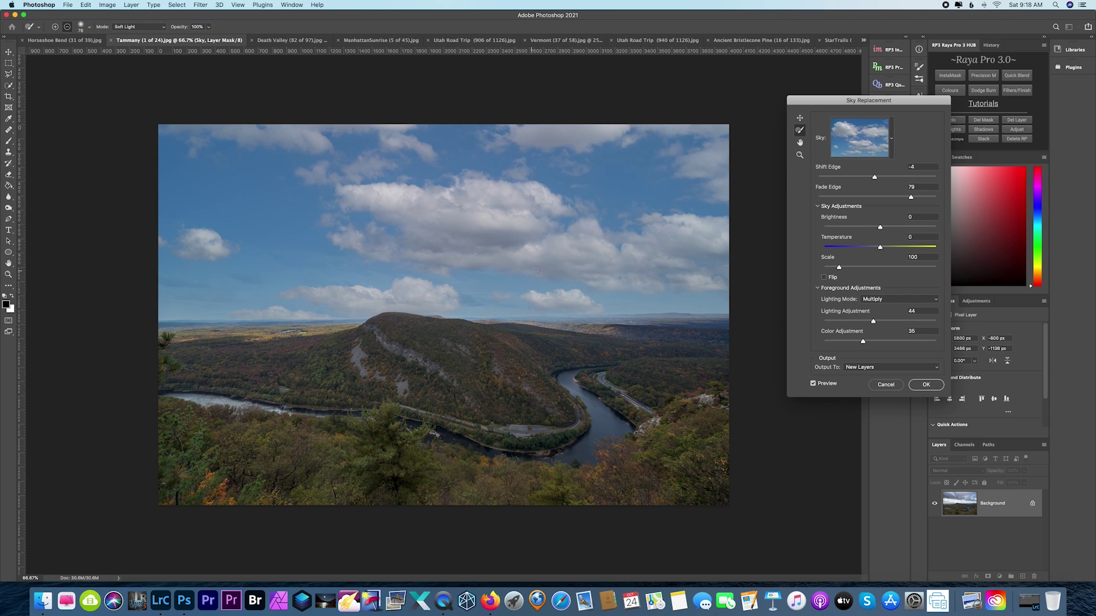
Change the Tammany sky to the sunset preset with pink and purple clouds on pale blue.
click(886, 150)
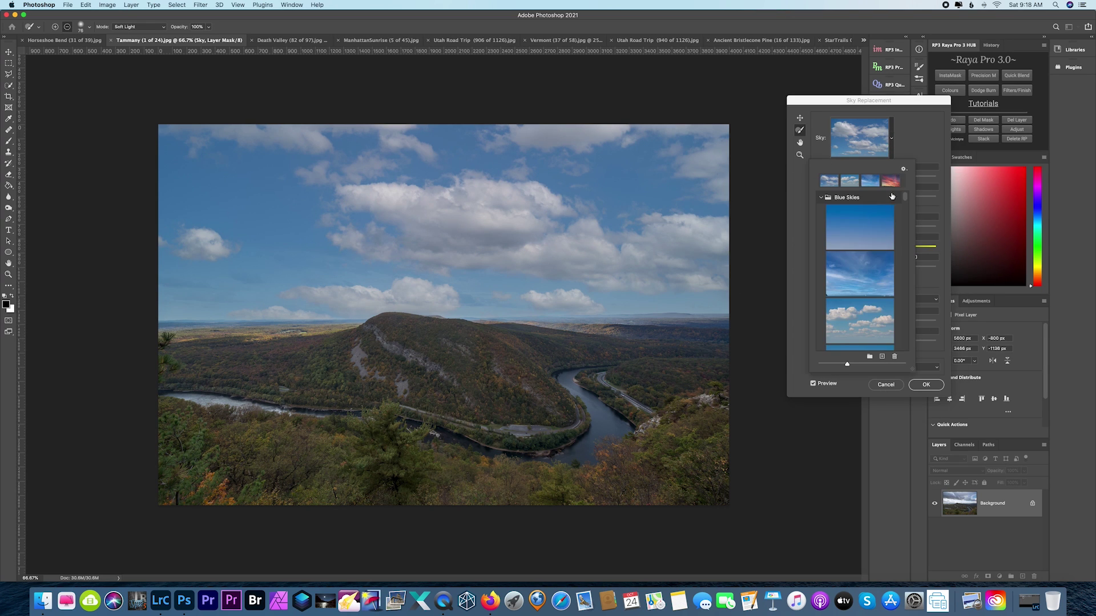
scroll(889, 205, down, 5)
scroll(861, 218, down, 2)
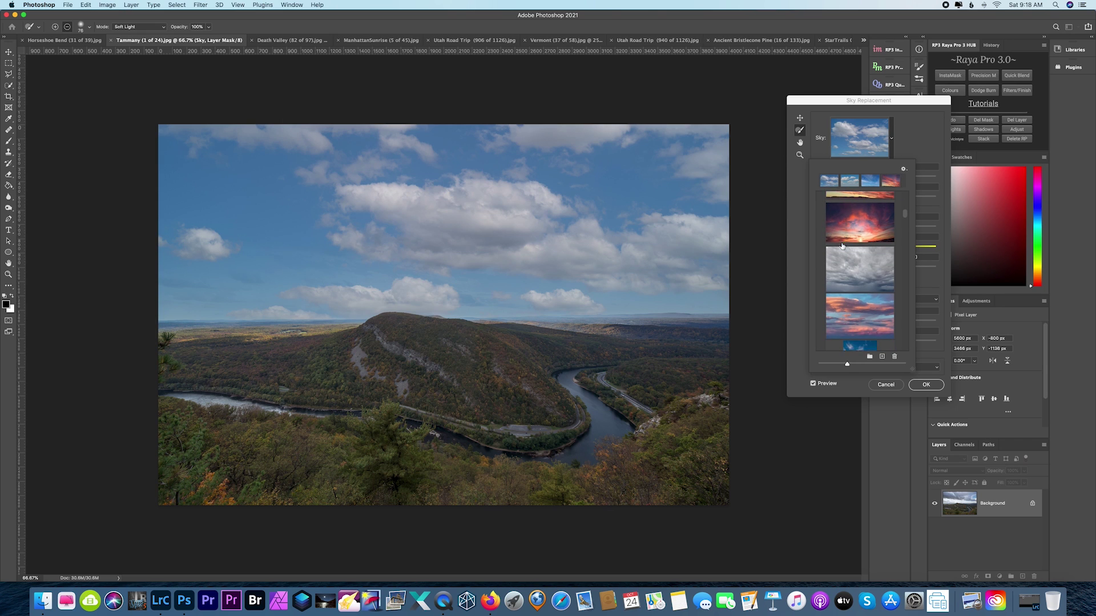
click(836, 287)
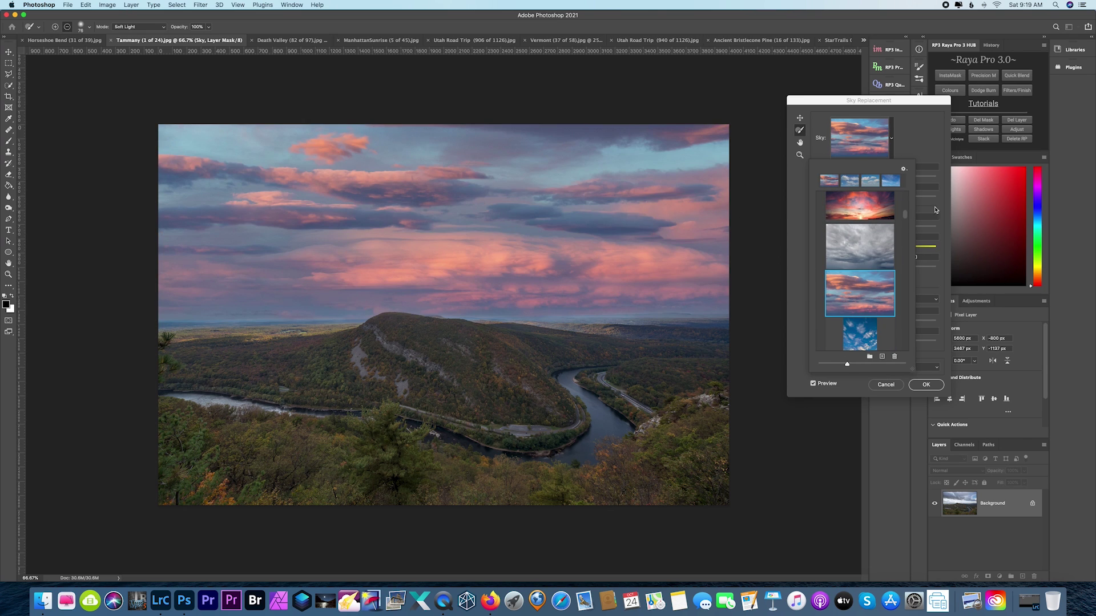
Blend the pink sunset sky with Shift Edge -46 and Fade Edge 63, and set its Brightness to 26.
click(940, 159)
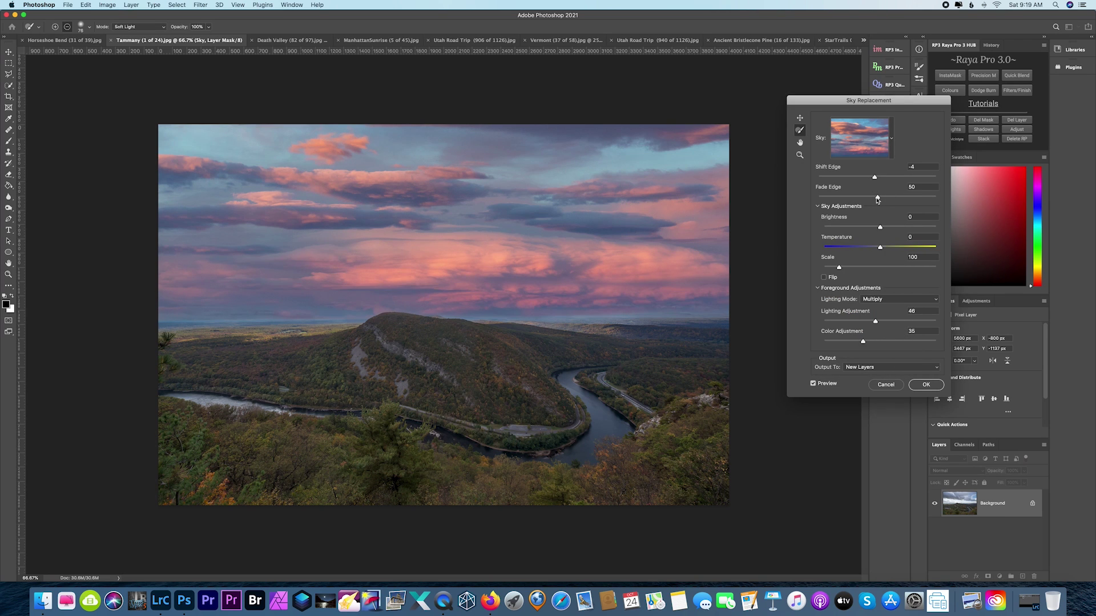
mouse_move(877, 199)
mouse_down()
mouse_move(857, 201)
mouse_move(878, 199)
mouse_move(866, 178)
mouse_move(830, 181)
mouse_move(880, 178)
mouse_up()
drag(879, 229, 850, 179)
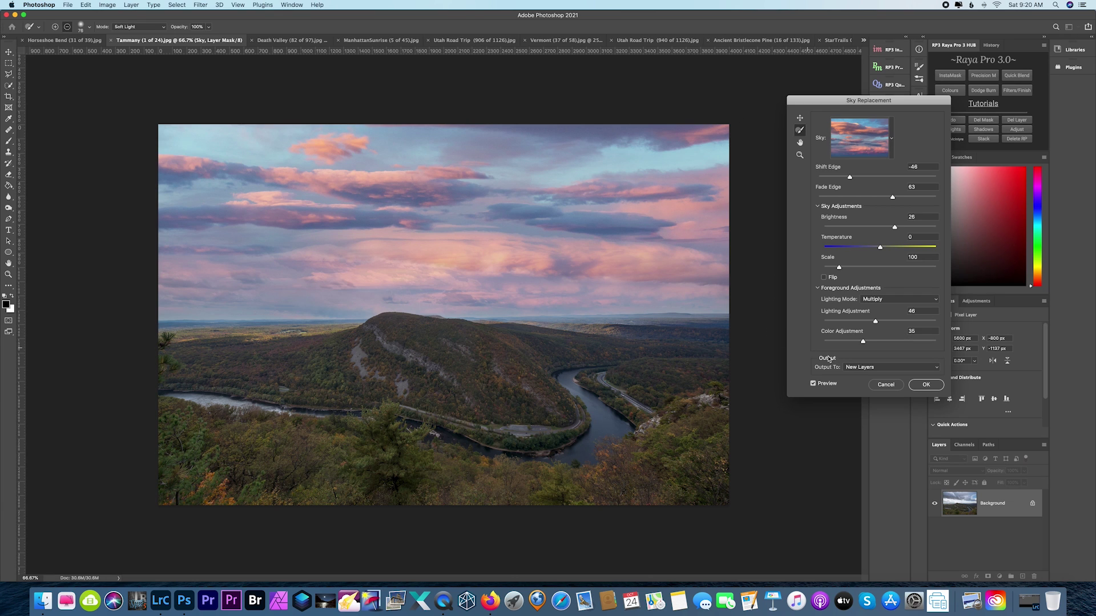
Discard the Tammany sky replacement and start Sky Replacement on the Horseshoe Bend photo.
click(885, 385)
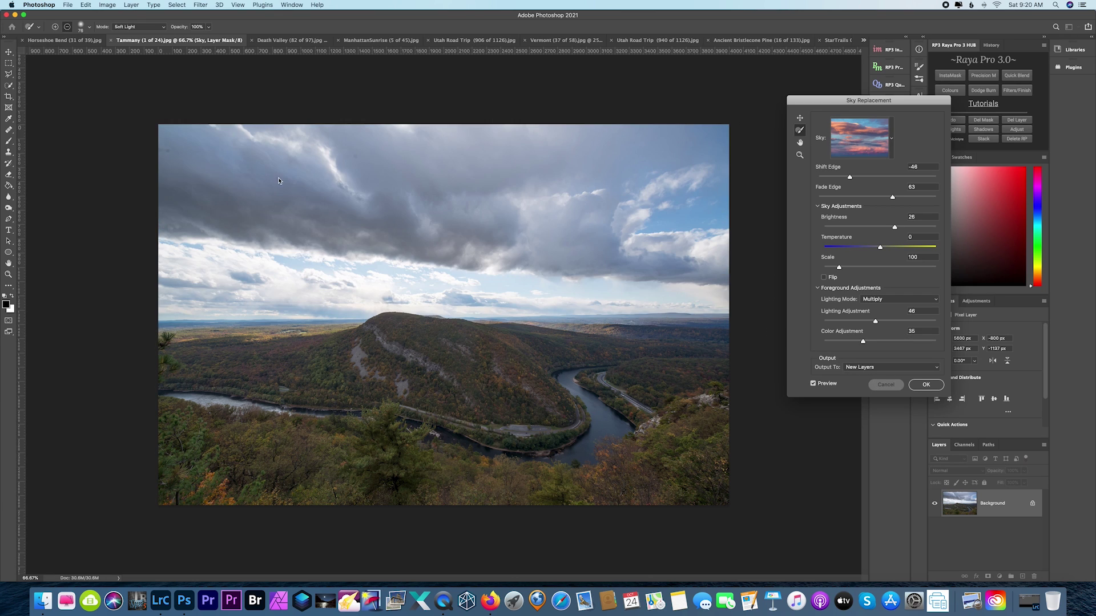
click(54, 41)
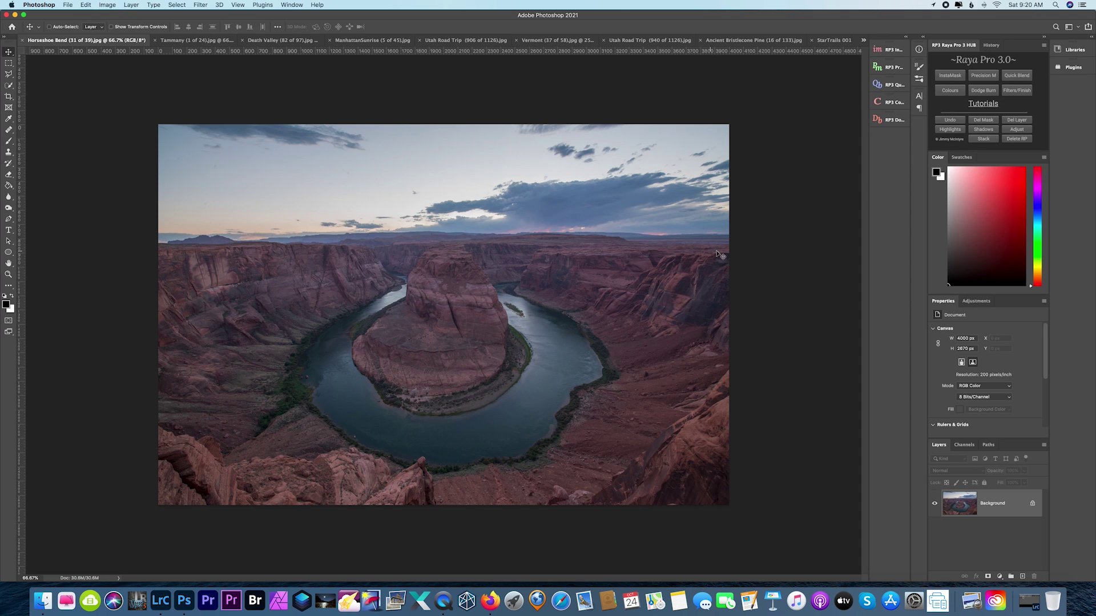
click(84, 5)
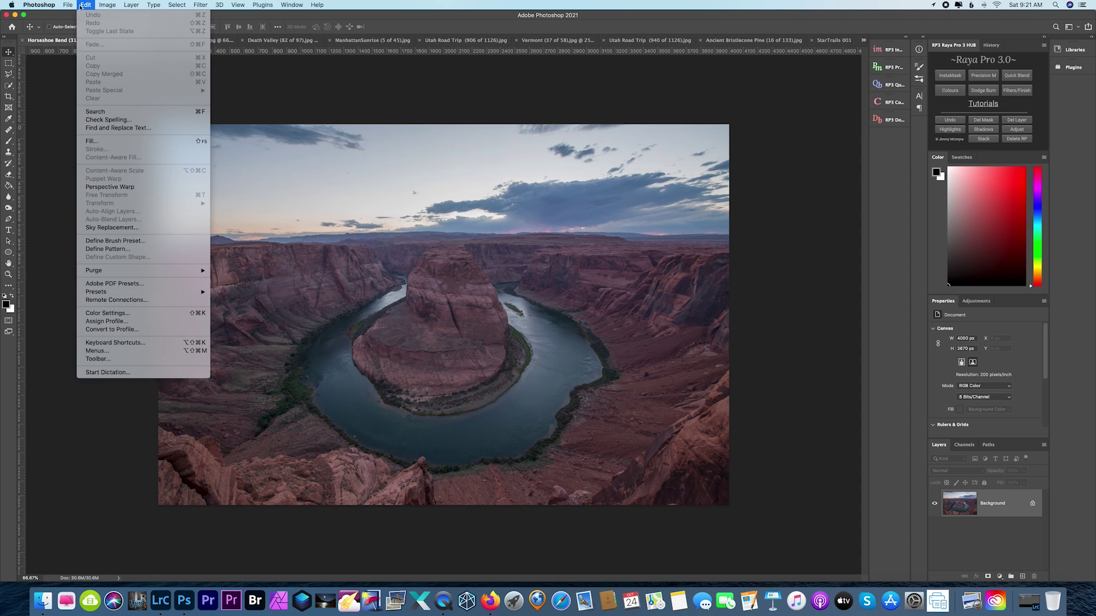
click(135, 228)
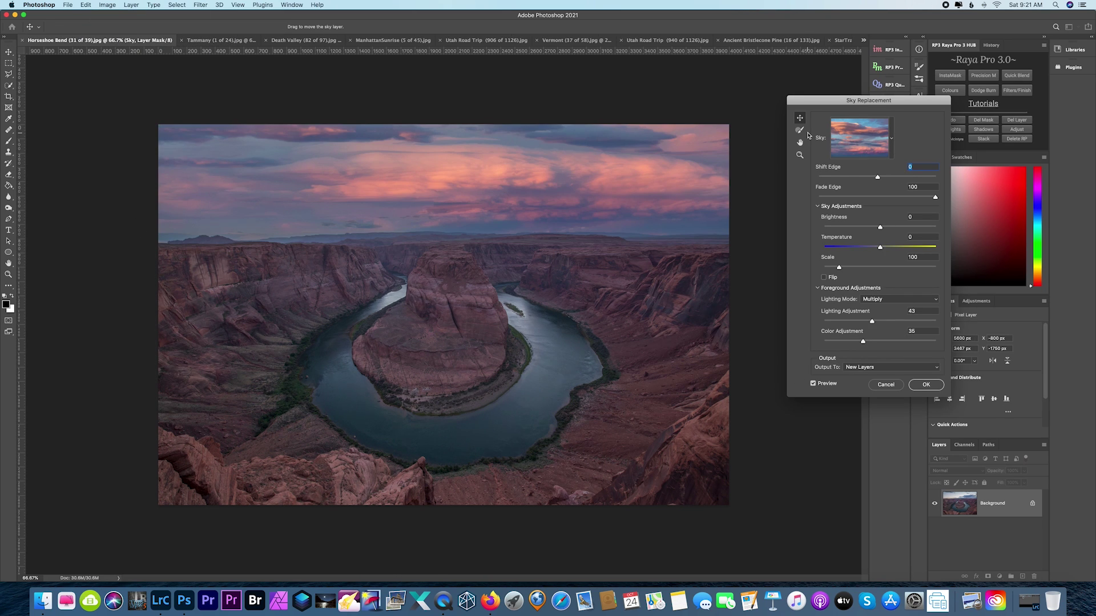
Blend the pink sunset sky along Horseshoe Bend's horizon at 200% view with Shift Edge -9 and Fade Edge 36.
key(super+equal)
key(super+equal)
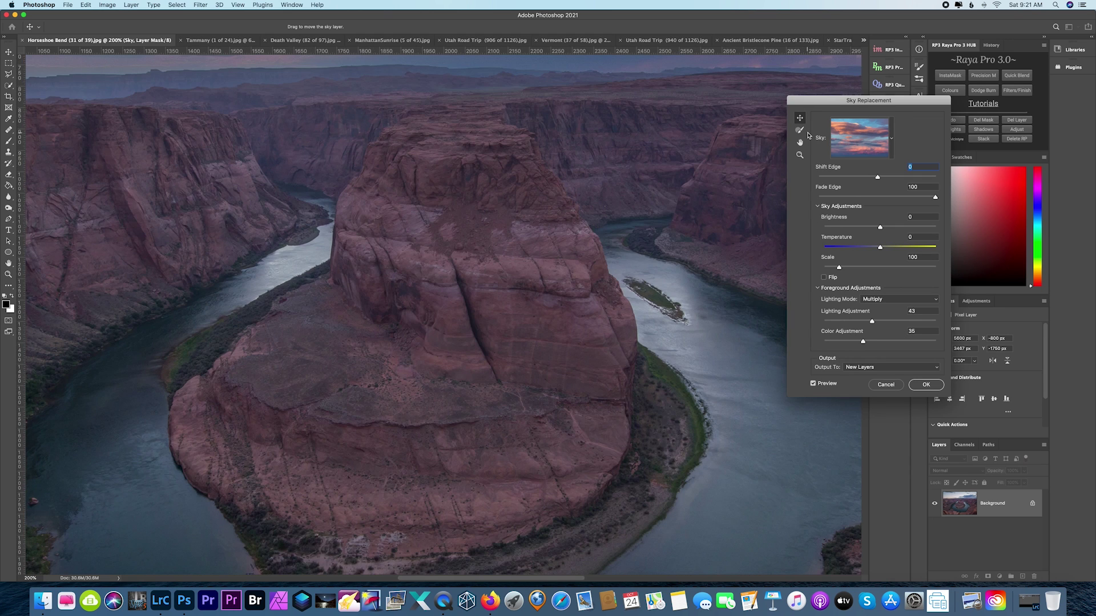
scroll(529, 156, up, 5)
scroll(528, 156, right, 10)
scroll(528, 156, up, 3)
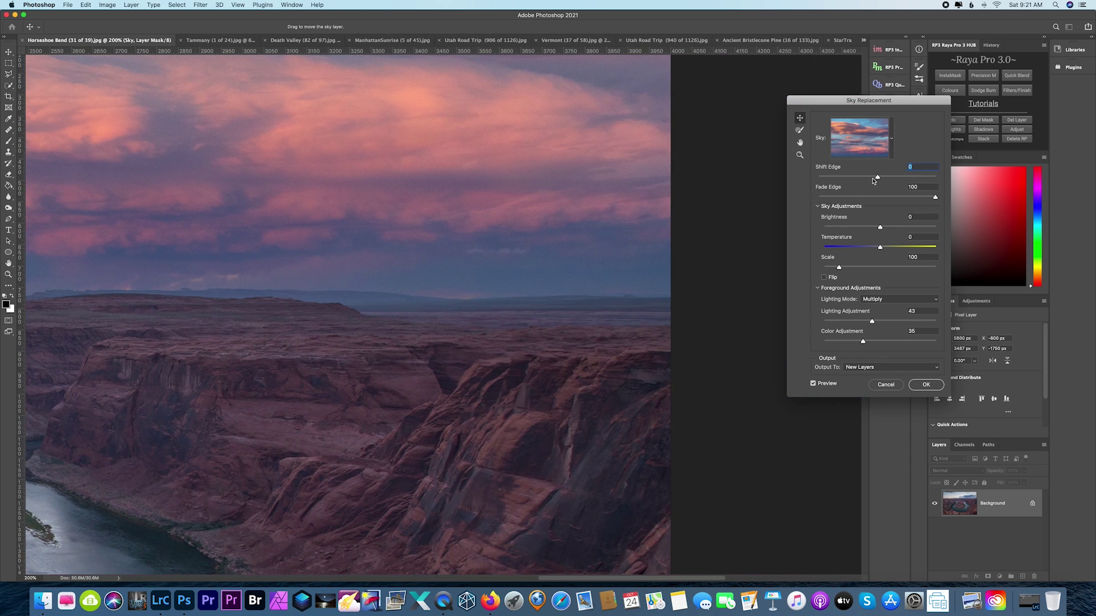
drag(877, 178, 861, 198)
click(882, 198)
scroll(497, 205, left, 15)
scroll(498, 207, left, 3)
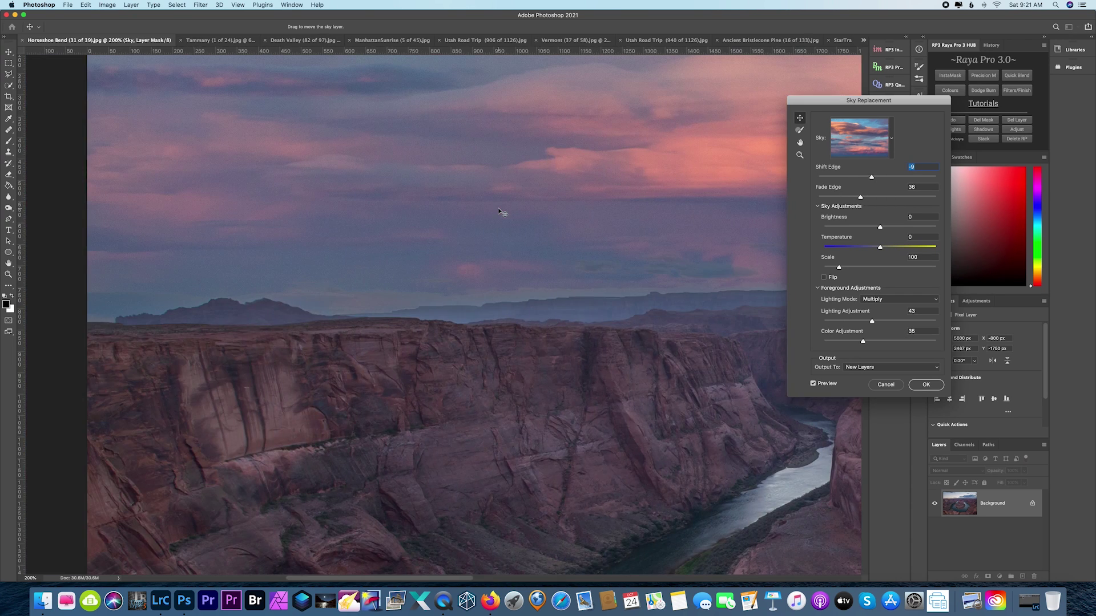
key(super+0)
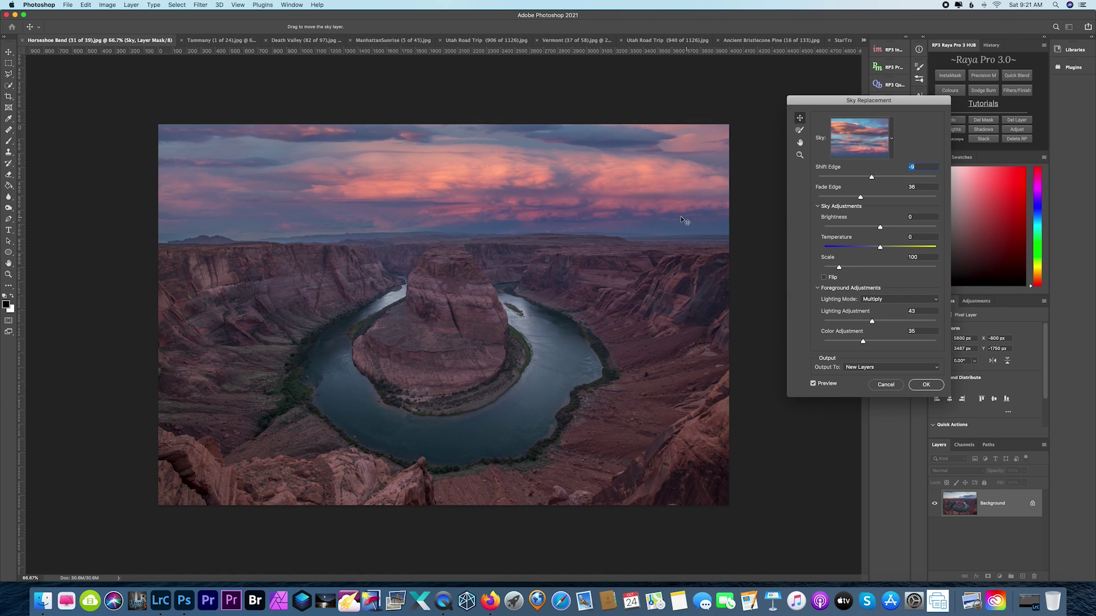
Collapse the Blue Skies, Spectacular, custom Milky Way and custom Sunrises Sunsets preset groups, and expand the Sunsets group.
click(891, 137)
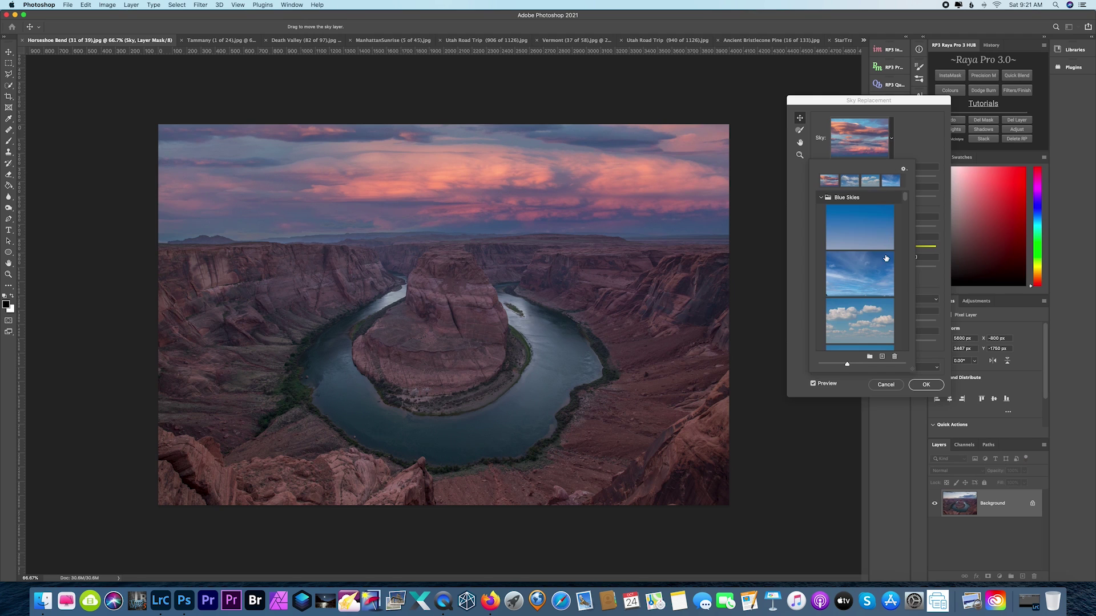
scroll(885, 258, down, 10)
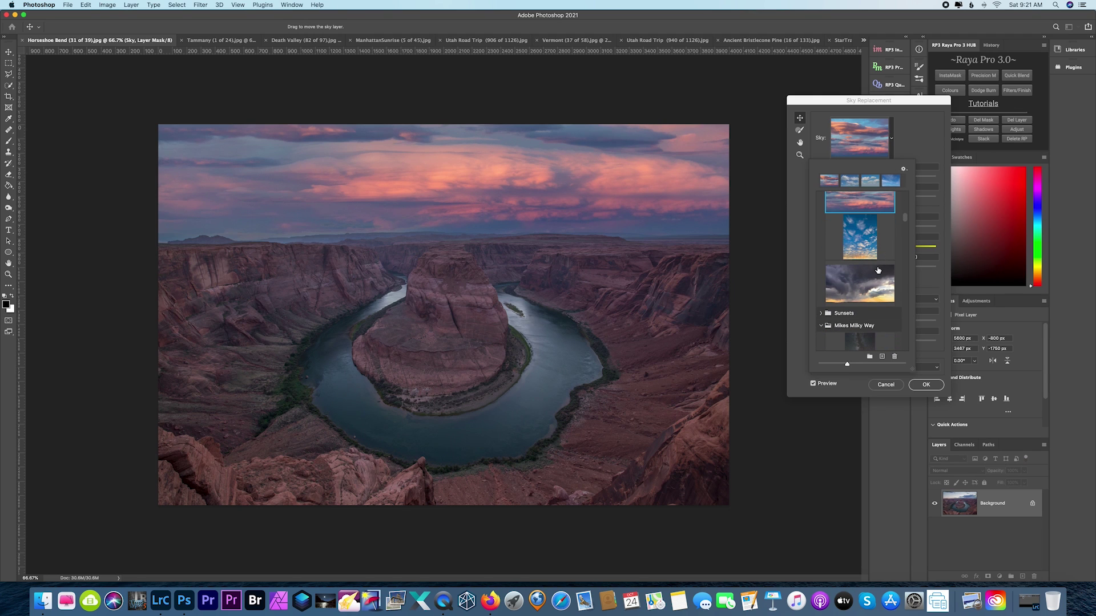
scroll(876, 274, down, 10)
scroll(876, 275, up, 20)
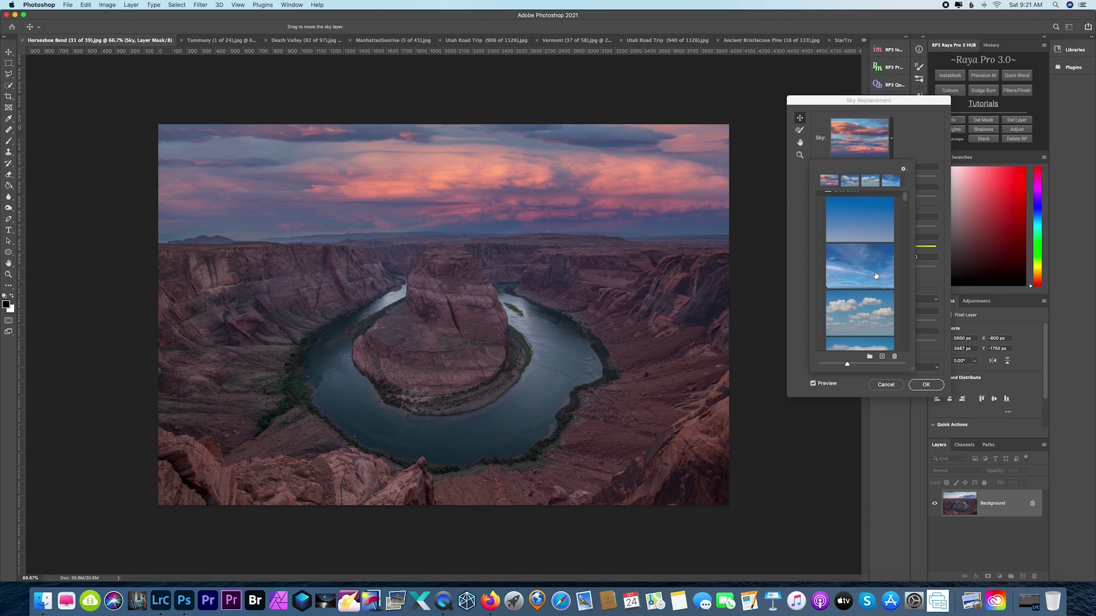
click(820, 197)
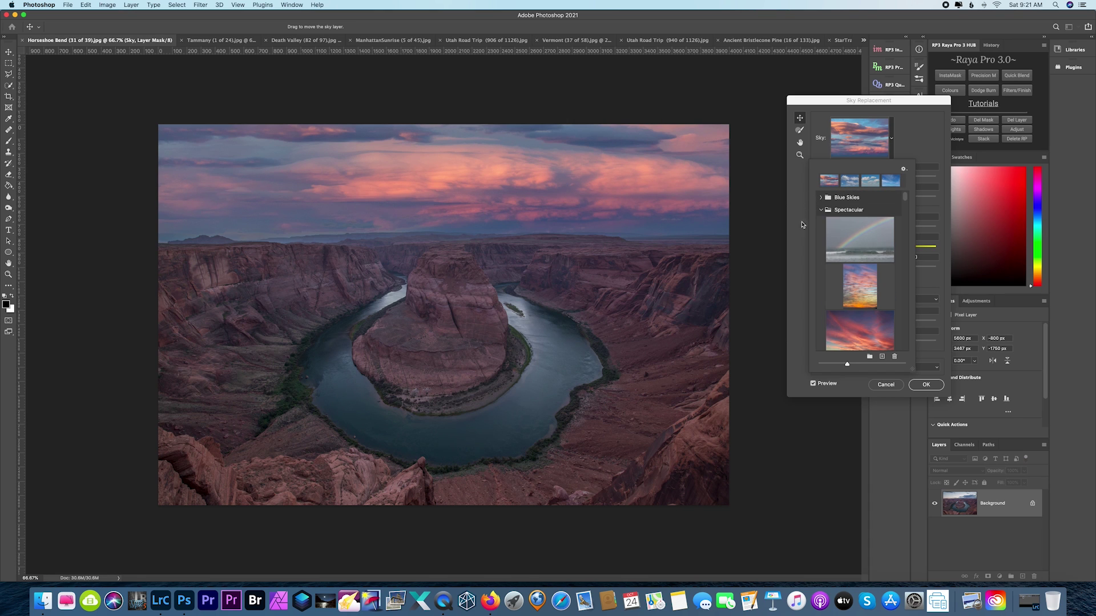
click(820, 210)
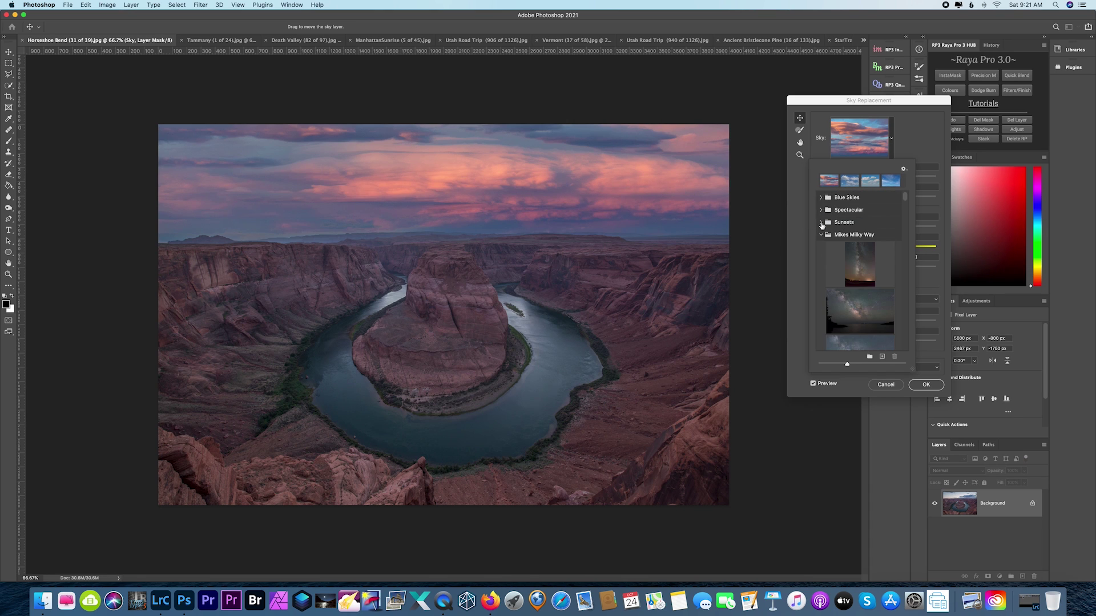
click(820, 222)
scroll(841, 253, down, 3)
scroll(841, 252, down, 4)
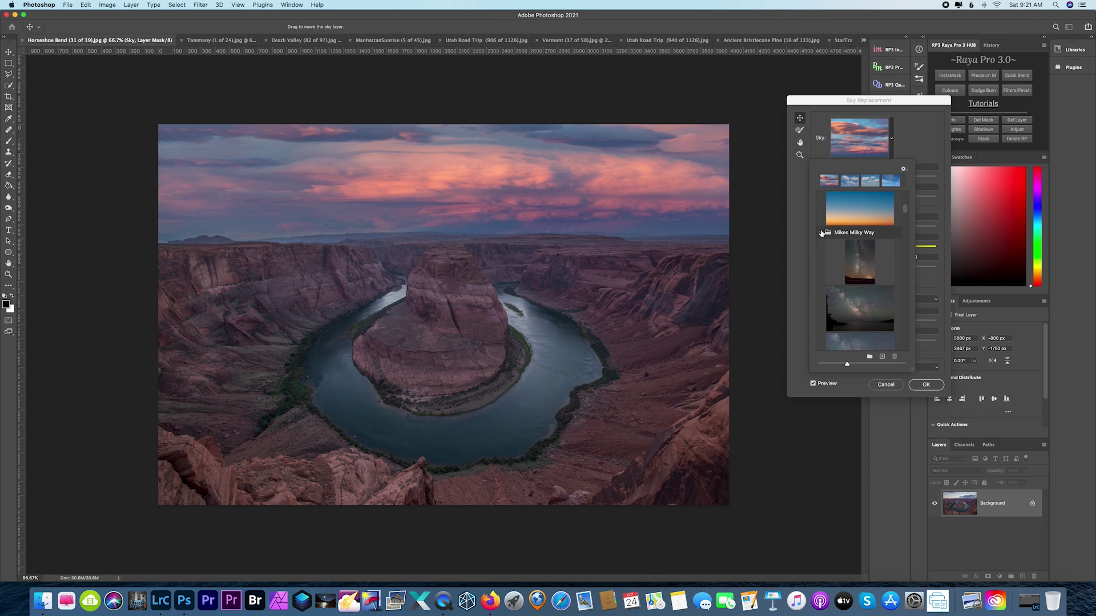
click(822, 233)
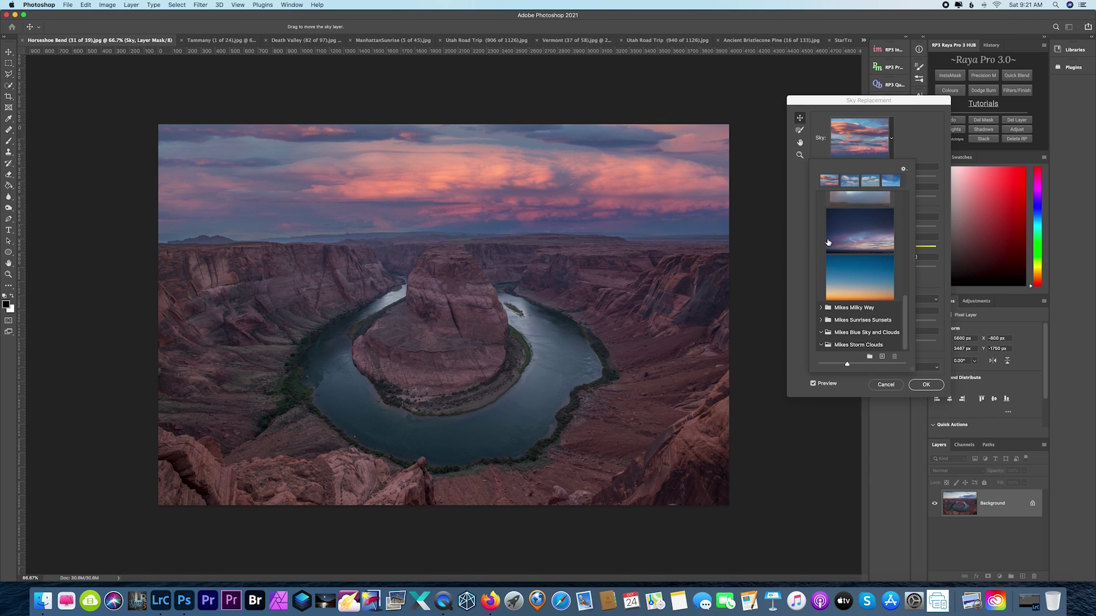
click(826, 318)
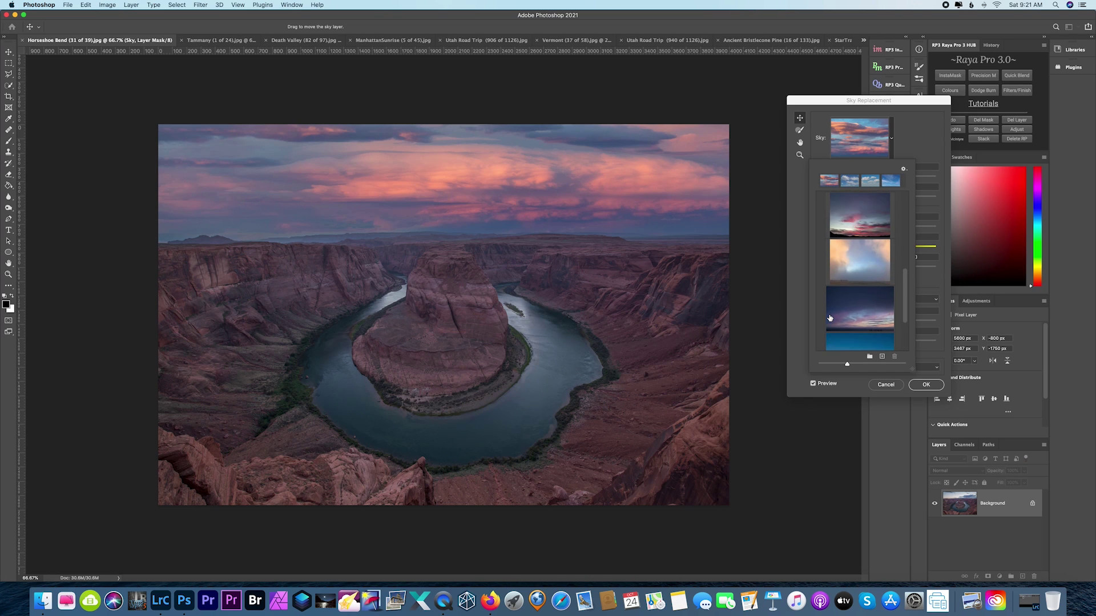
Try the Sunsets sky with scattered orange clouds on Horseshoe Bend, using Fade Edge 0 and Shift Edge 4.
click(879, 313)
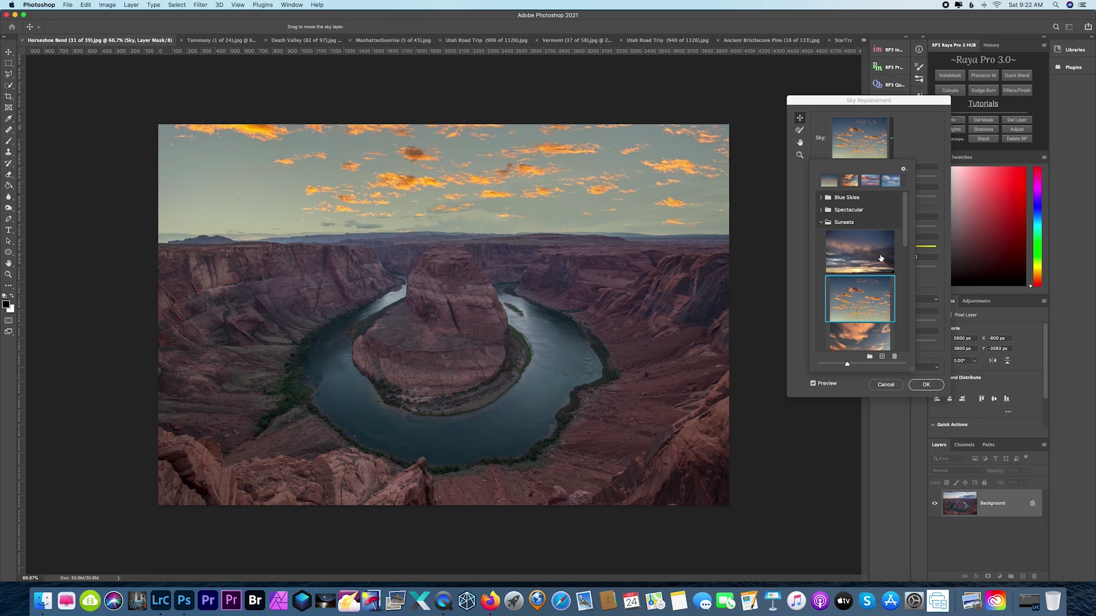
click(907, 155)
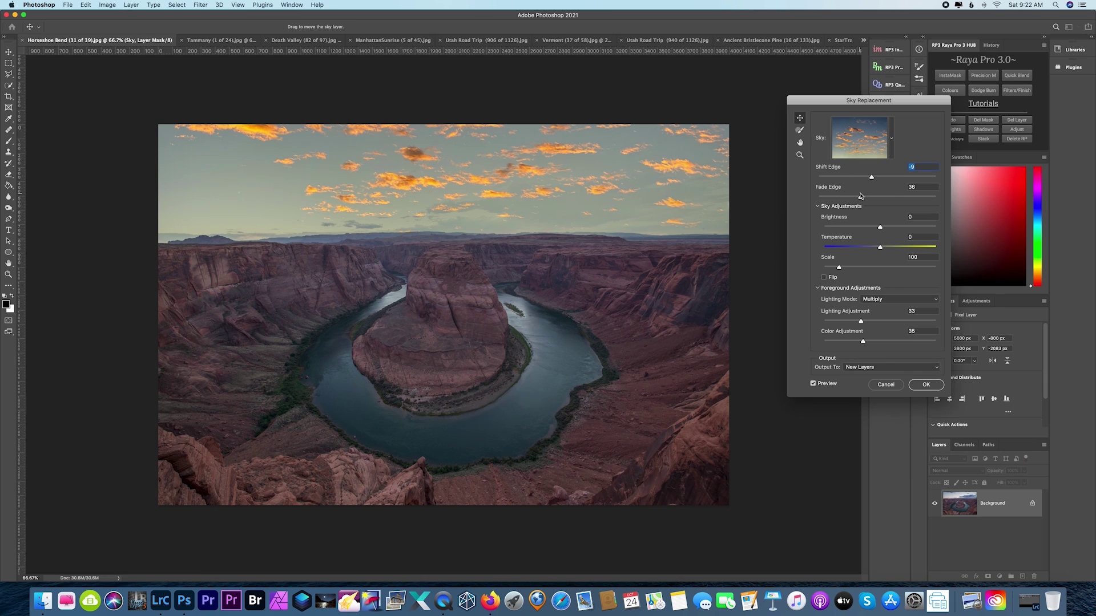
drag(876, 198, 807, 198)
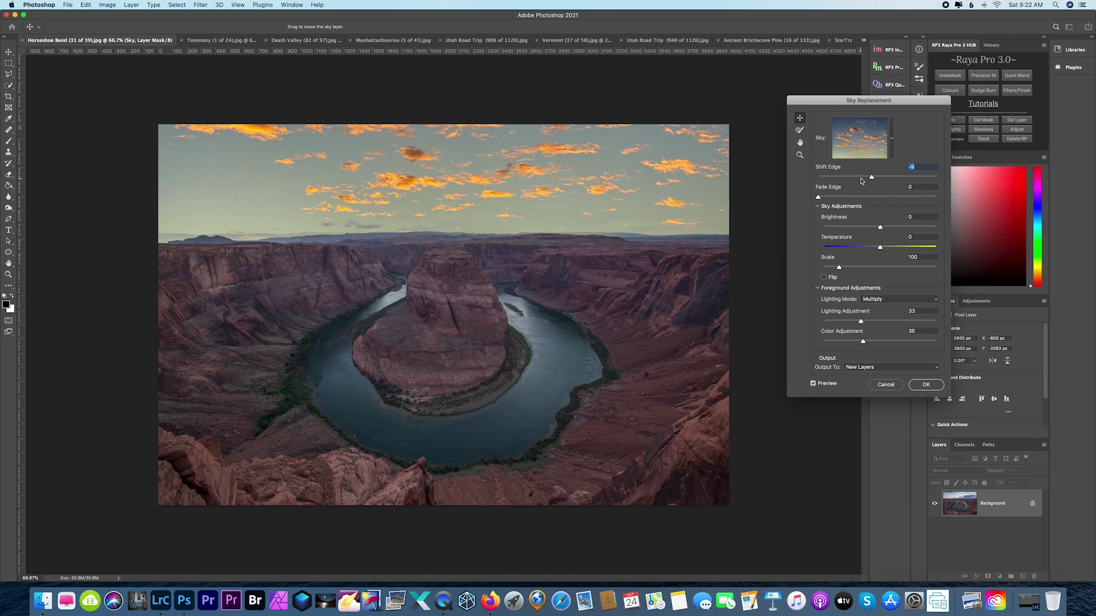
drag(872, 178, 879, 180)
Try the cloudless blue-to-orange gradient sky from the Sunsets group on the Horseshoe Bend photo.
click(890, 142)
scroll(879, 308, down, 10)
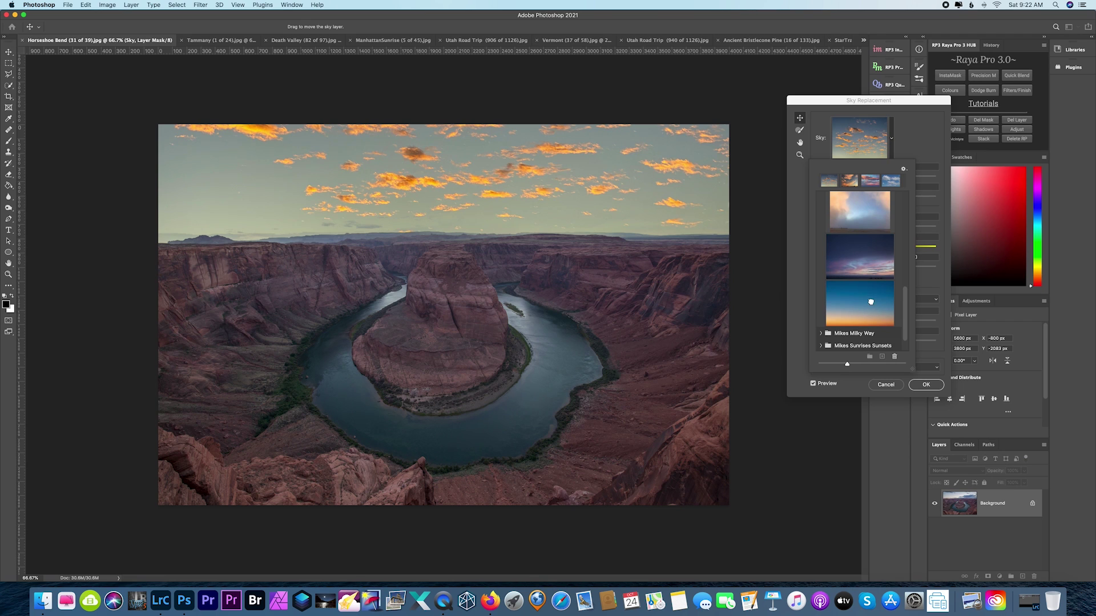
click(870, 302)
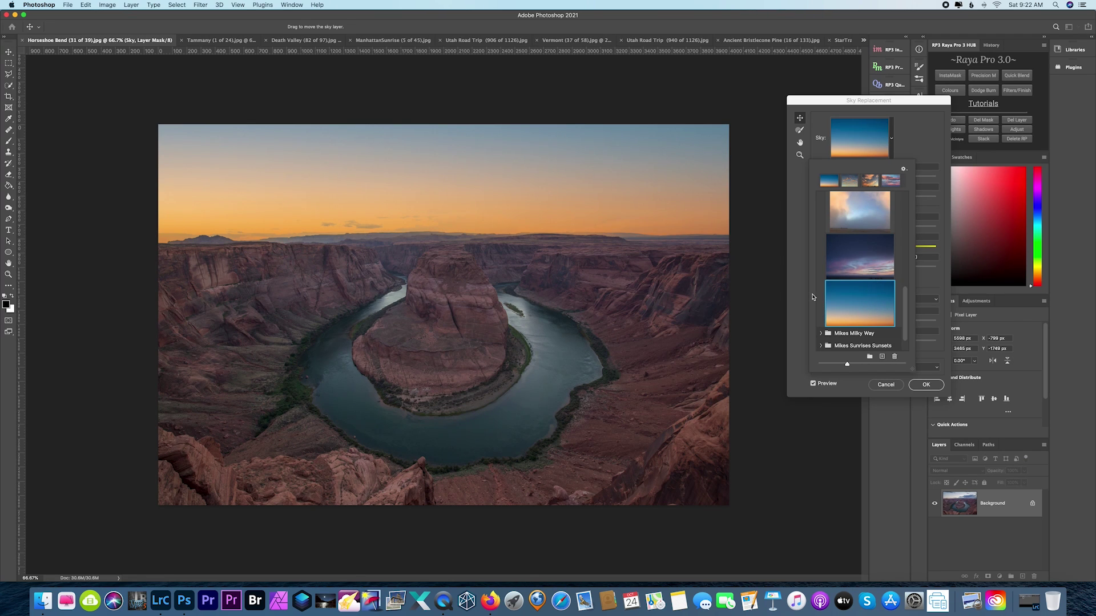
Apply the AcadiaNationalPark (117 of 215) Milky Way sky to Horseshoe Bend and move it lower so its horizon glow is hidden.
scroll(856, 257, down, 2)
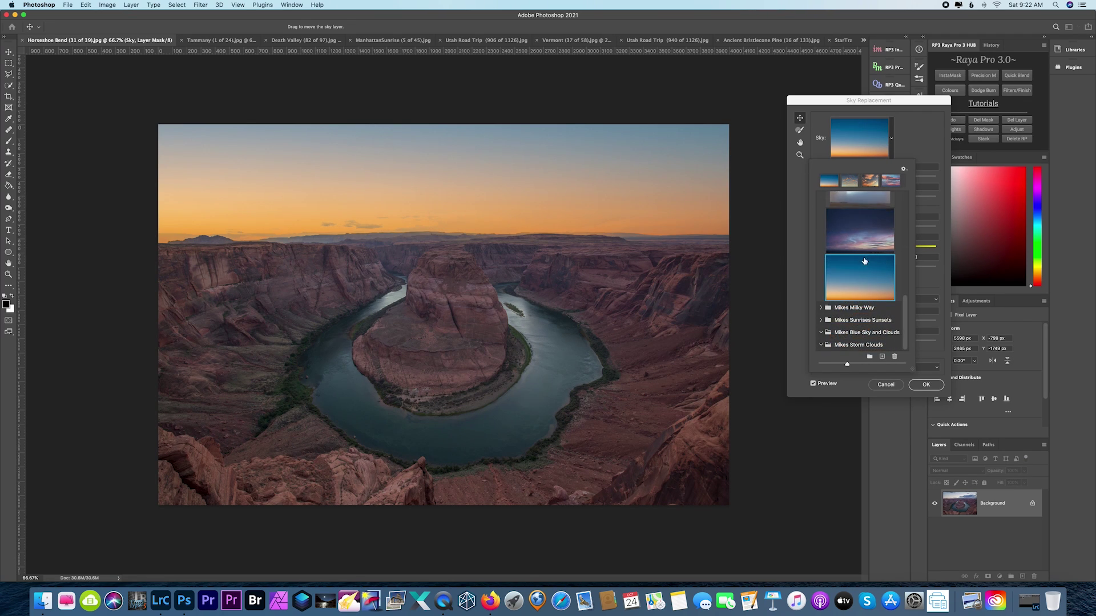
click(821, 309)
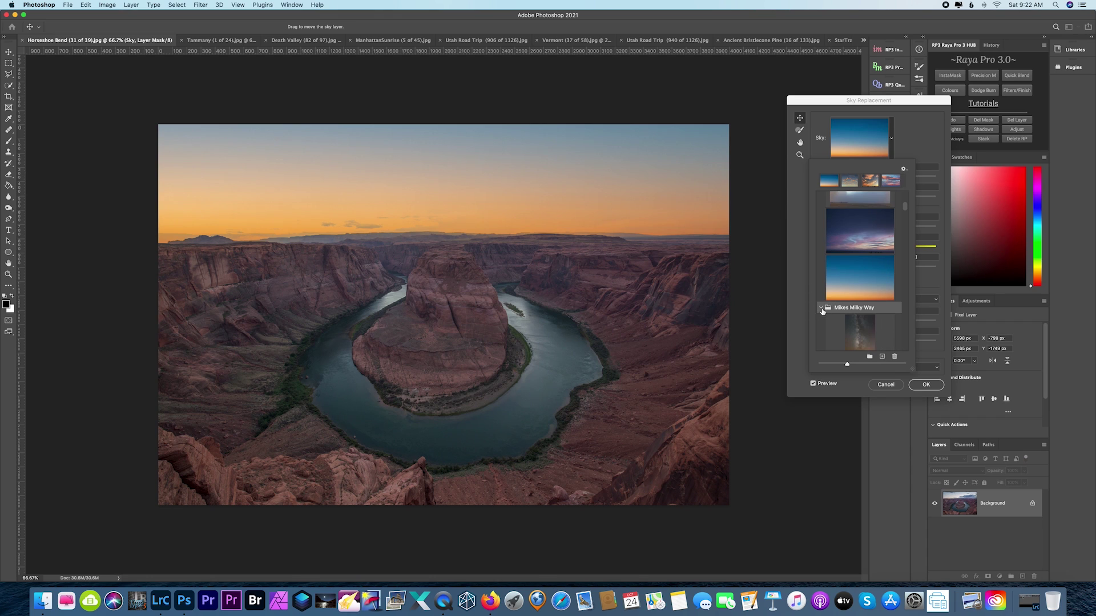
scroll(873, 285, down, 5)
click(881, 268)
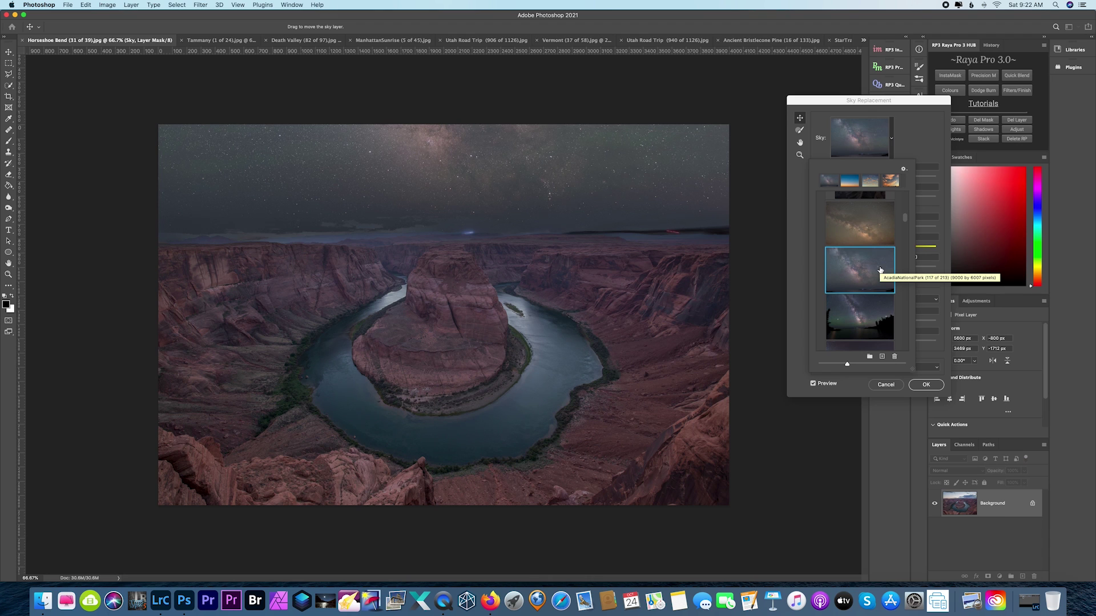
click(571, 185)
drag(561, 183, 562, 210)
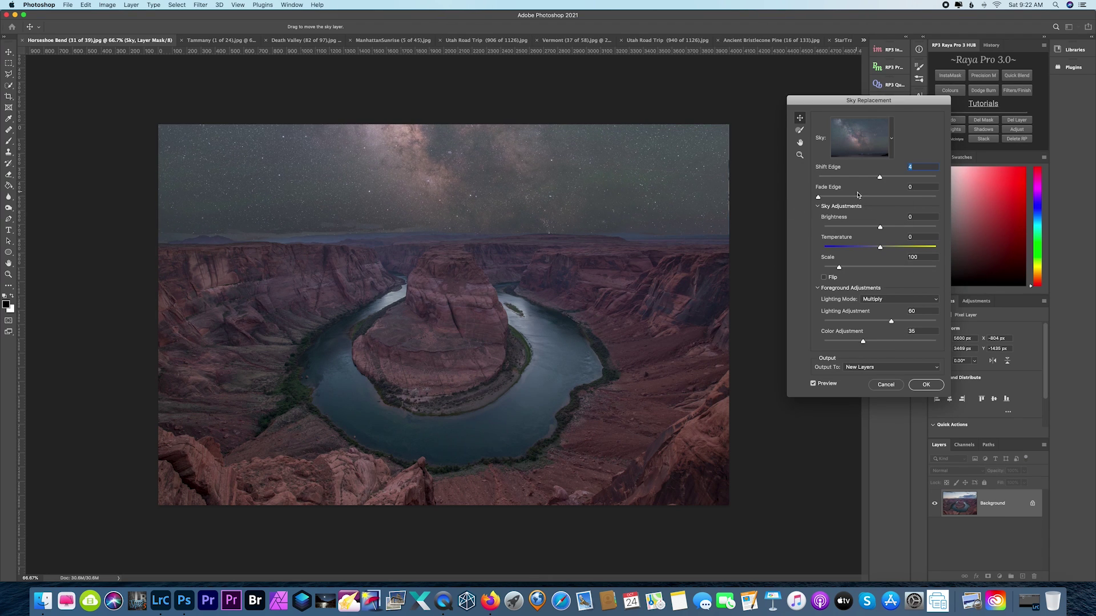
Blend the Milky Way sky into Horseshoe Bend's horizon with Shift Edge 25 and Fade Edge 59.
mouse_move(858, 195)
mouse_down()
mouse_move(886, 198)
mouse_move(849, 200)
mouse_move(865, 179)
mouse_move(901, 181)
mouse_move(867, 182)
mouse_up()
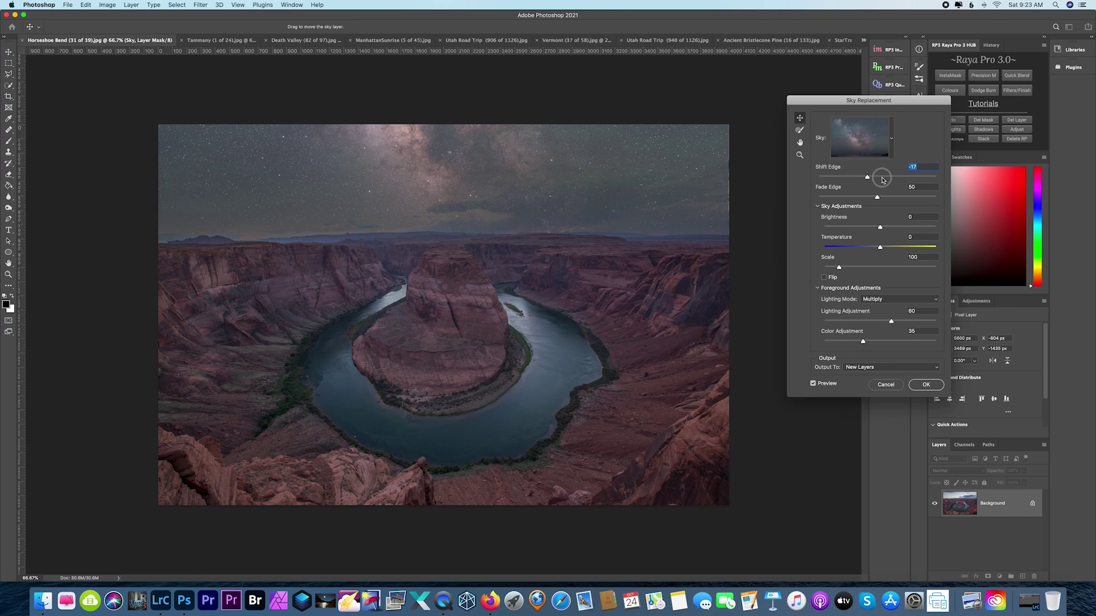
click(894, 178)
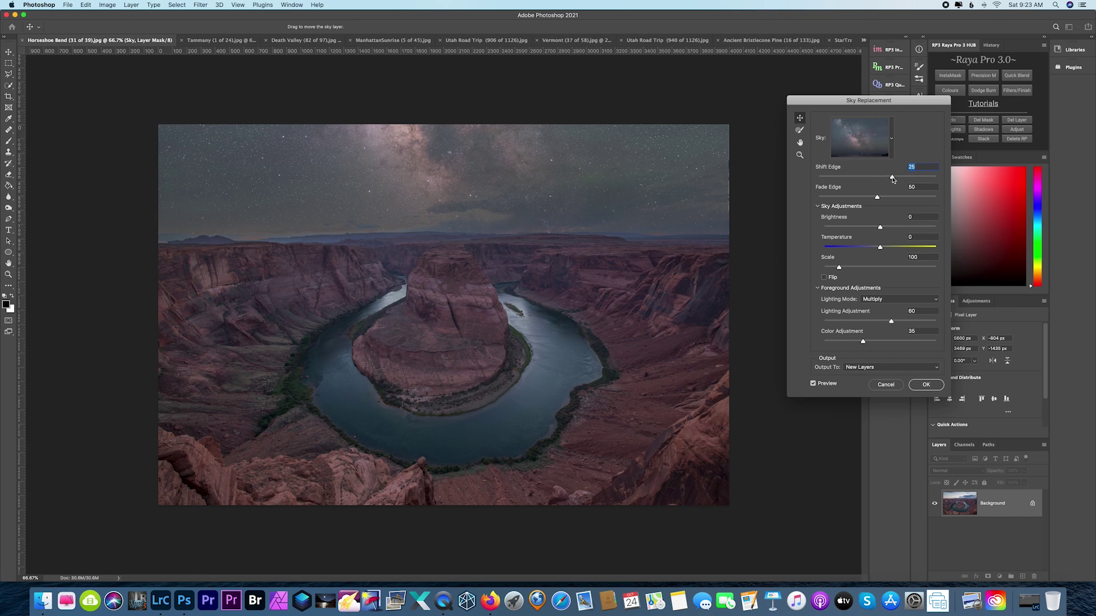
click(848, 197)
drag(849, 198, 936, 198)
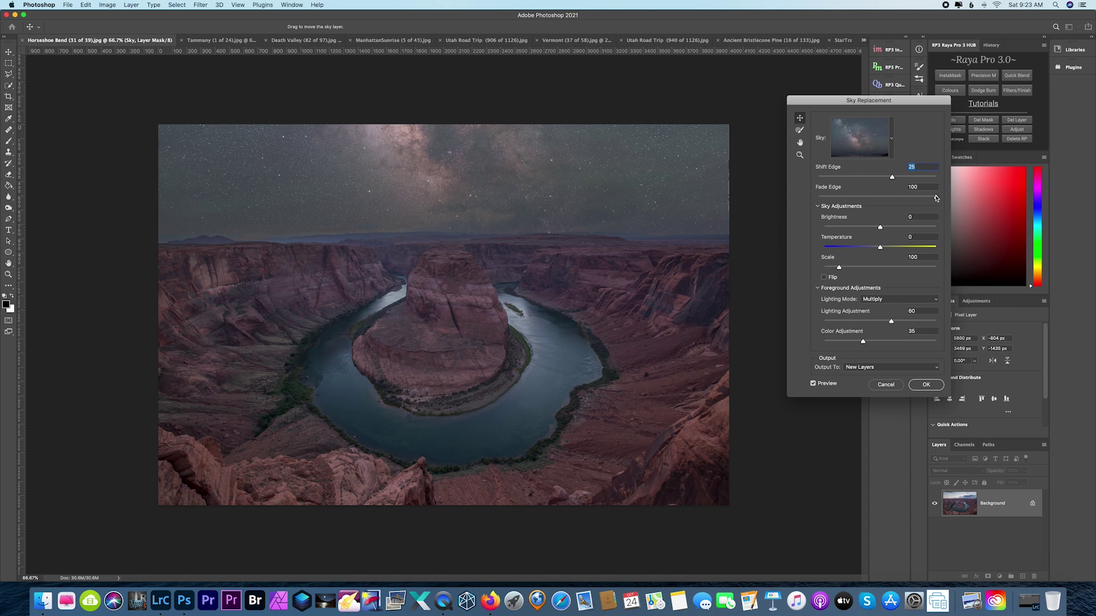
click(889, 197)
Set Horseshoe Bend's Lighting Adjustment to 100 and Shift Edge to 39, and raise the sky's Brightness and Temperature.
drag(840, 320, 947, 322)
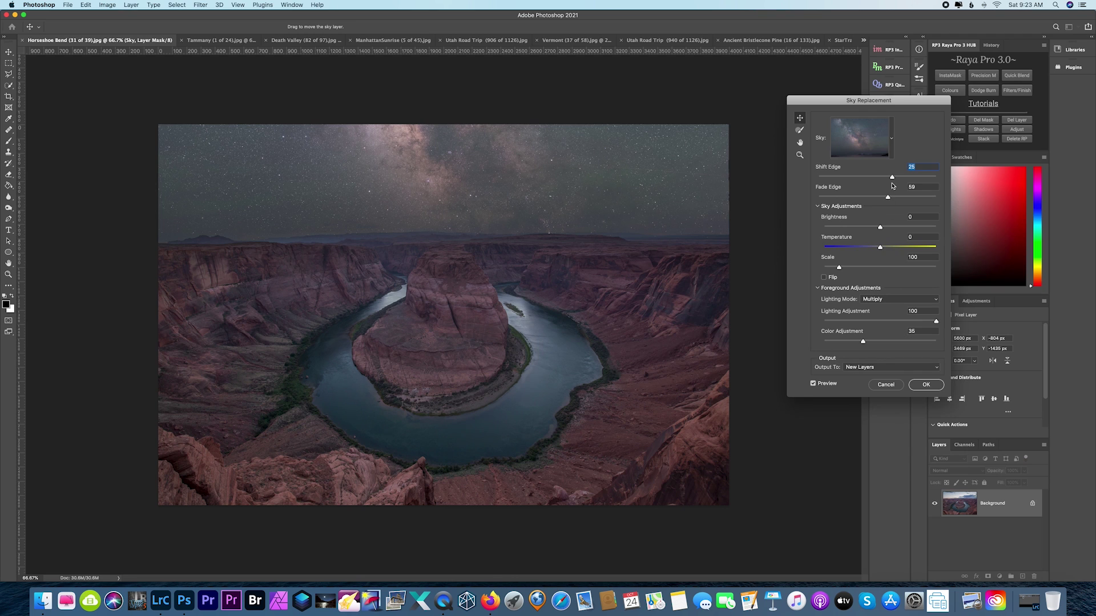
drag(892, 178, 900, 179)
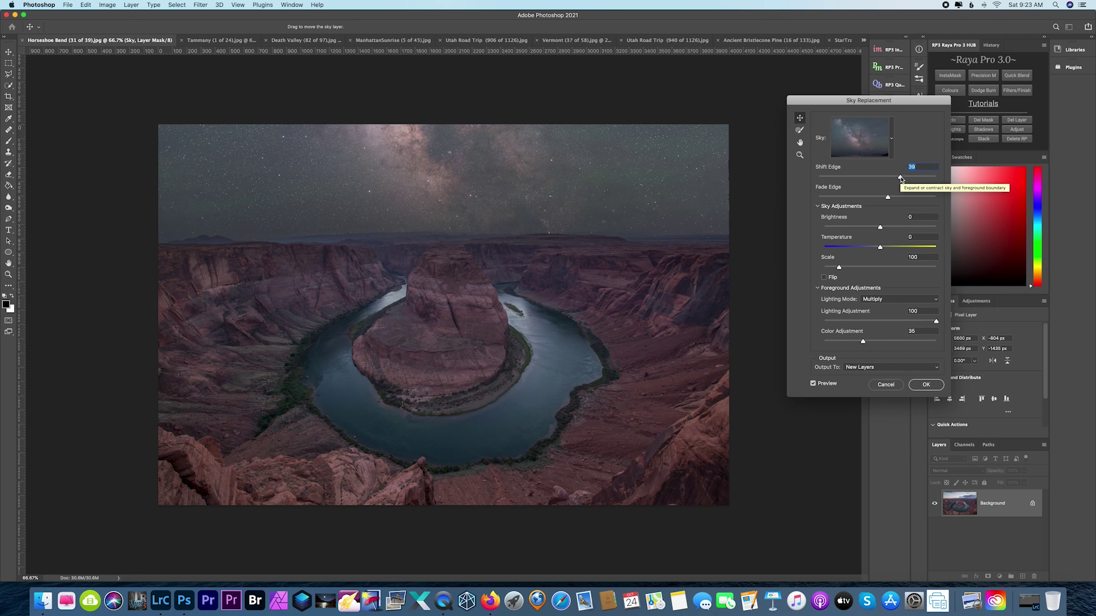
drag(880, 226, 894, 249)
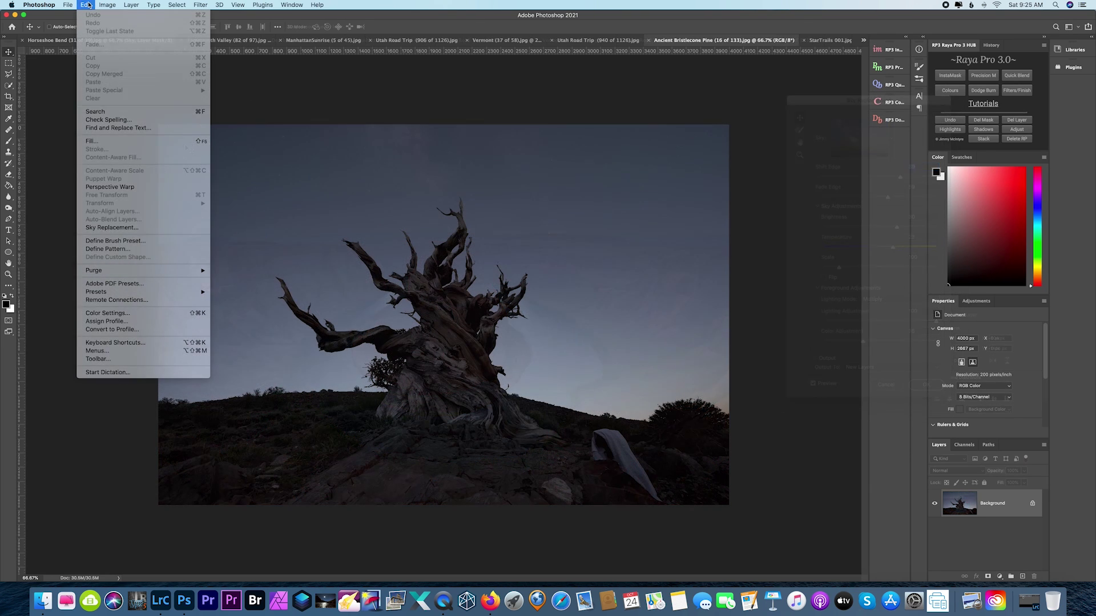
Start Sky Replacement on the Ancient Bristlecone Pine photo and choose the brownish sky with the diagonal Milky Way.
click(137, 229)
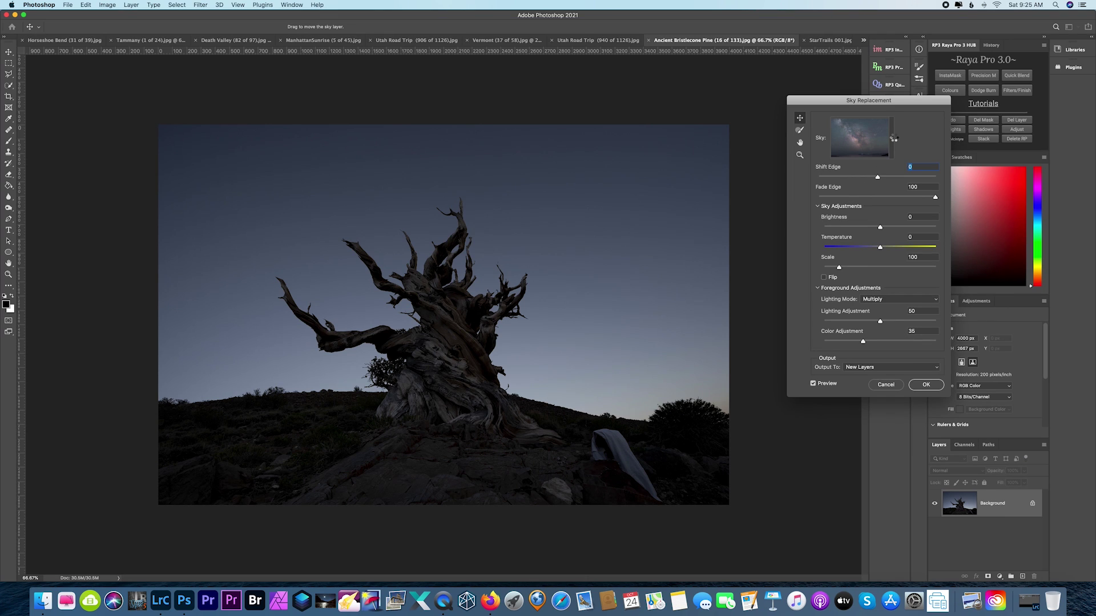
click(893, 138)
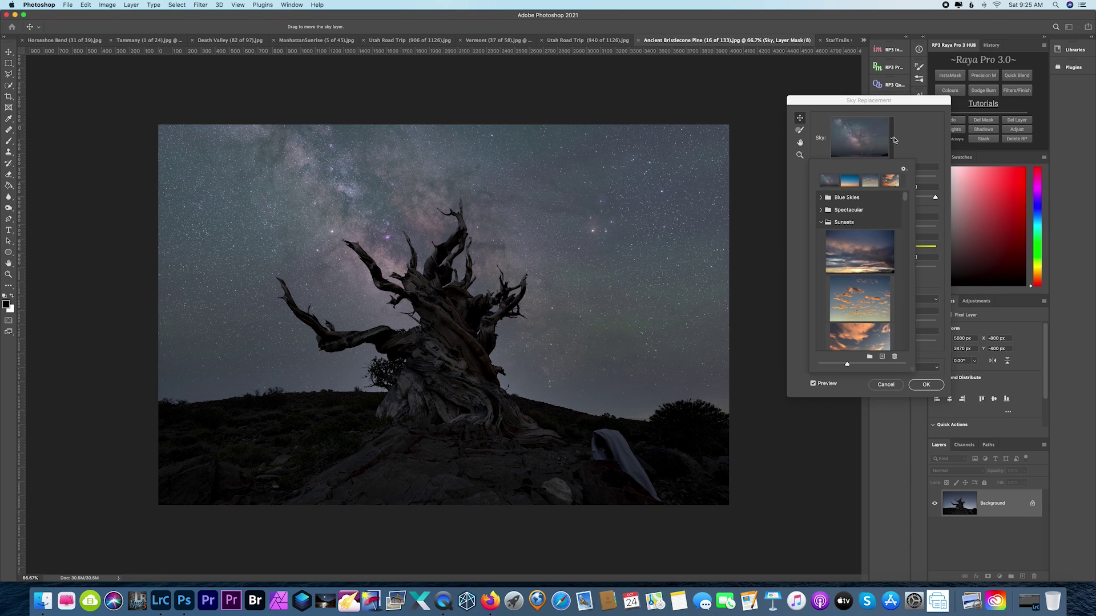
scroll(889, 295, down, 5)
scroll(887, 297, down, 4)
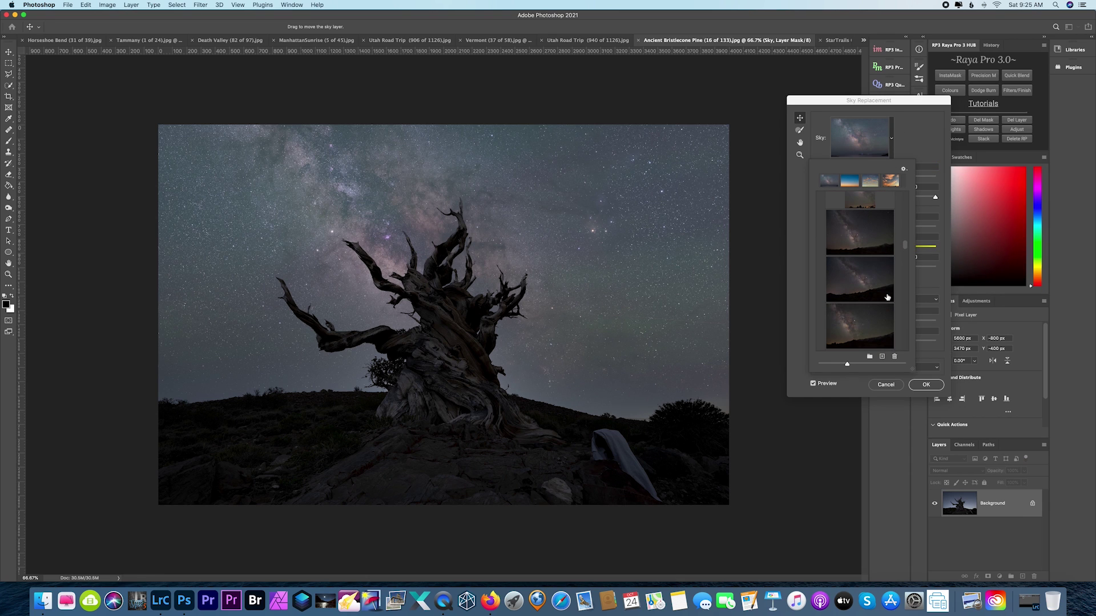
scroll(887, 296, down, 4)
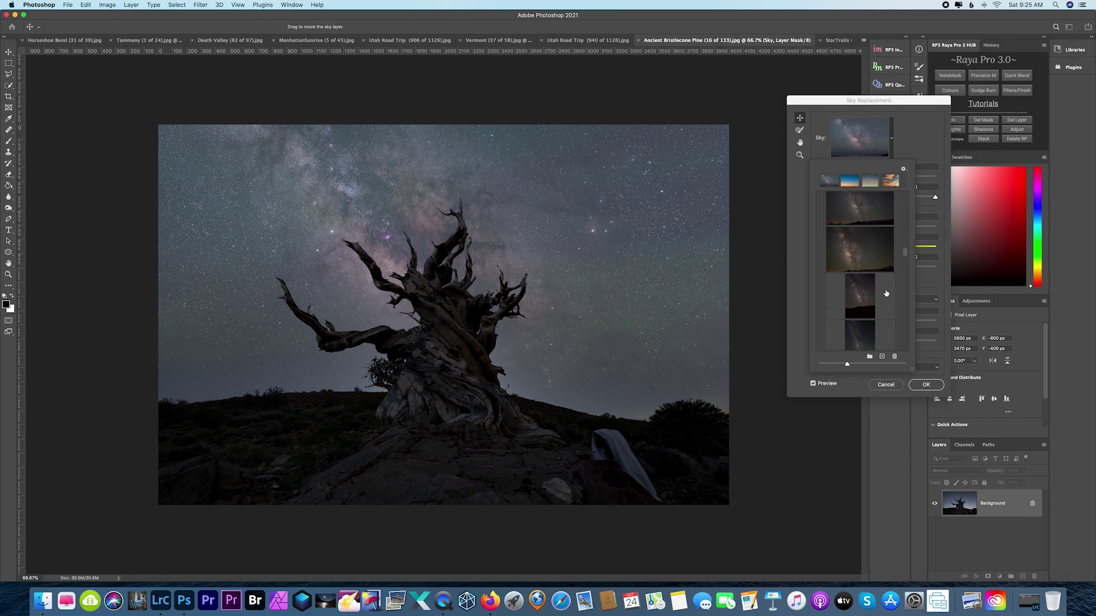
scroll(885, 294, down, 3)
click(874, 232)
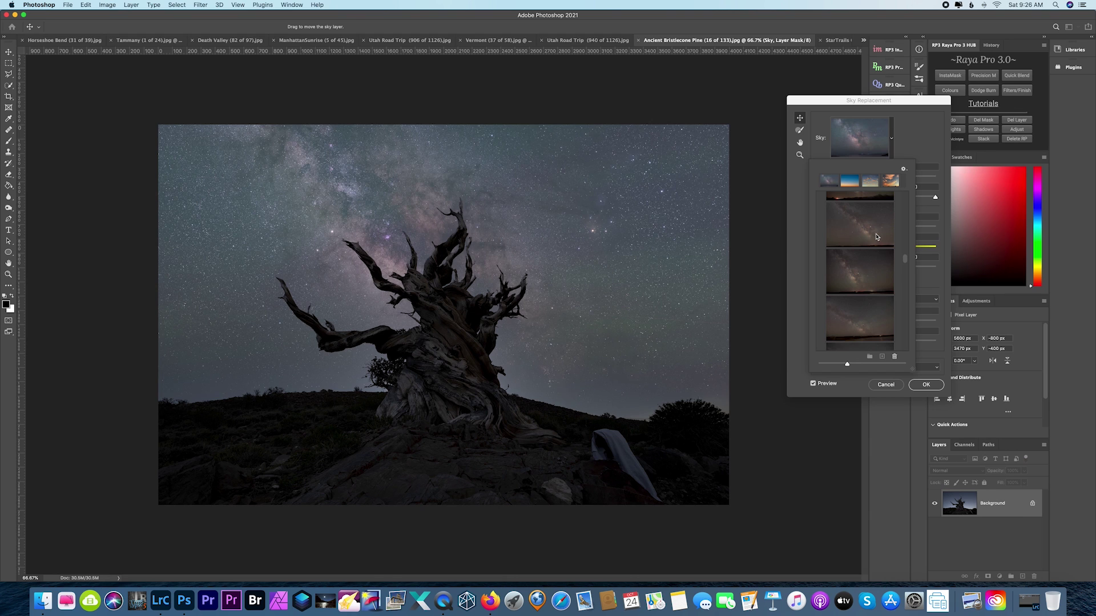
click(876, 237)
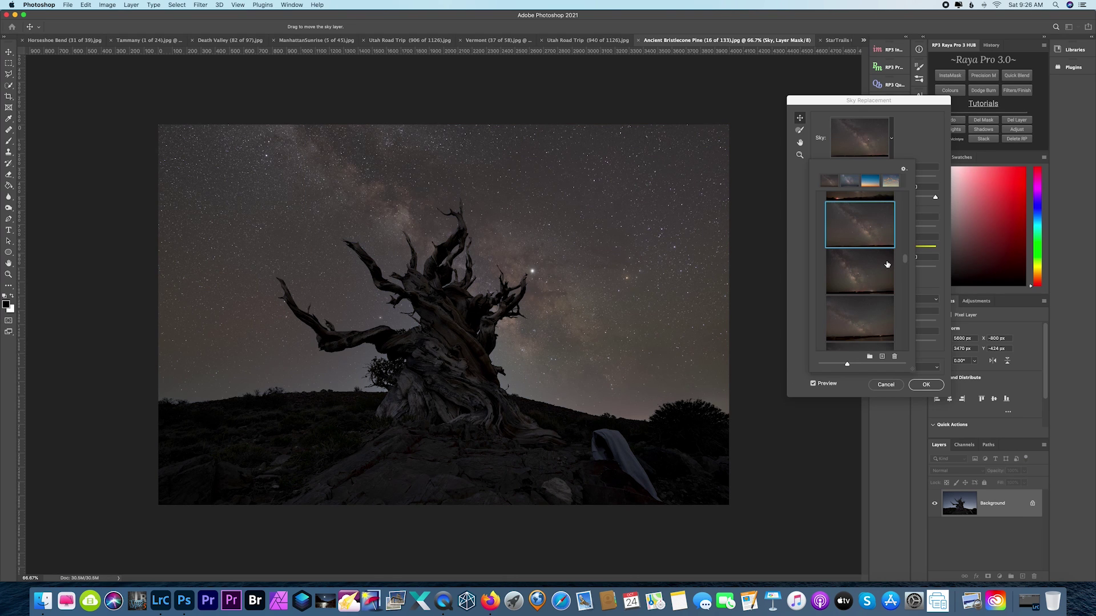
scroll(900, 298, up, 10)
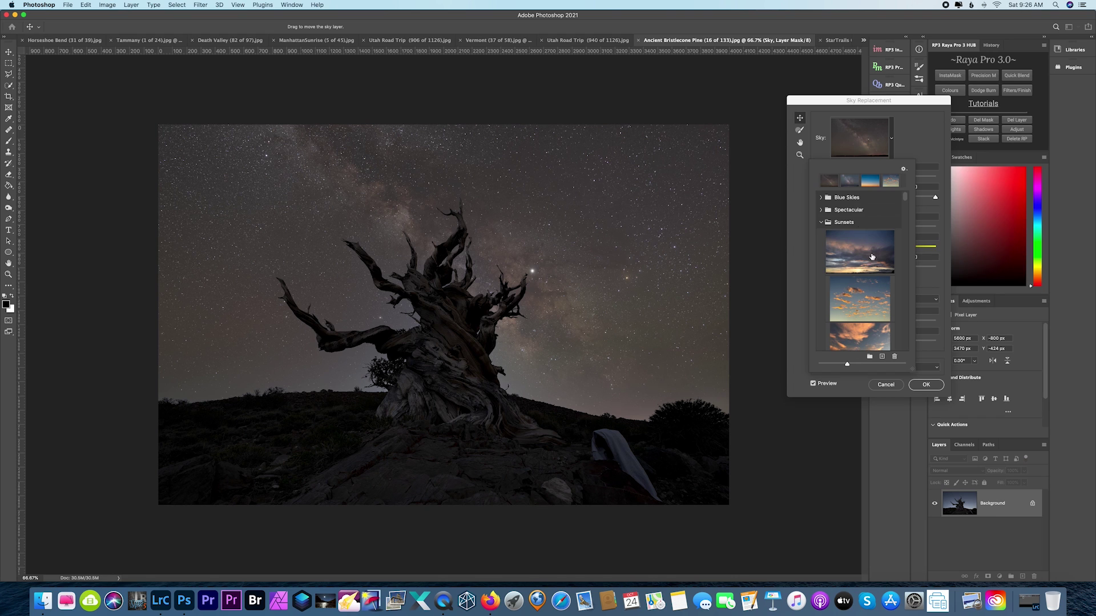
click(900, 132)
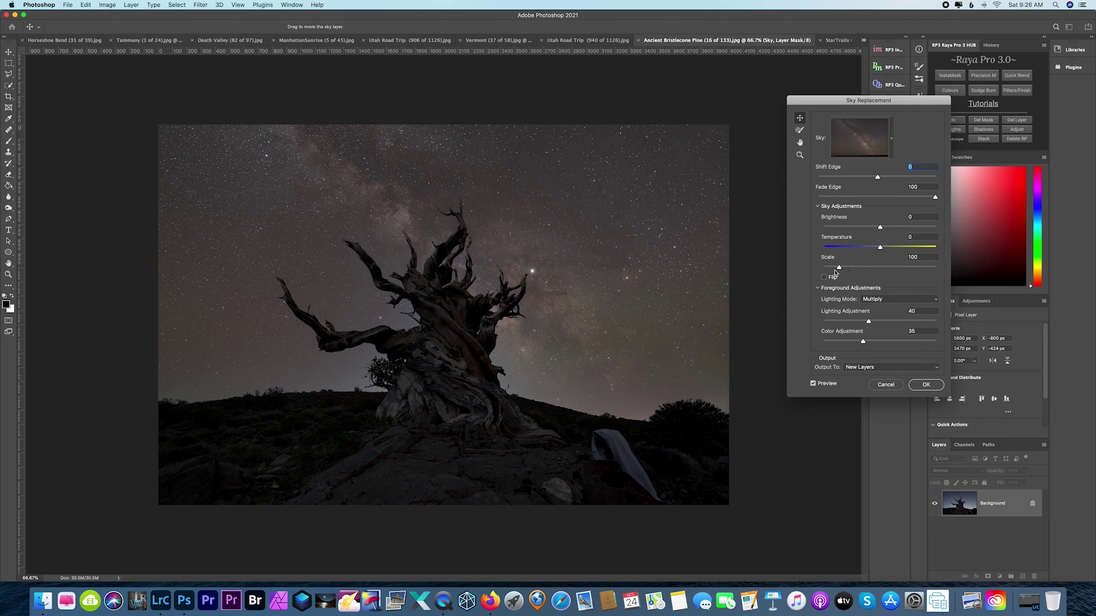
Enlarge the pine photo's Milky Way sky to a Scale of 117 and set its Brightness to 16.
drag(839, 267, 846, 268)
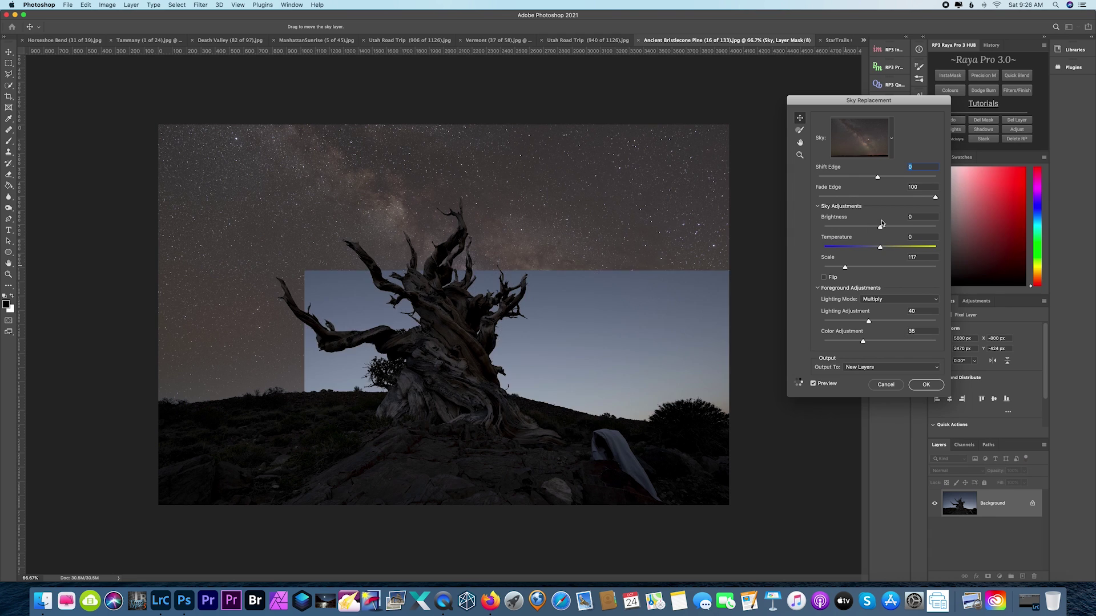
drag(881, 227, 889, 227)
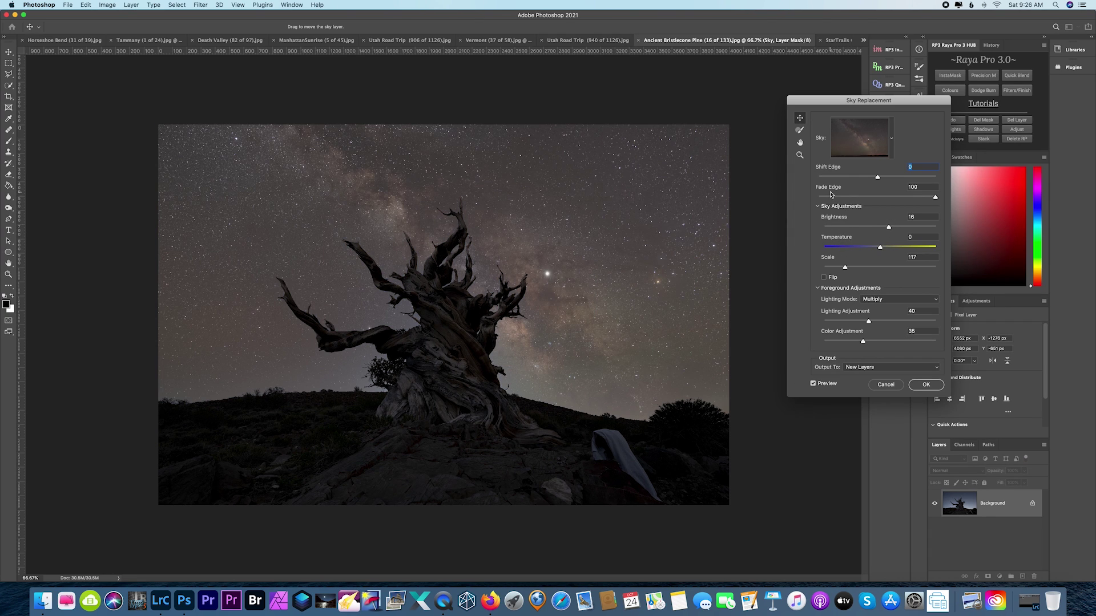
Set the pine sky's Fade Edge to 0, fine-tune Shift Edge, and output the replacement to new layers.
drag(882, 197, 849, 178)
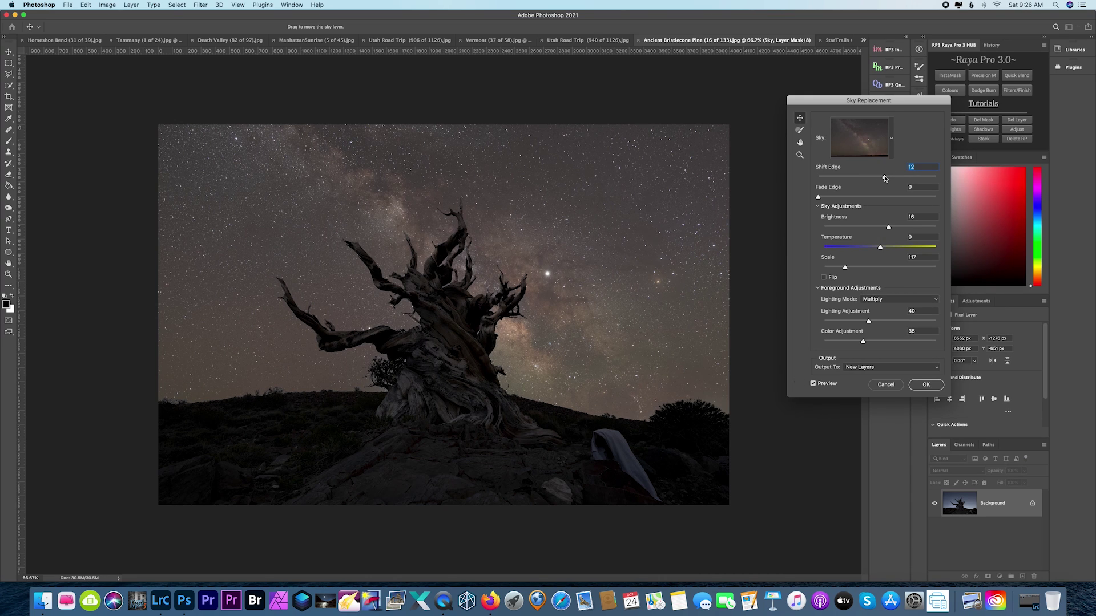
mouse_move(884, 179)
mouse_down()
mouse_move(868, 177)
mouse_move(881, 175)
mouse_up()
click(924, 386)
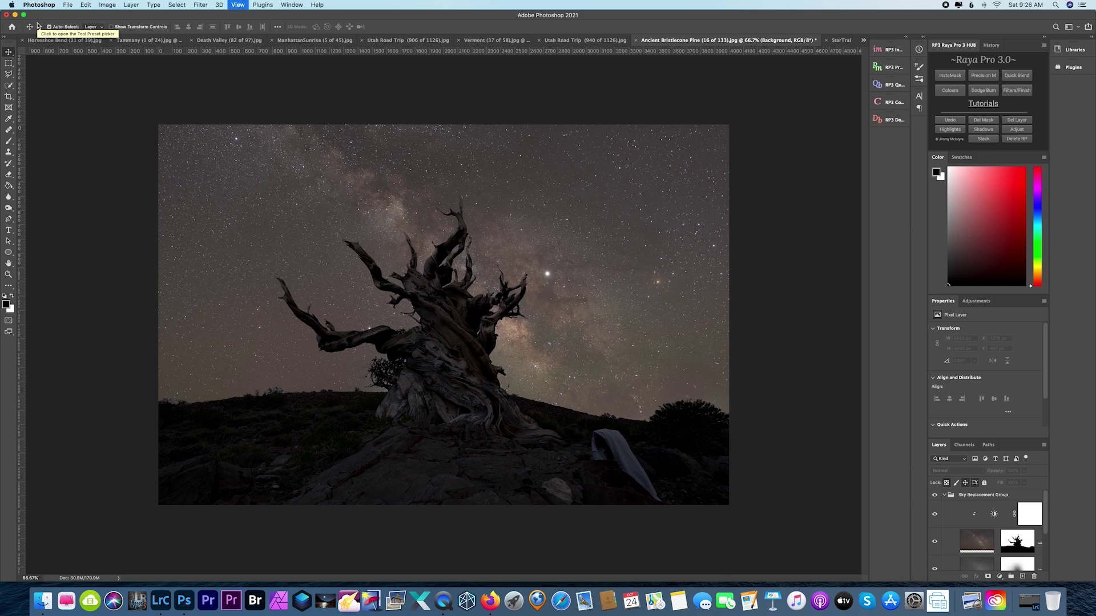
key(super+1)
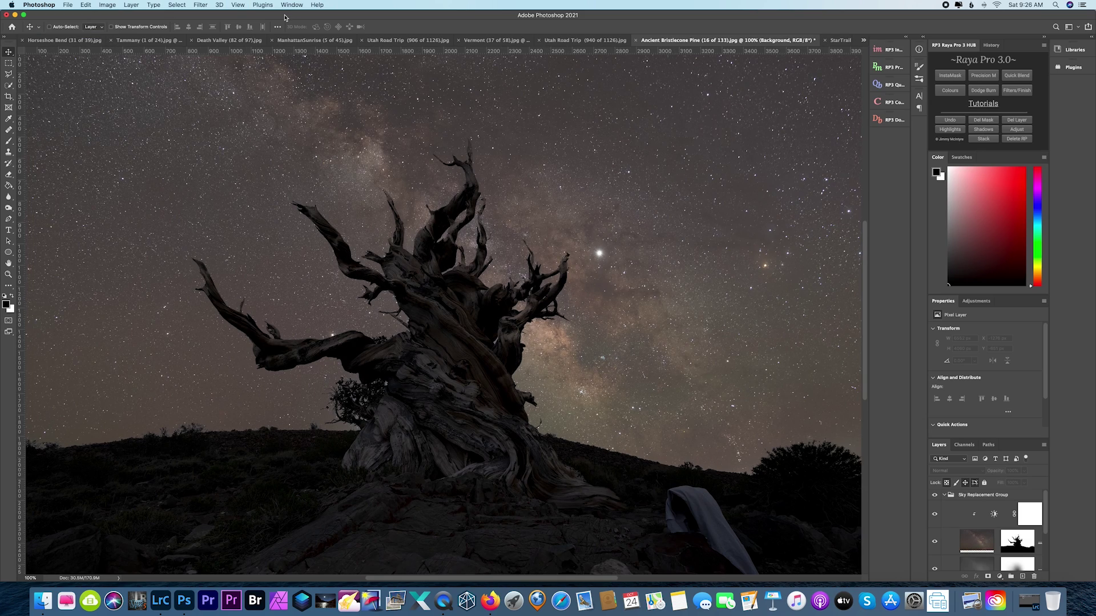